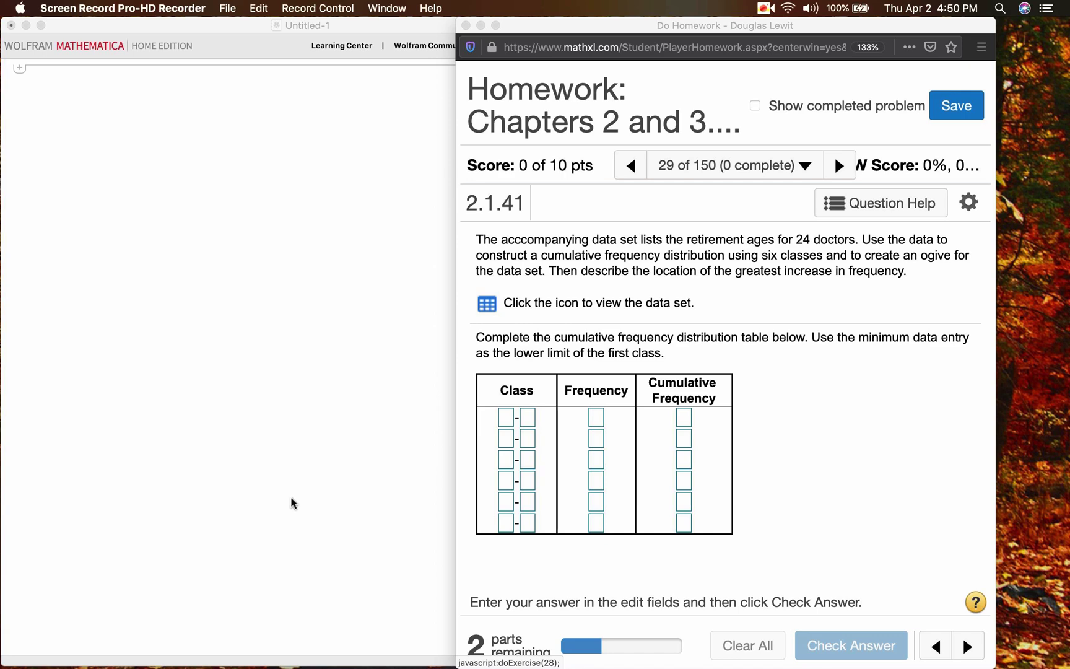
Slide the MathXL homework window to the right to reveal more of the Mathematica notebook.
{"action": "left_click_drag", "start_coordinate": [518, 24], "coordinate": [592, 24]}
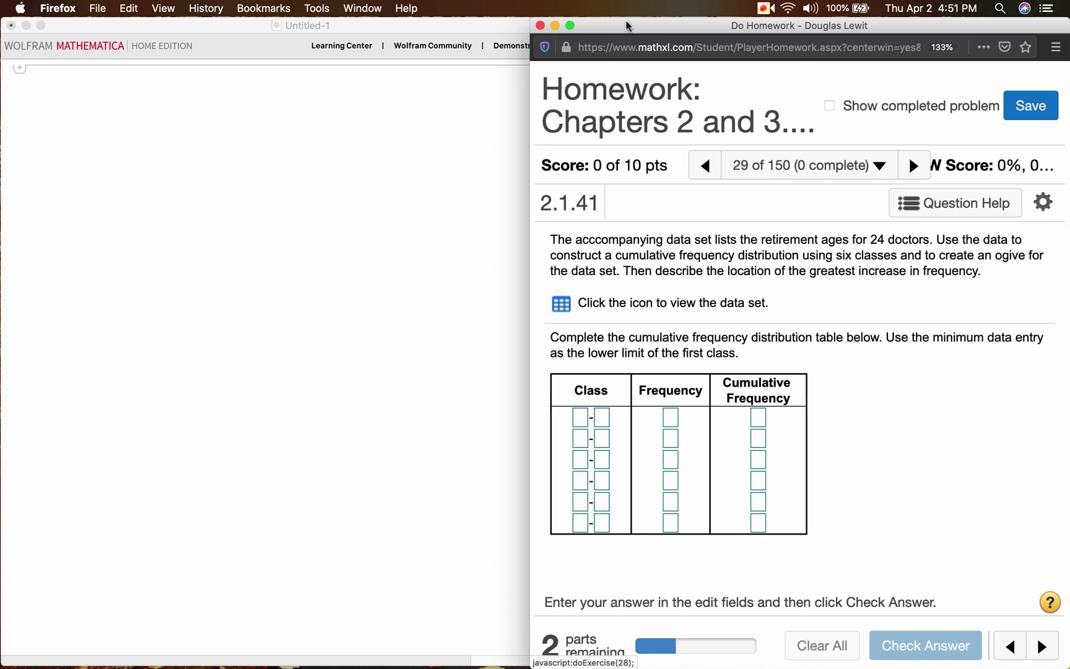
{"action": "left_click_drag", "start_coordinate": [612, 26], "coordinate": [668, 25]}
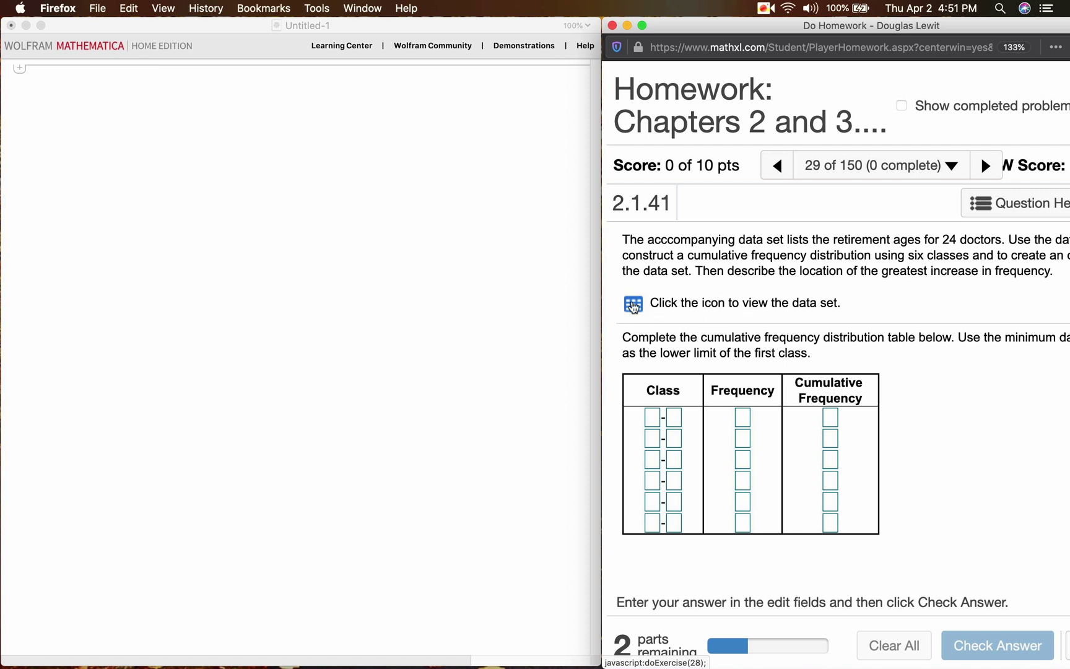
Save the retirement-age data set as Excel file data-4_2_2020-5_51 PM.xlsx, then close the data table.
{"action": "left_click", "coordinate": [632, 304]}
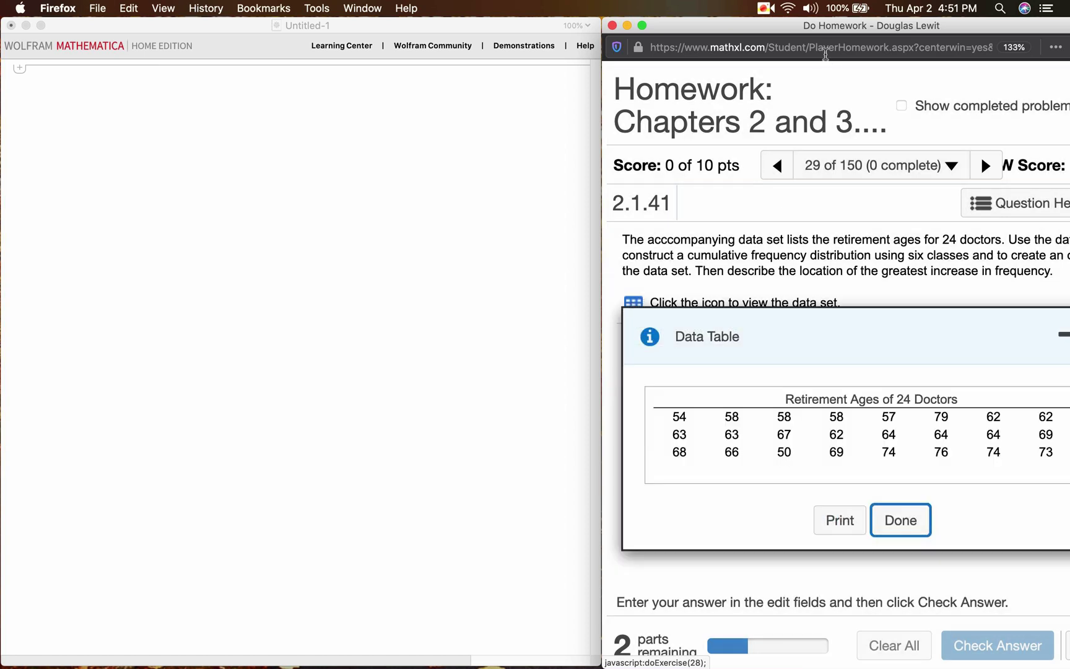
{"action": "left_click_drag", "start_coordinate": [782, 34], "coordinate": [651, 29]}
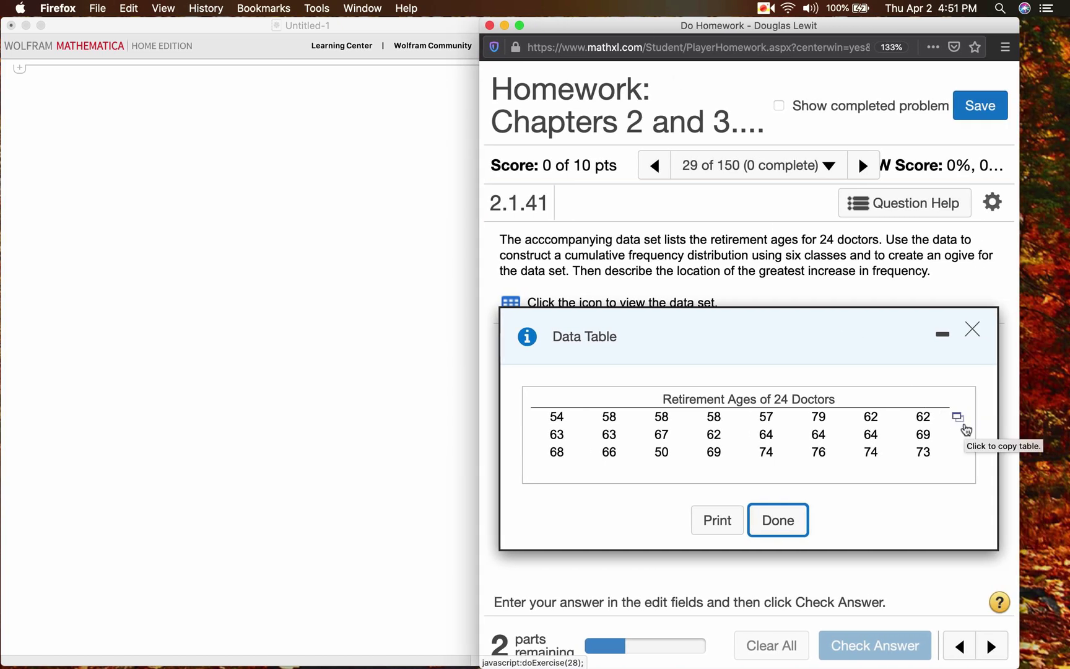
{"action": "left_click", "coordinate": [960, 425]}
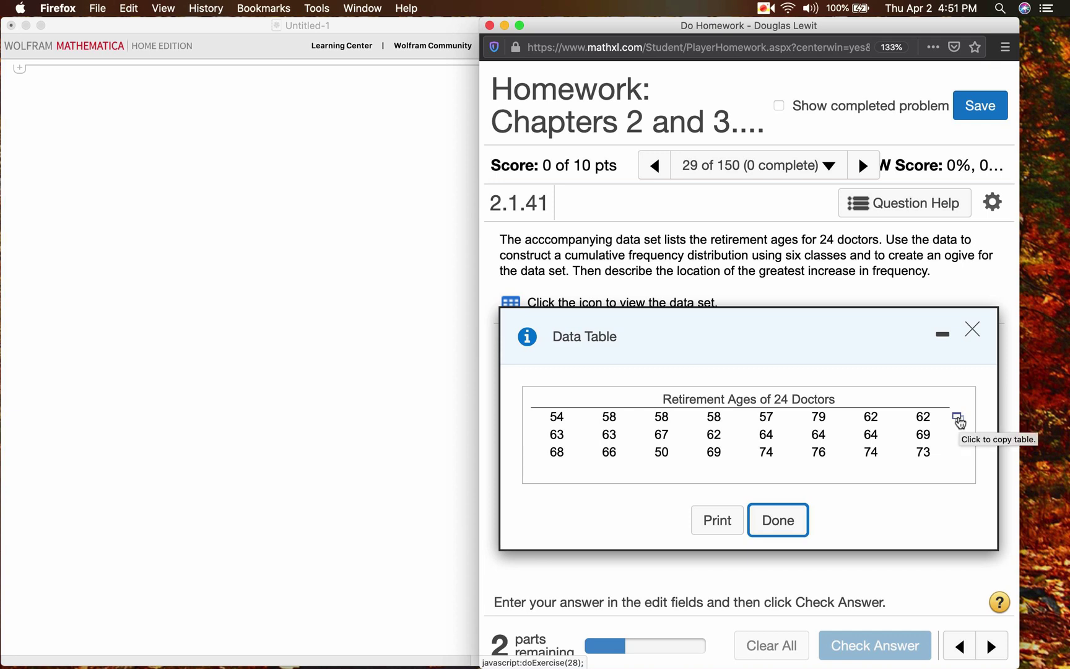
{"action": "left_click", "coordinate": [958, 420]}
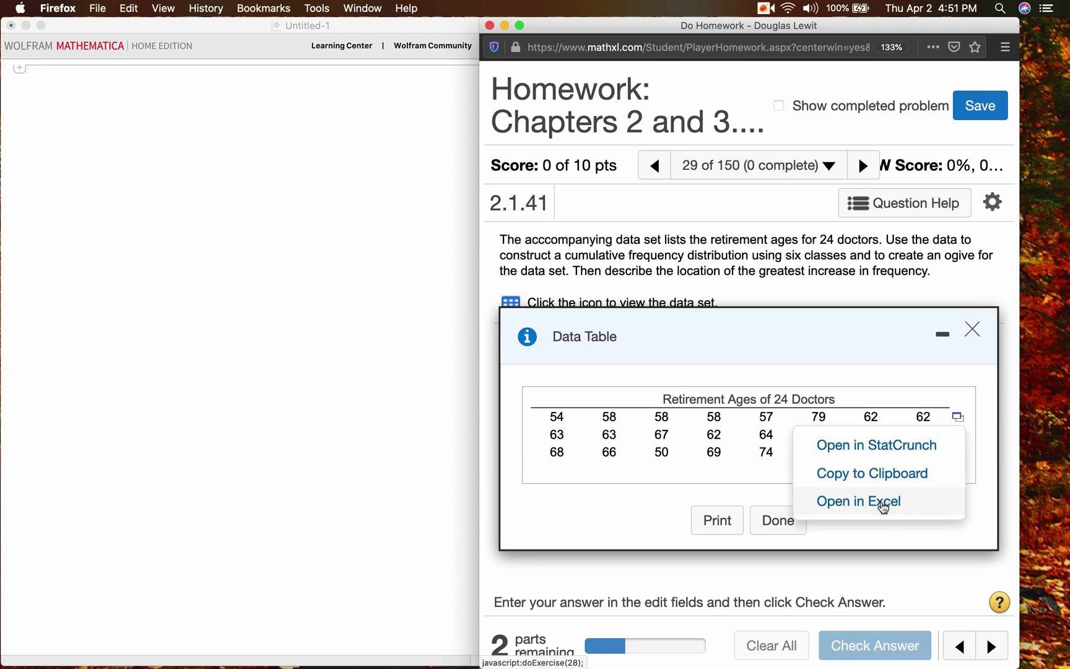
{"action": "left_click", "coordinate": [883, 503]}
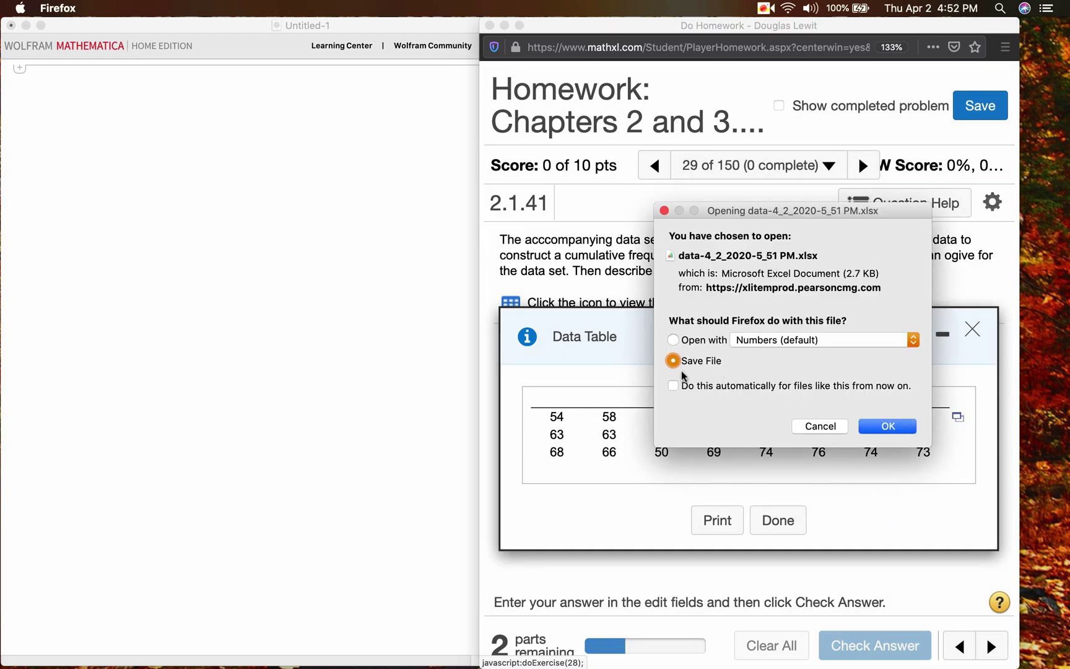
{"action": "left_click", "coordinate": [875, 430]}
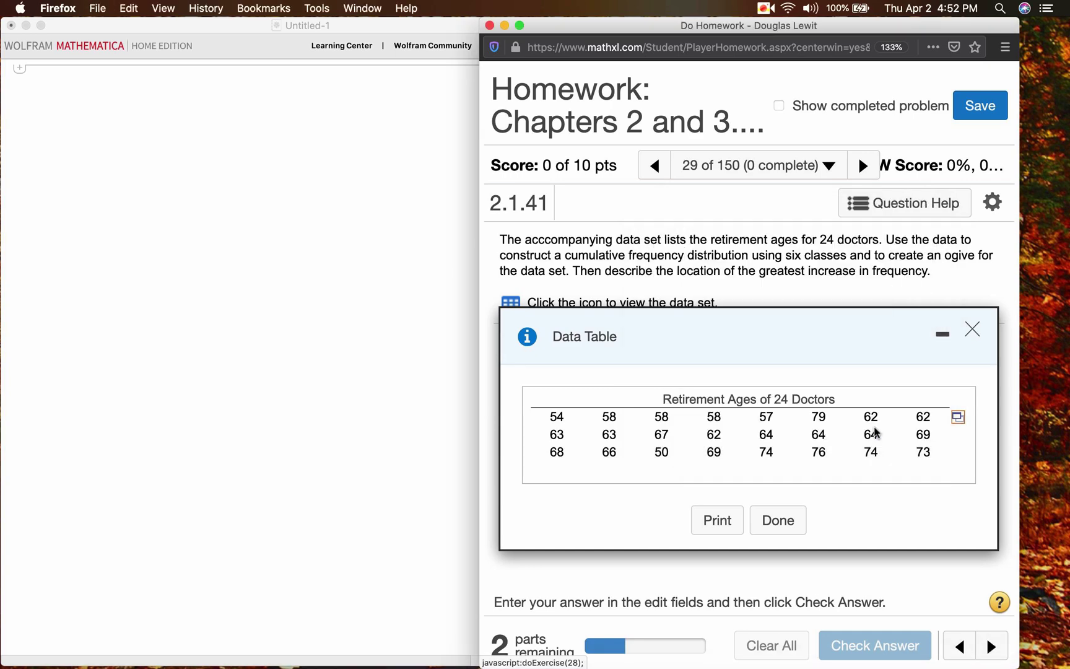
{"action": "left_click", "coordinate": [774, 525]}
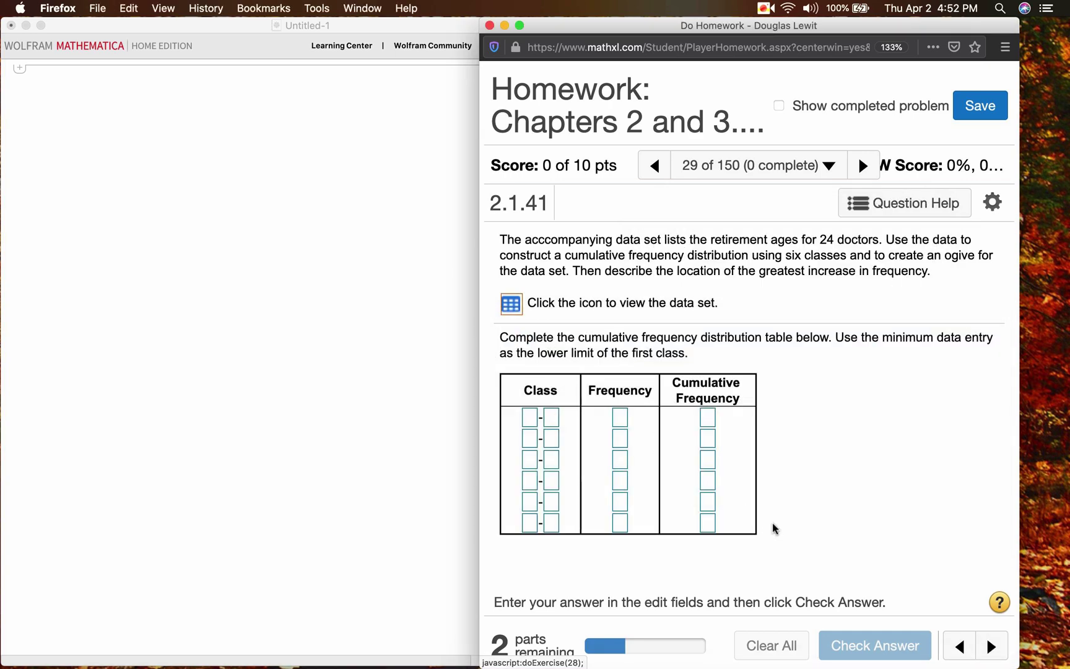
{"action": "left_click_drag", "start_coordinate": [552, 25], "coordinate": [673, 23]}
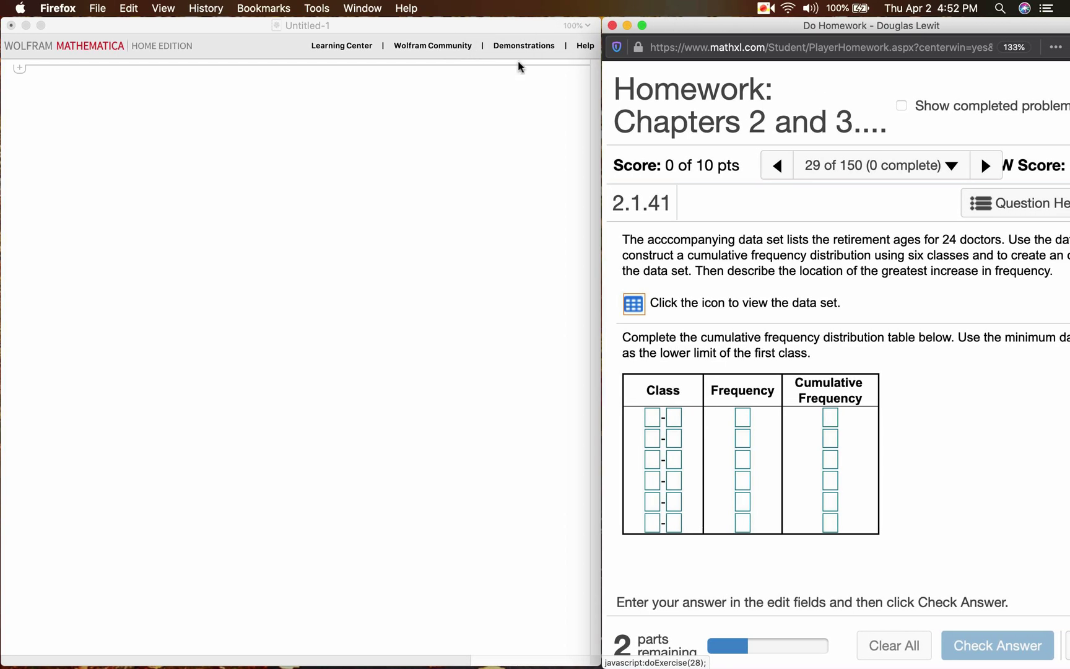
Evaluate Directory[] to display the notebook's current working directory.
{"action": "left_click", "coordinate": [158, 123]}
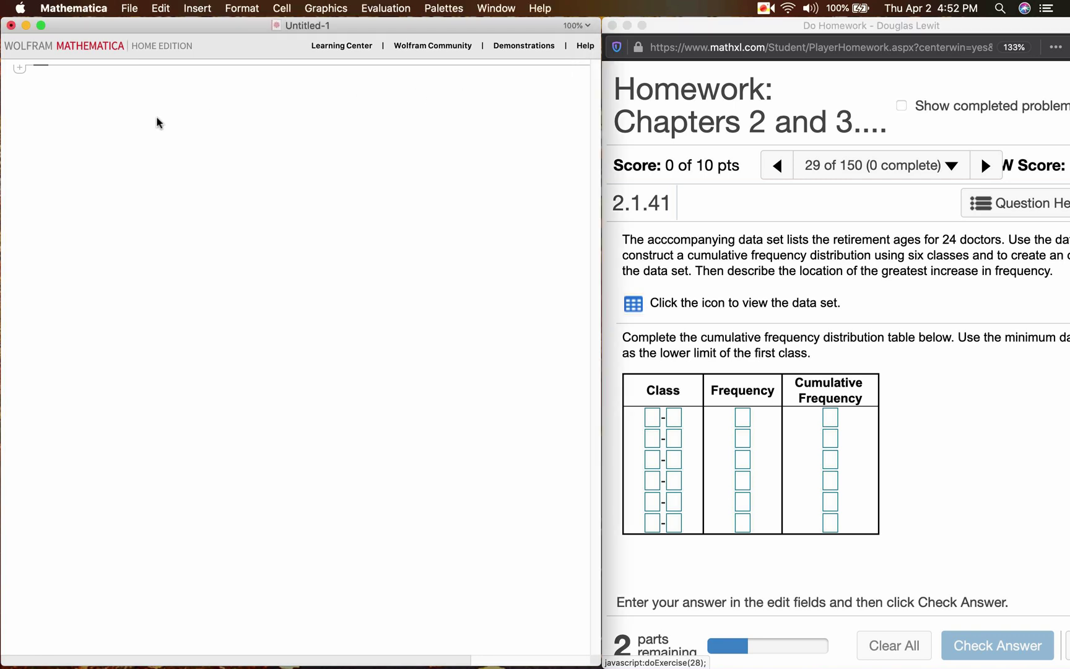
{"action": "type", "text": "Directory[]"}
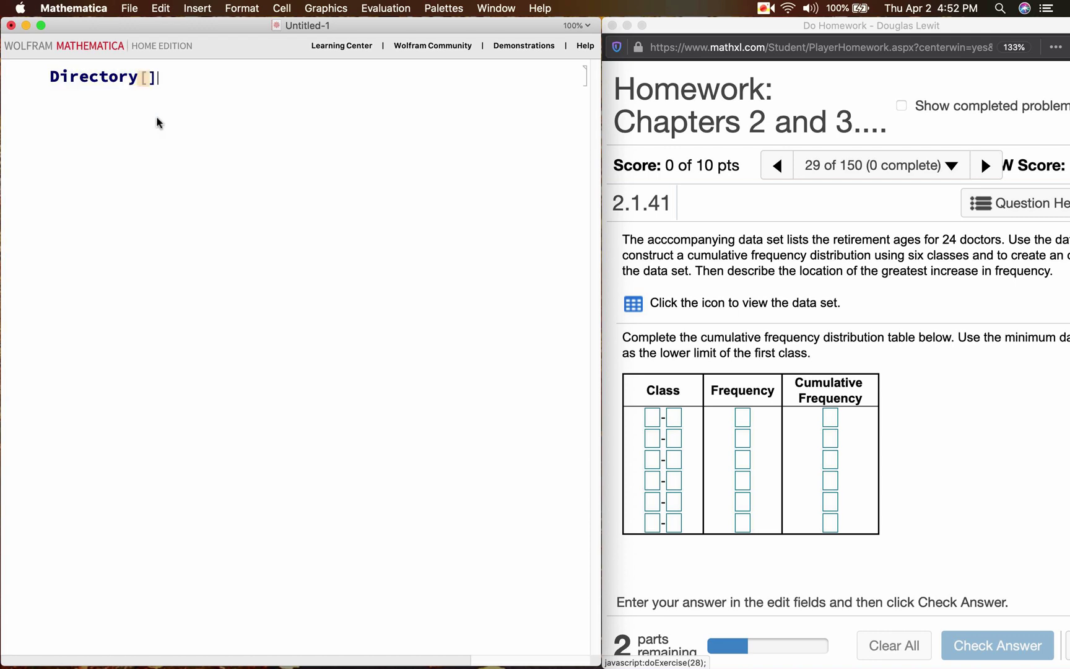
{"action": "key", "text": "shift+Return"}
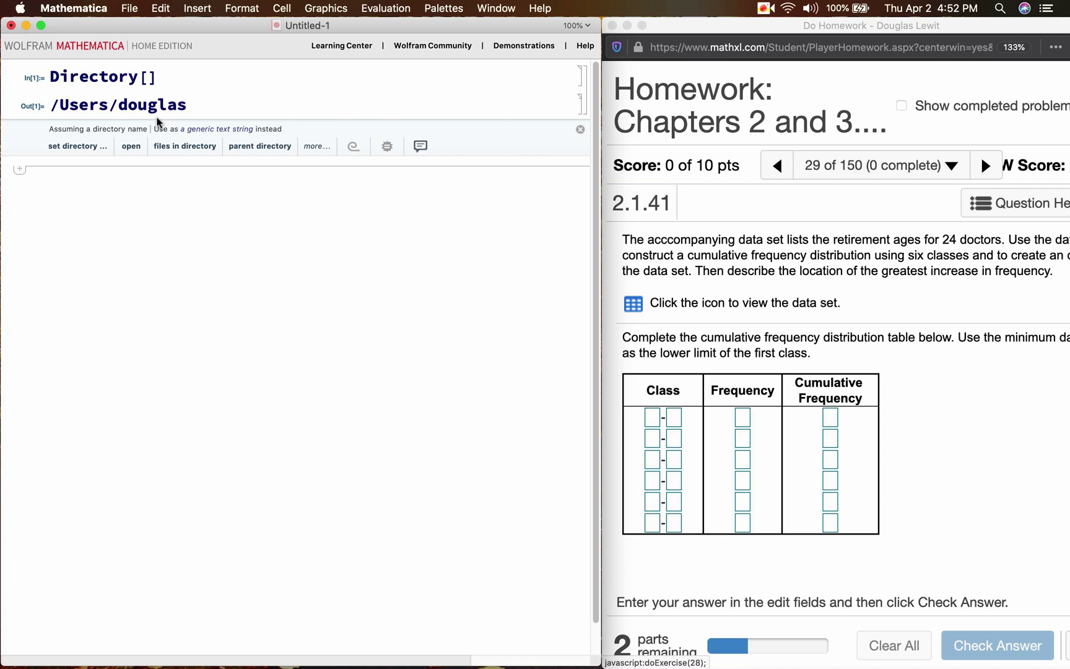
Set the working directory to the user's Downloads folder with SetDirectory.
{"action": "type", "text": "d"}
{"action": "key", "text": "BackSpace"}
{"action": "type", "text": "SetDirec"}
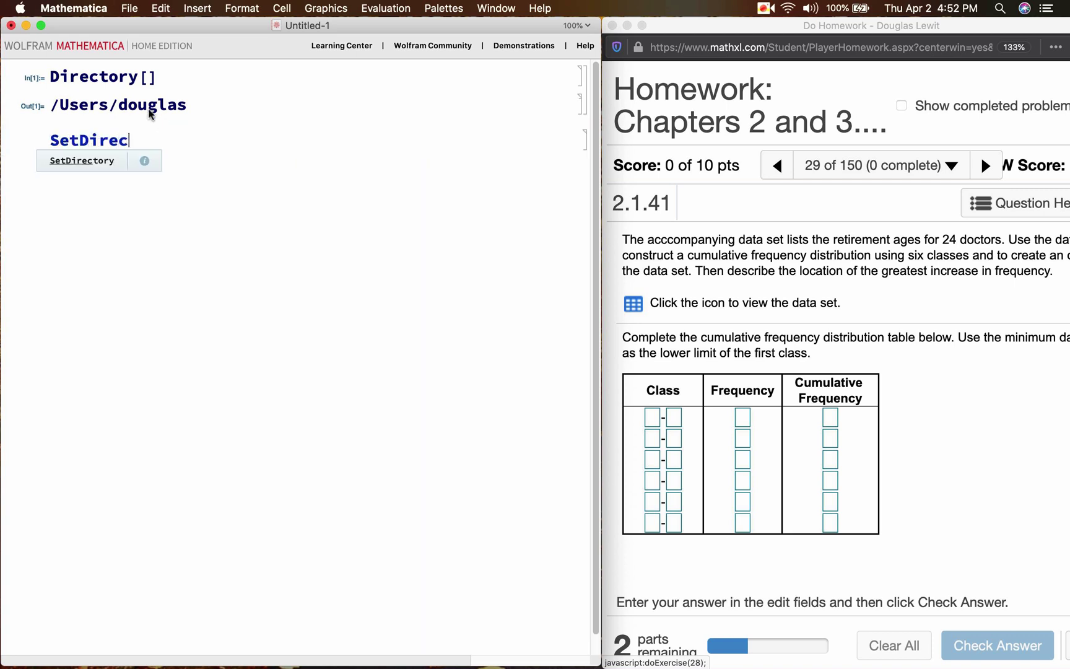
{"action": "type", "text": "tory[\"/Use"}
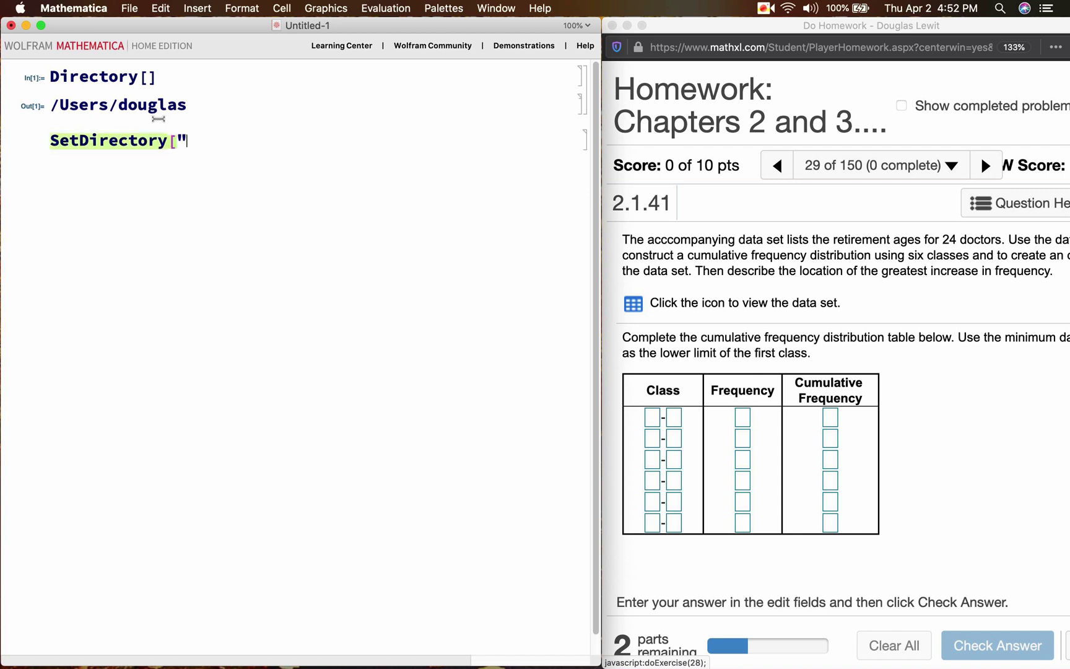
{"action": "type", "text": "rs/d"}
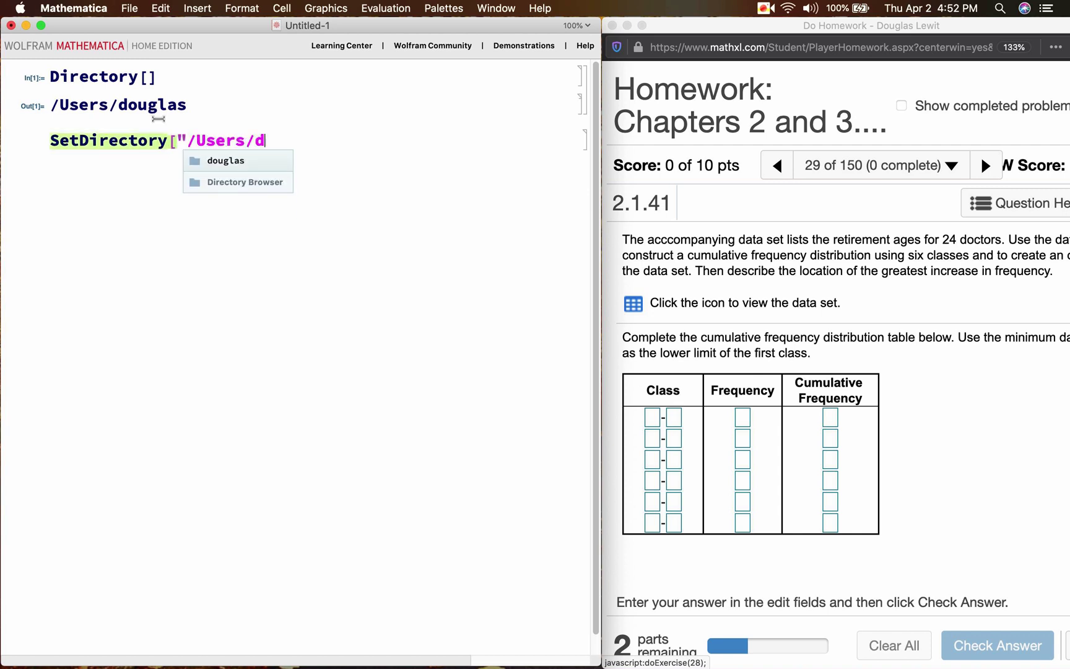
{"action": "type", "text": "ouglas/Downlo"}
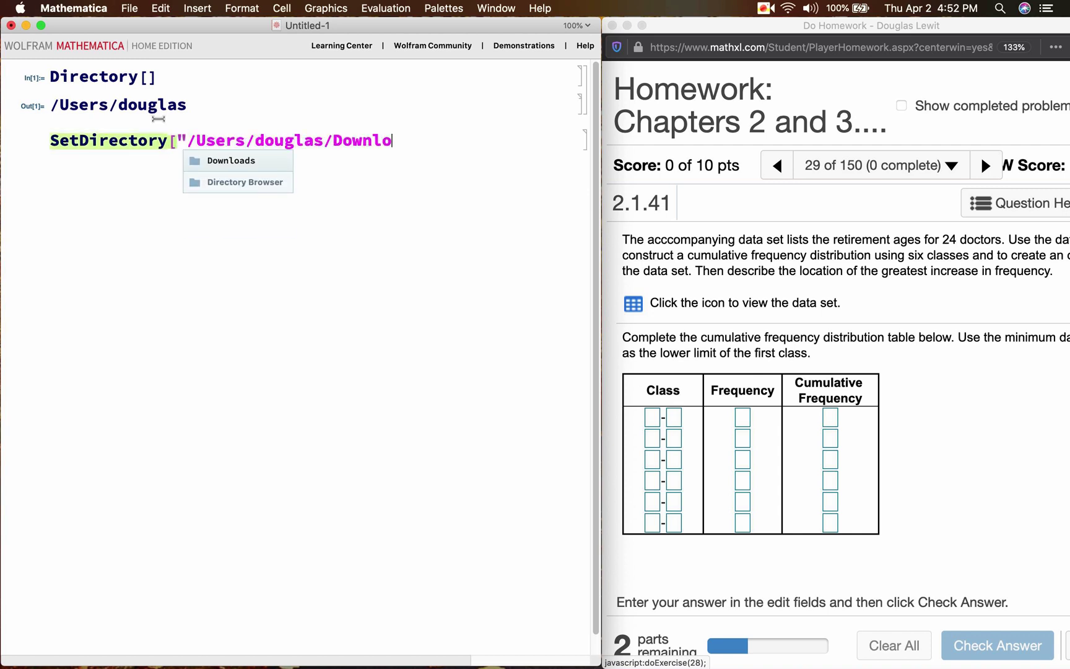
{"action": "type", "text": "ads\"]"}
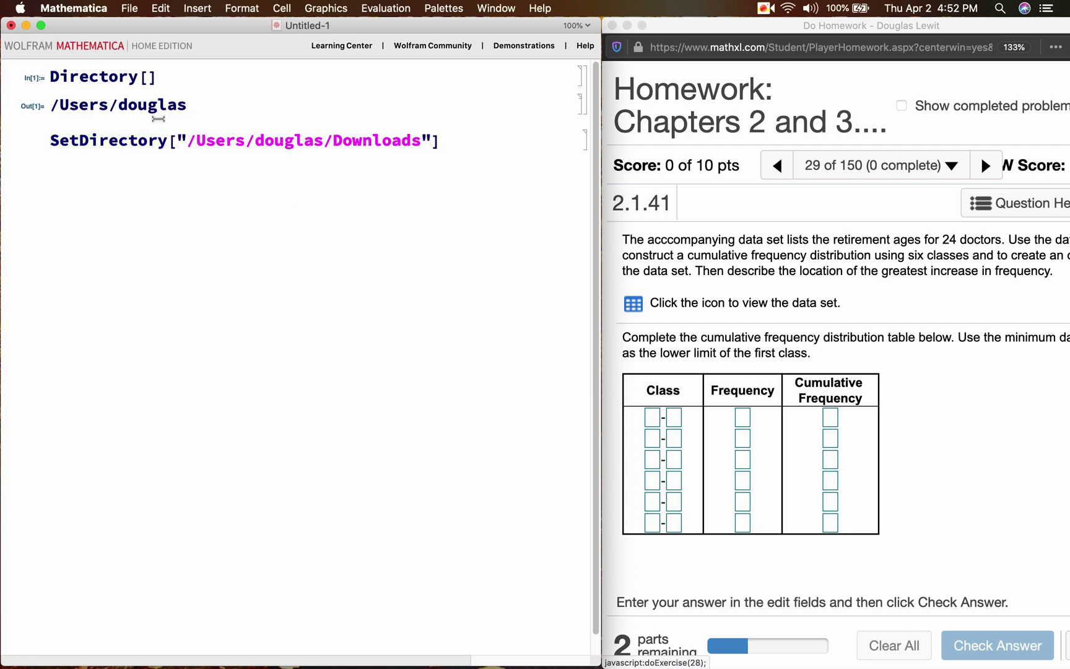
{"action": "key", "text": "shift+Return"}
List the Downloads files with FileNames[] // TableForm and select the downloaded data file's name.
{"action": "type", "text": "F"}
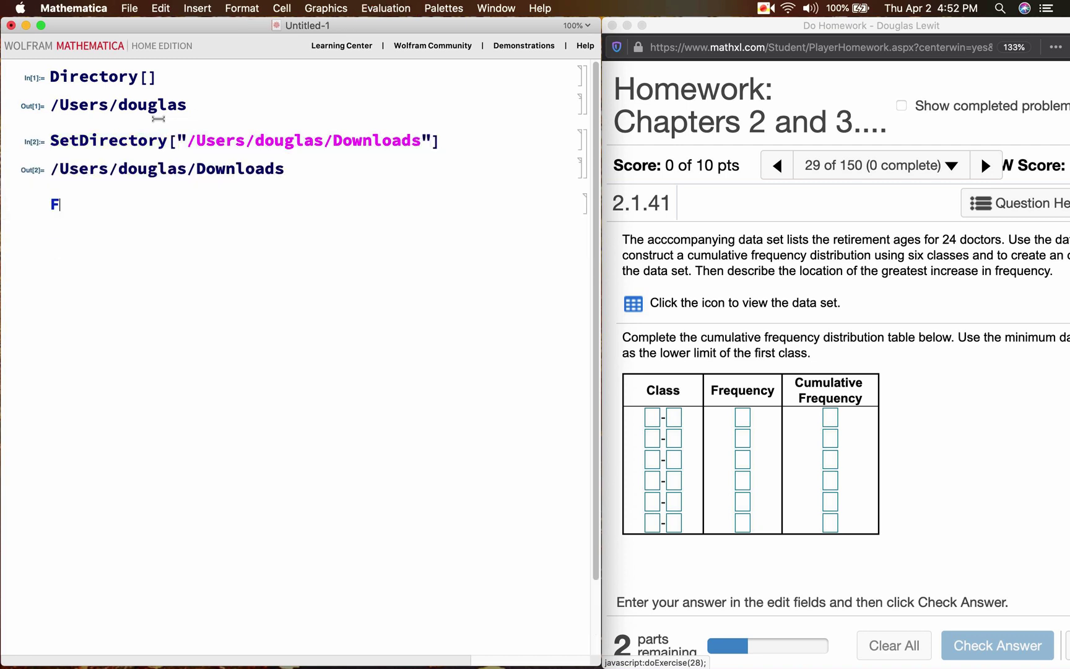
{"action": "type", "text": "ileNames[] // Table"}
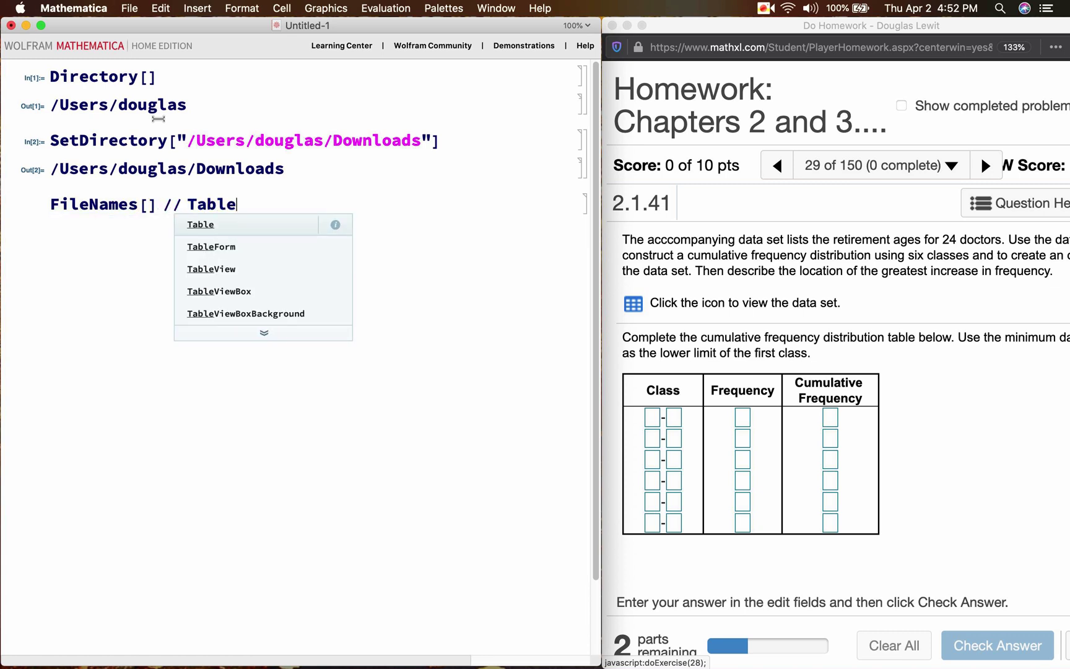
{"action": "type", "text": "Form"}
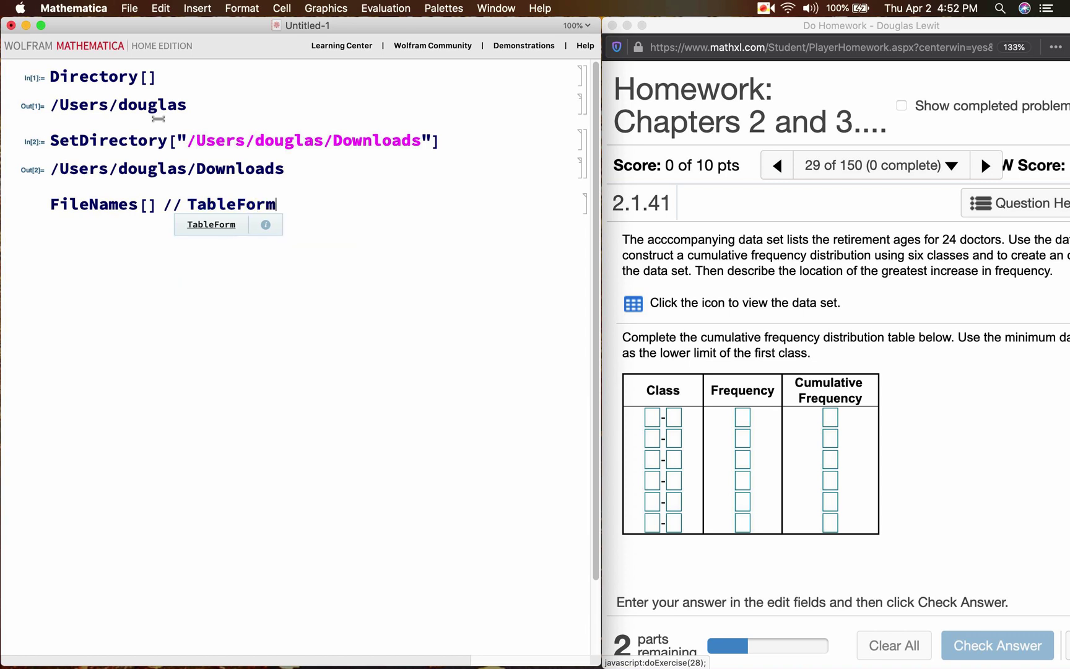
{"action": "key", "text": "shift+Return"}
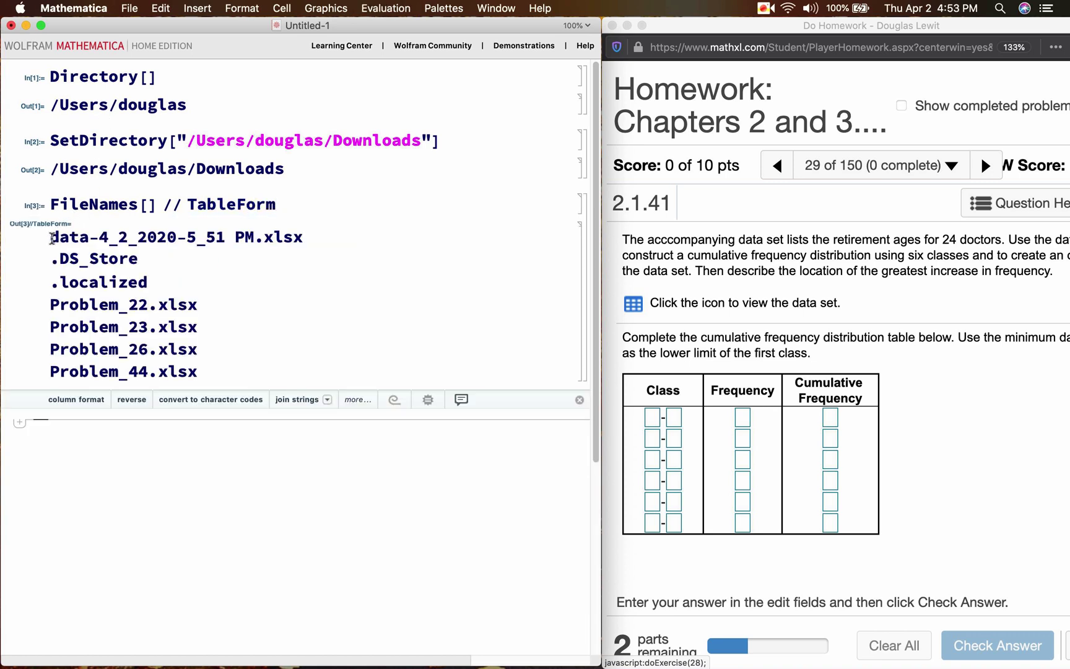
{"action": "left_click", "coordinate": [51, 238]}
{"action": "left_click_drag", "start_coordinate": [52, 238], "coordinate": [301, 238]}
{"action": "left_click", "coordinate": [168, 429]}
Rename data-4_2_2020-5_51 PM.xlsx to Problem_29.xlsx and list the folder again to confirm.
{"action": "type", "text": "RenameFile["}
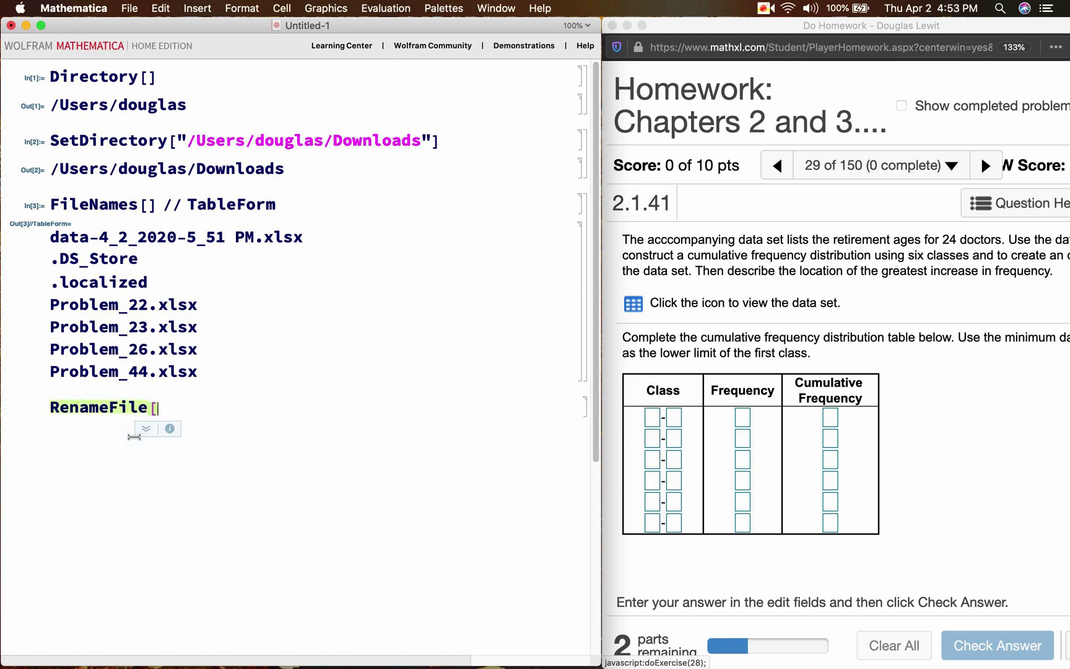
{"action": "type", "text": "\"data"}
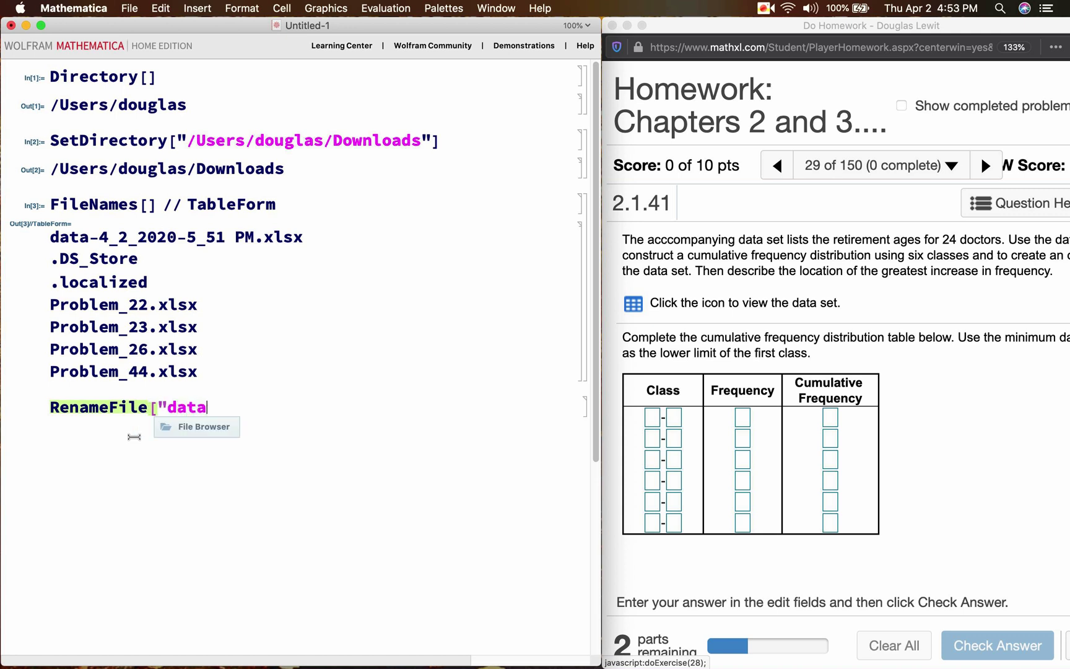
{"action": "type", "text": "-4_2_2020"}
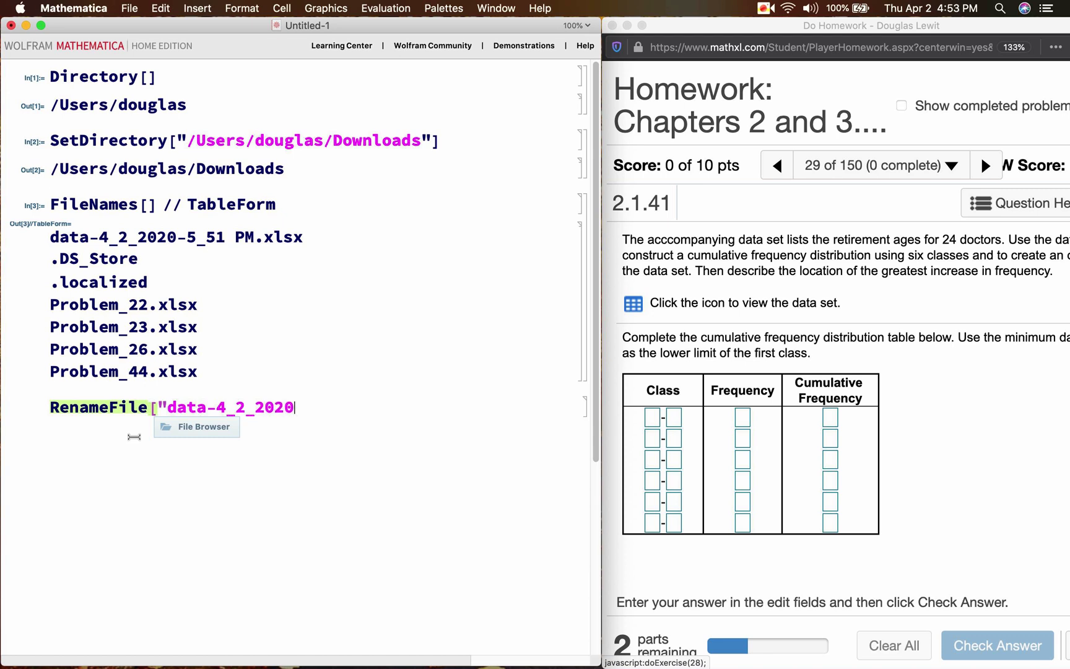
{"action": "type", "text": "-5_51 PM.xl"}
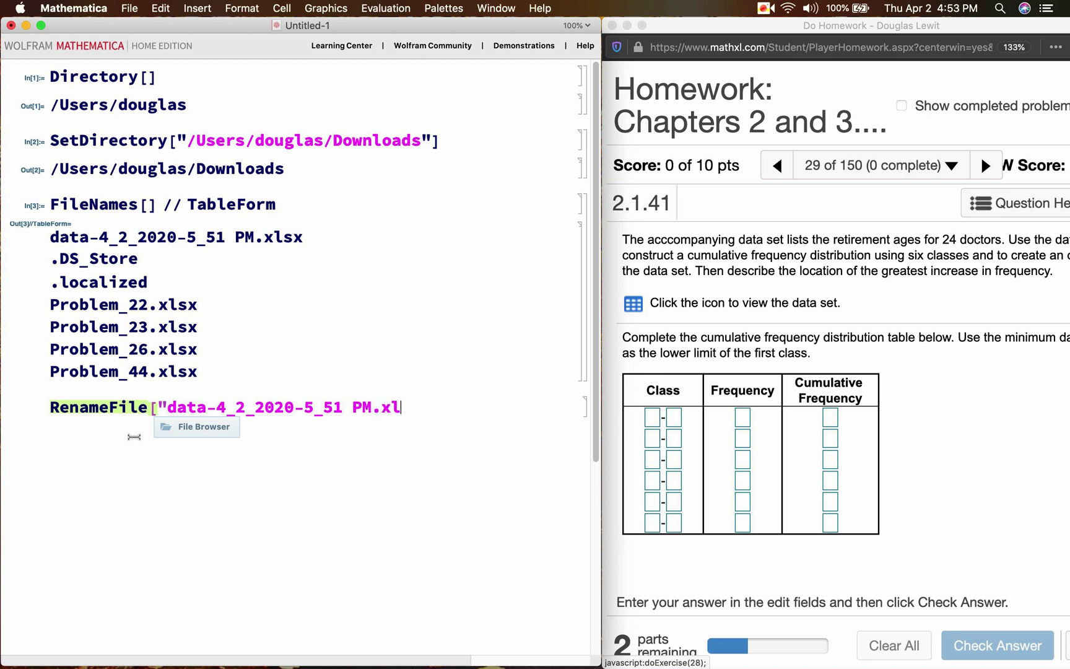
{"action": "type", "text": "sx\", \"Problem_2"}
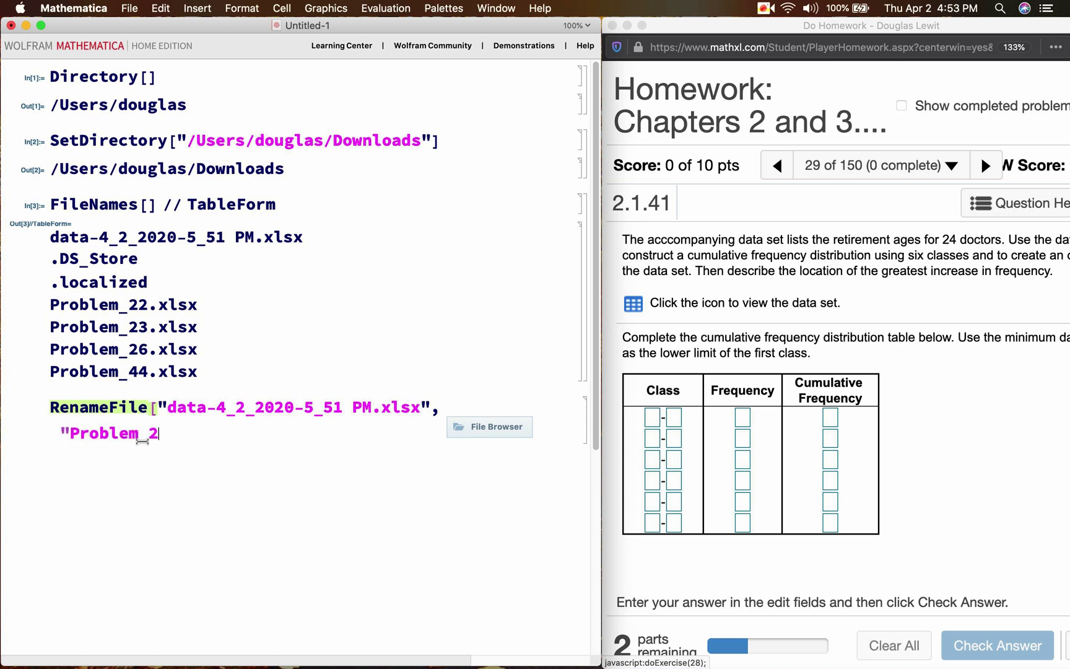
{"action": "type", "text": "9.xlsx\"]"}
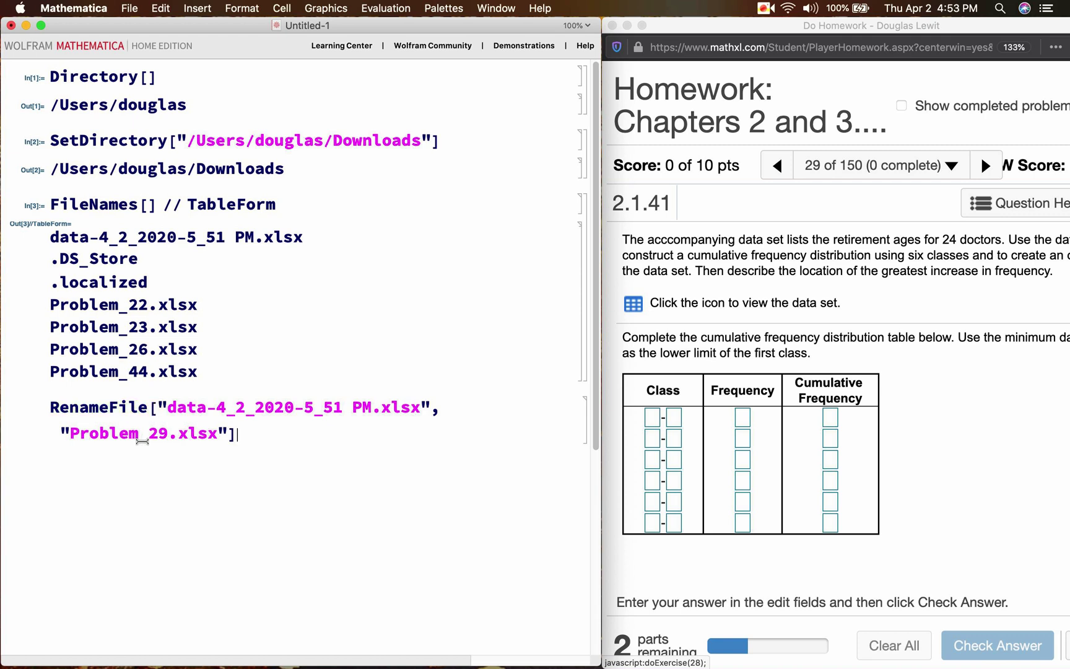
{"action": "key", "text": "shift+Return"}
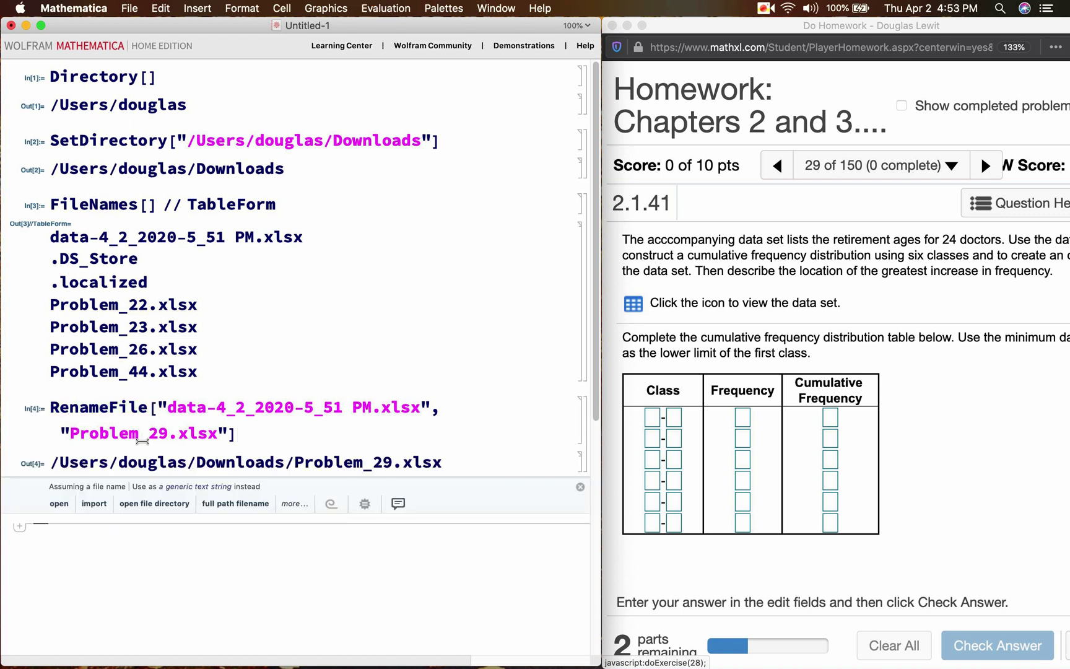
{"action": "type", "text": "FileName"}
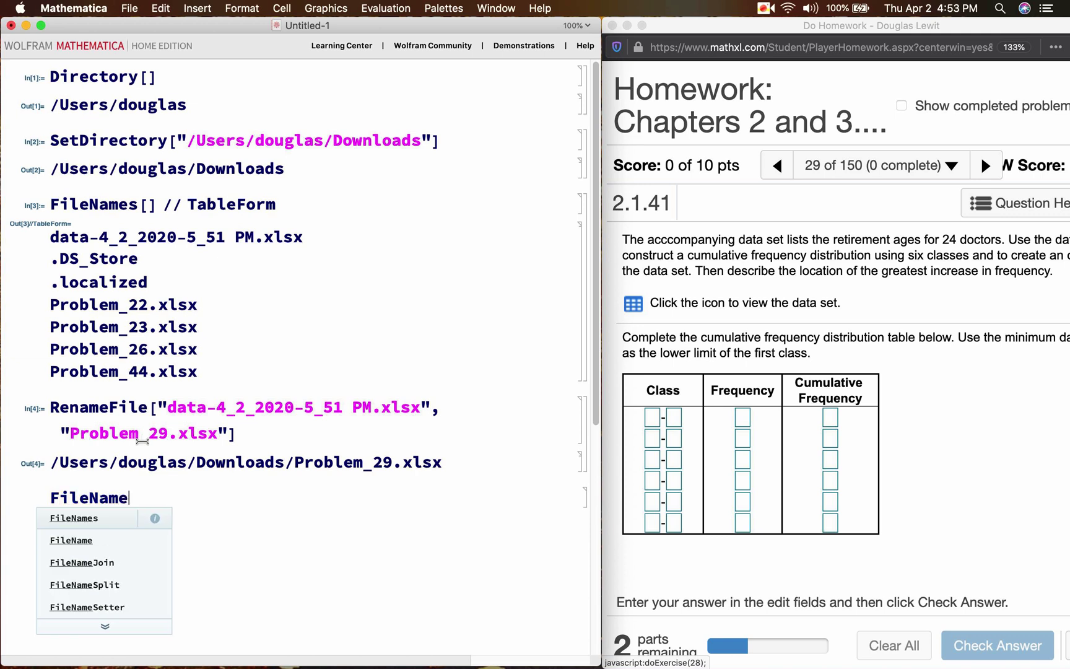
{"action": "type", "text": "s[] // TableForm"}
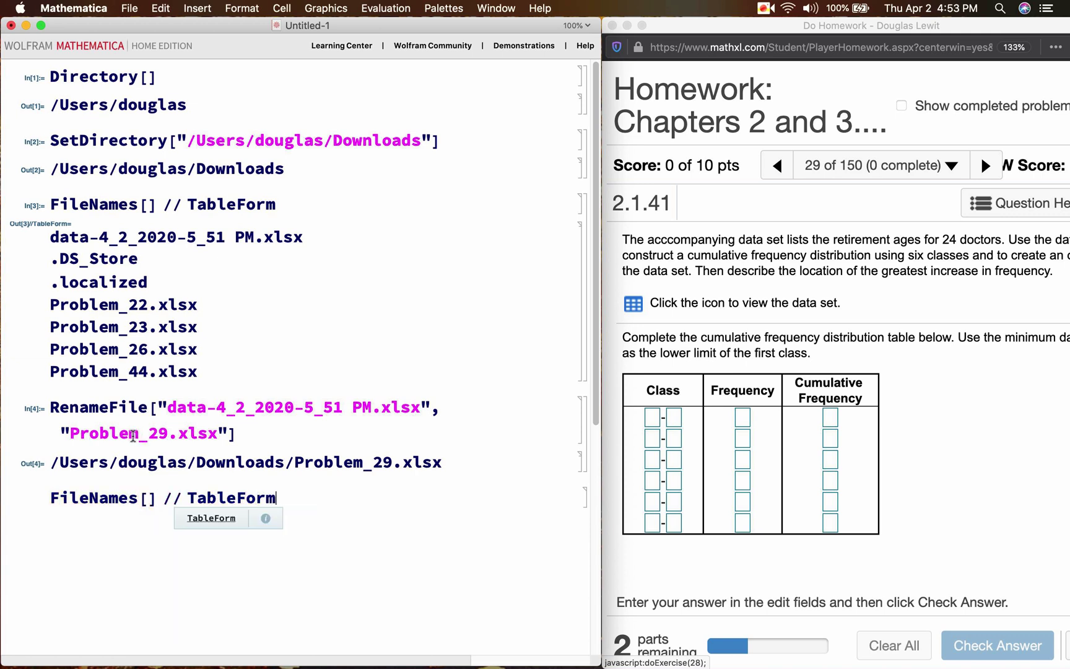
{"action": "key", "text": "shift+Return"}
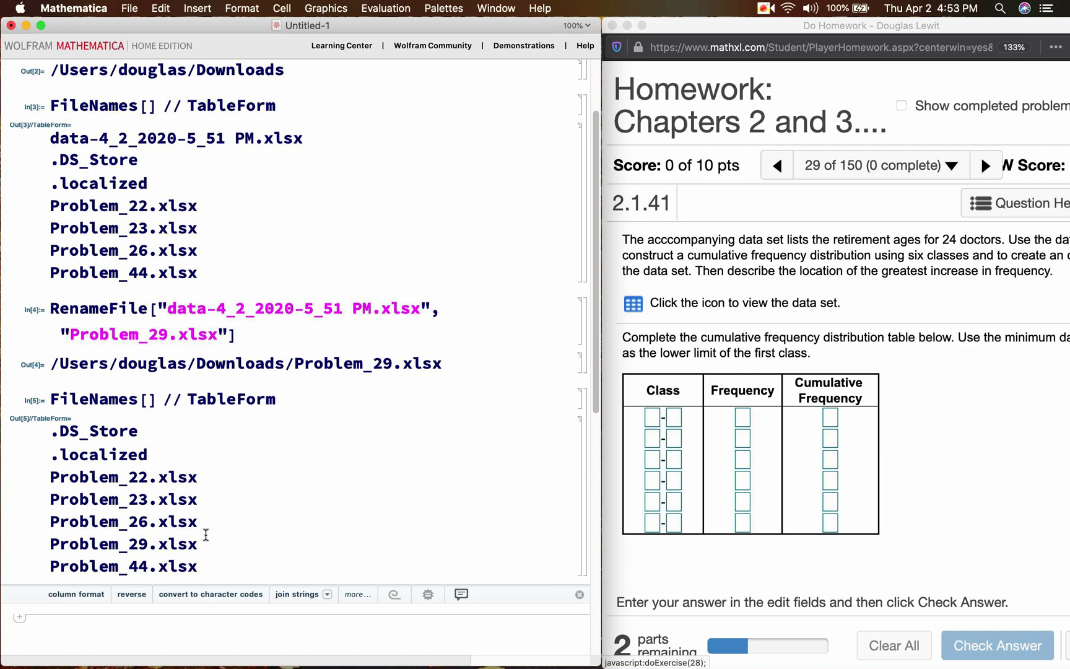
Import the ages from Problem_29.xlsx into myData as "Data".
{"action": "scroll", "coordinate": [206, 534], "scroll_direction": "down", "scroll_amount": 3}
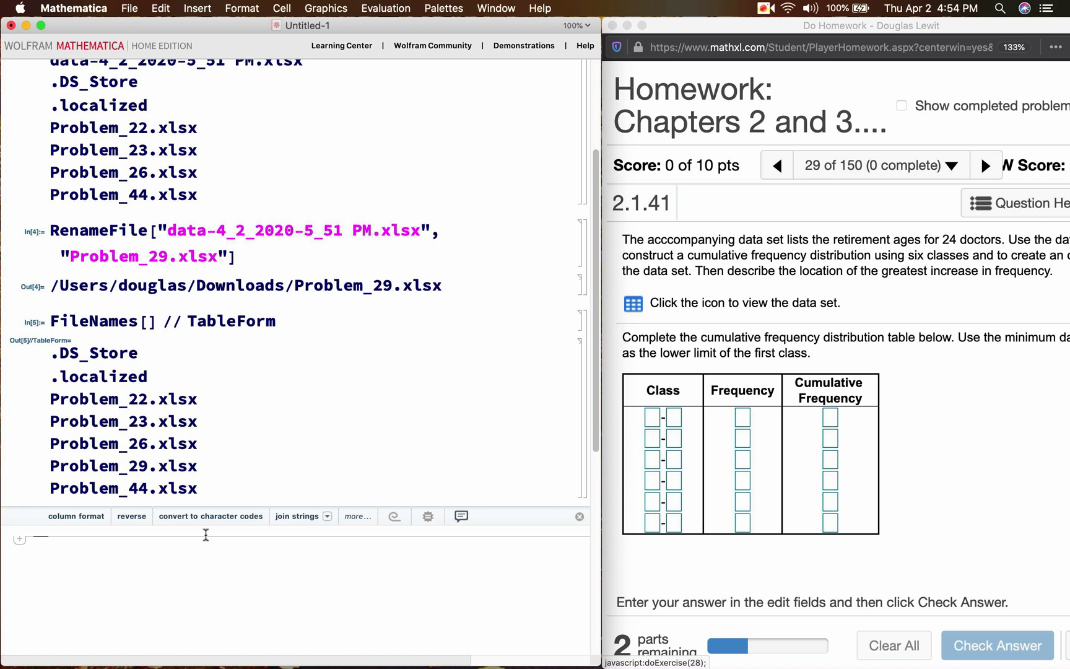
{"action": "type", "text": "myData"}
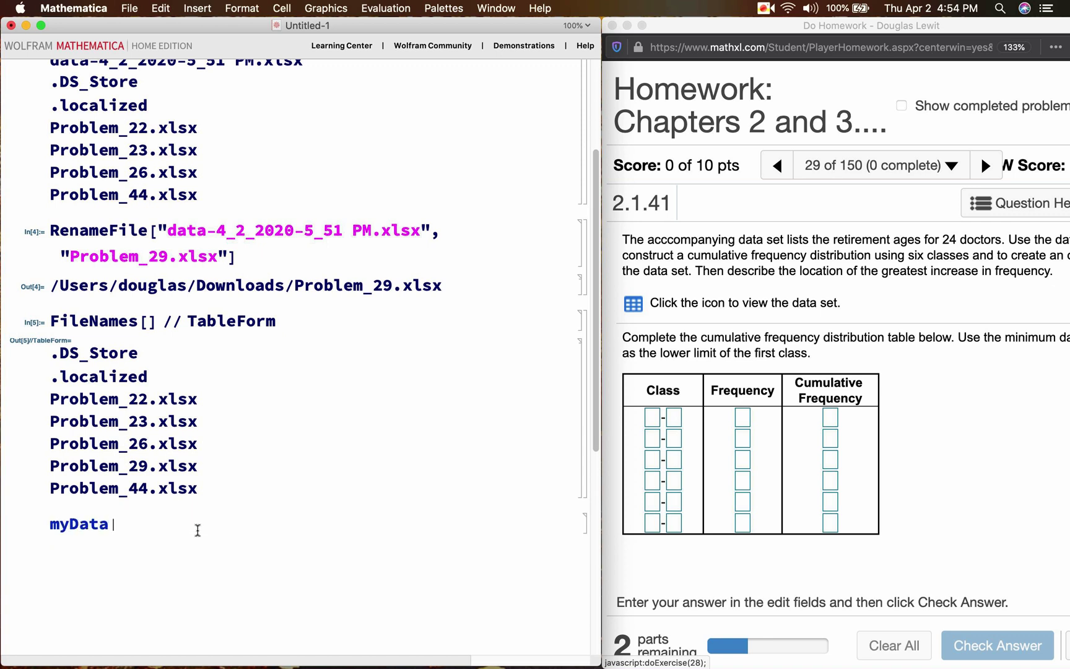
{"action": "type", "text": " = Import"}
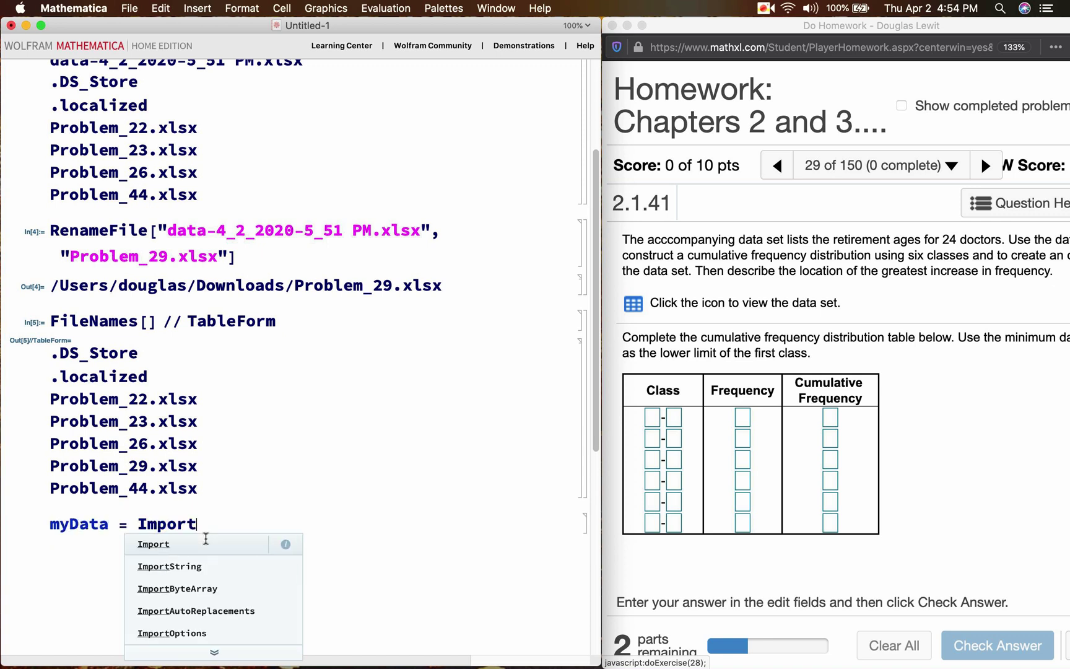
{"action": "type", "text": "[\"P"}
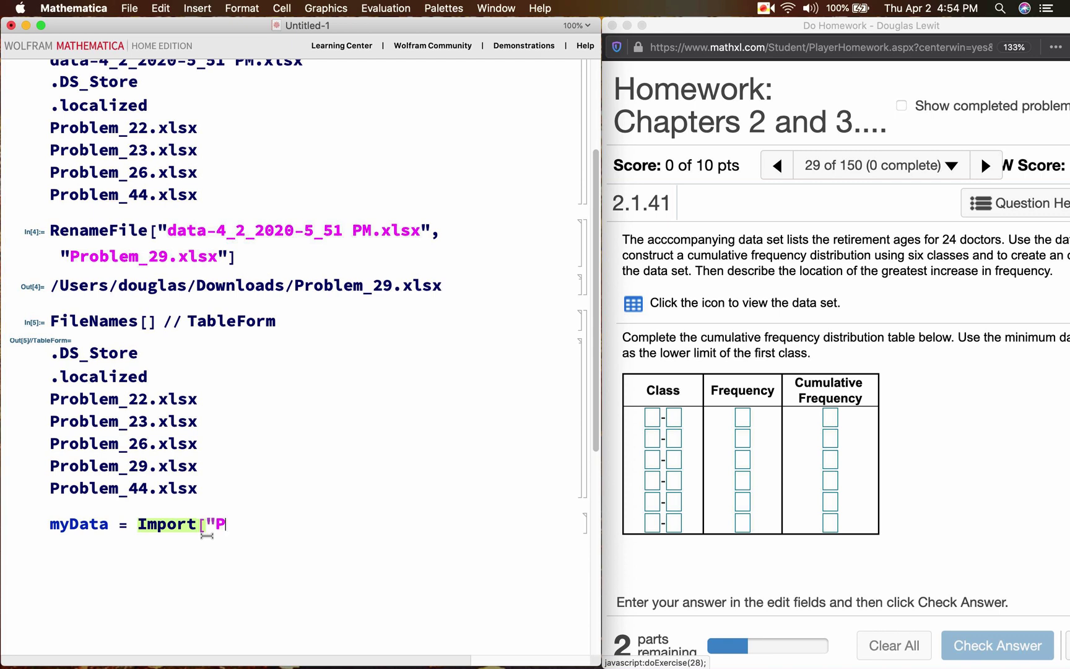
{"action": "type", "text": "roblem_2"}
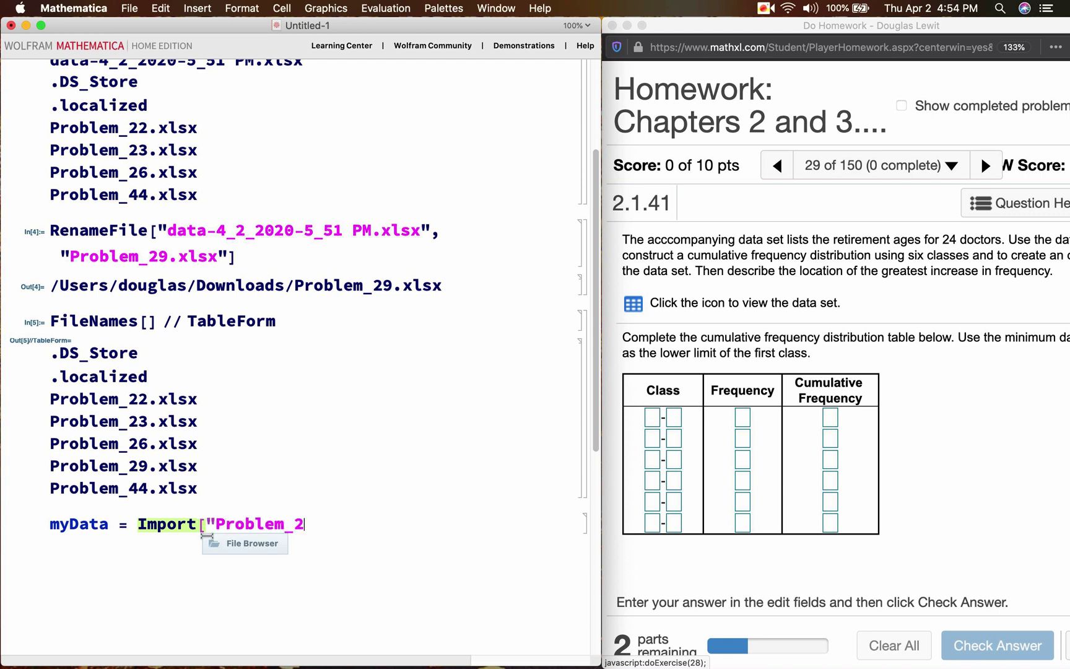
{"action": "type", "text": "9.xlsx\", \"Dat"}
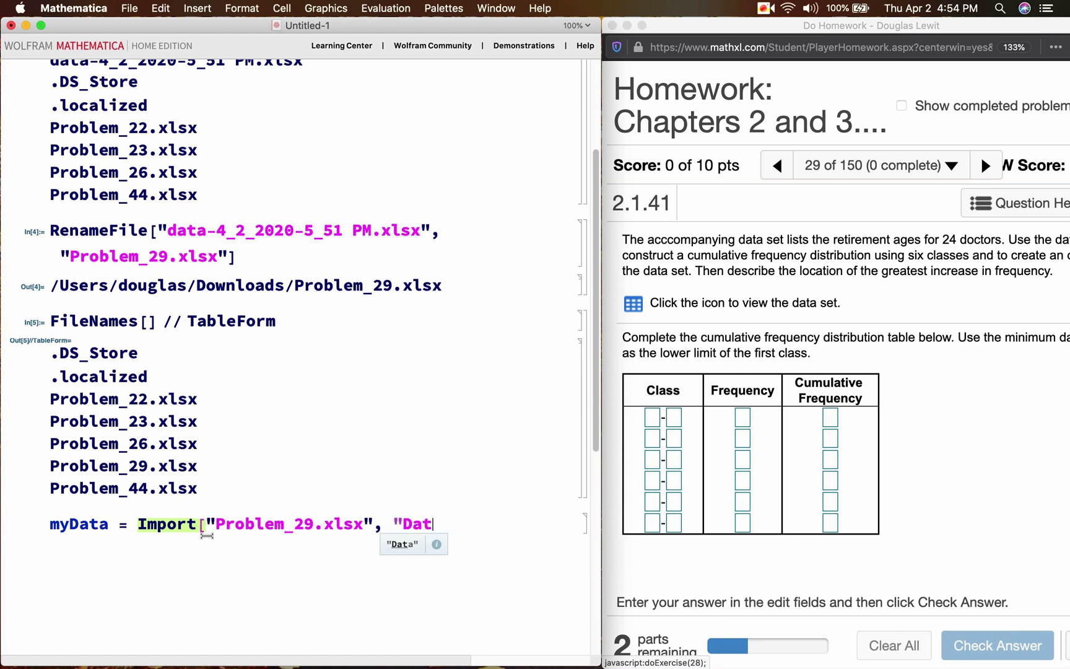
{"action": "type", "text": "a\"]"}
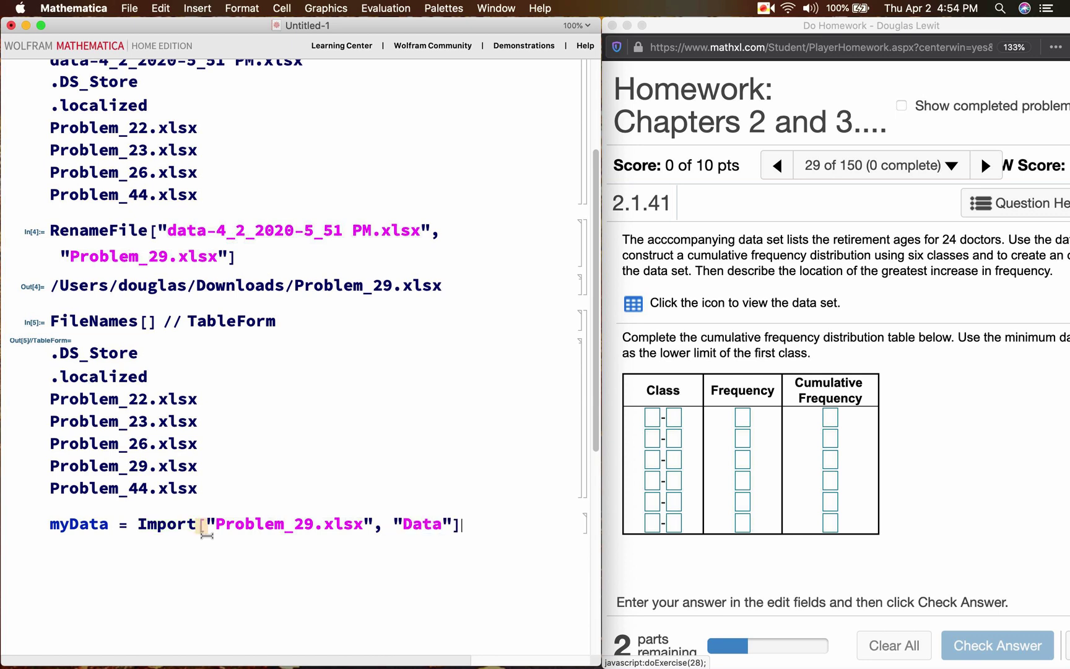
{"action": "key", "text": "shift+Return"}
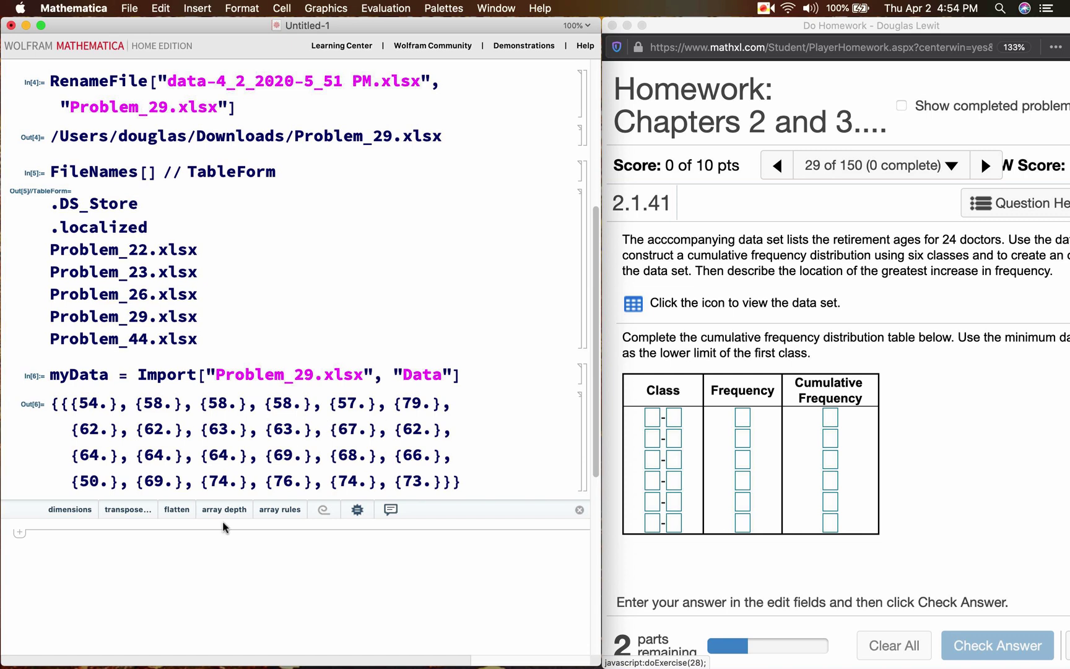
Flatten myData into one plain list of 24 ages.
{"action": "left_click", "coordinate": [119, 539]}
{"action": "type", "text": "my"}
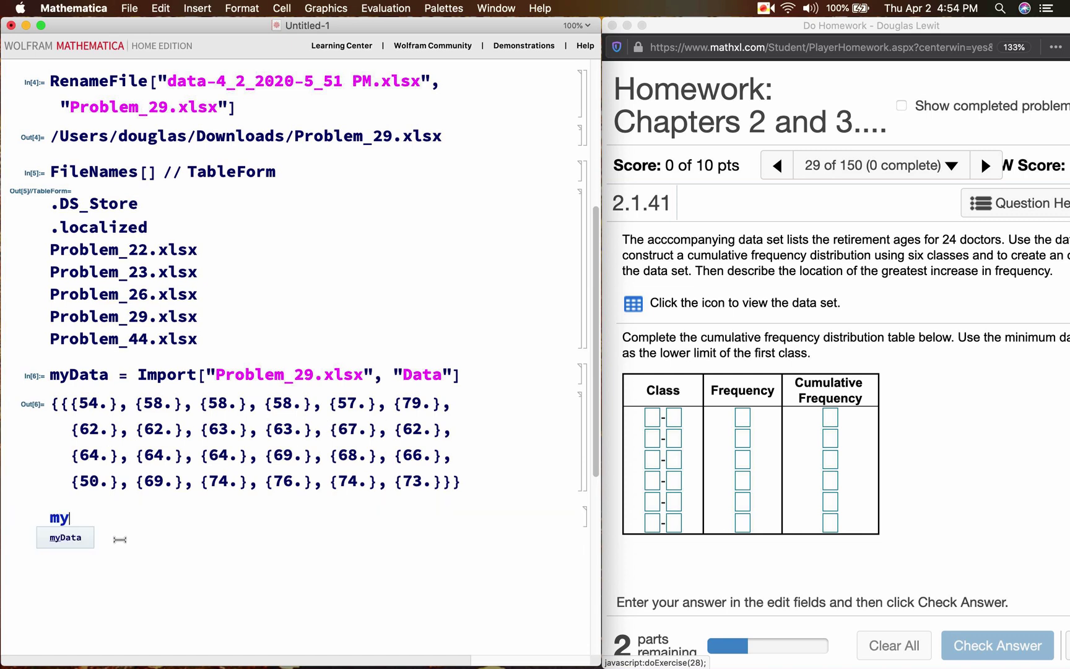
{"action": "type", "text": "Data = Flatte"}
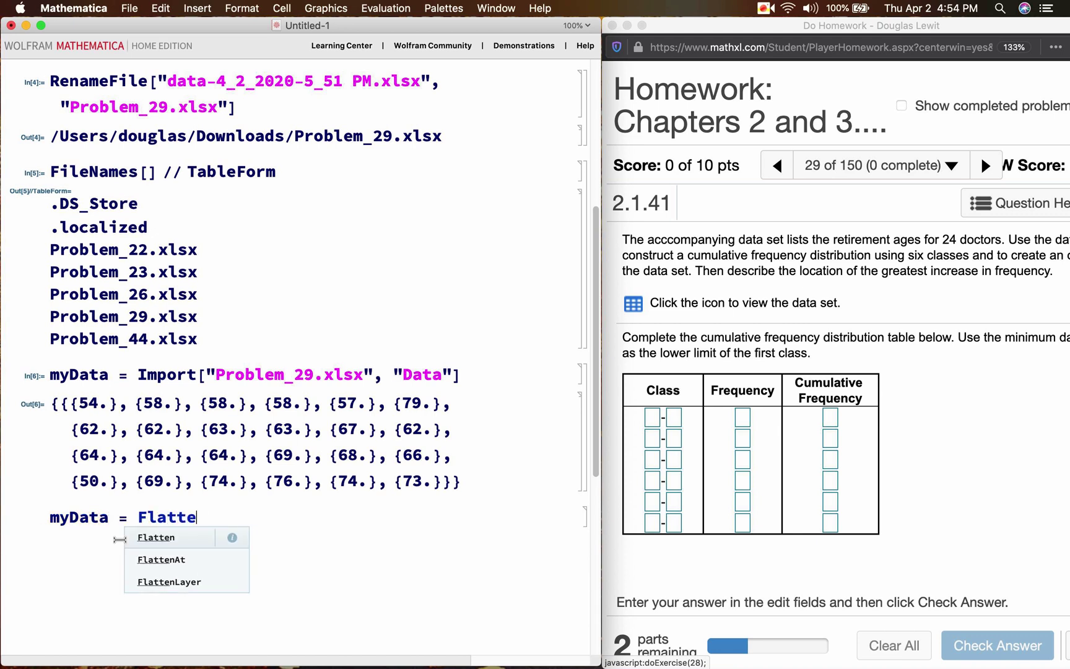
{"action": "type", "text": "n[myData]"}
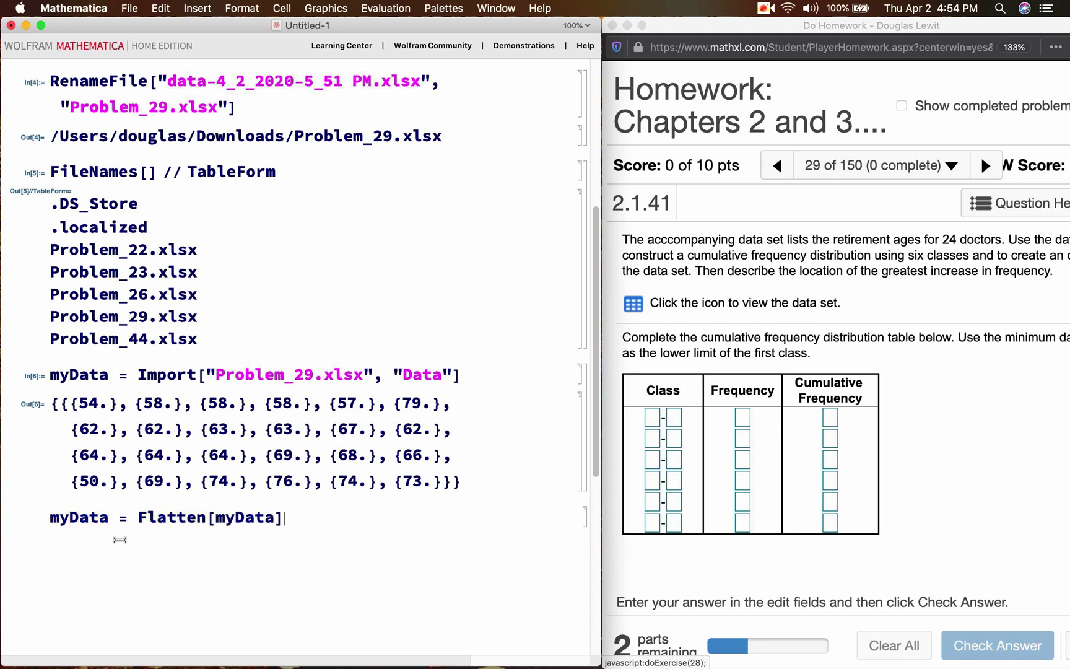
{"action": "key", "text": "shift+Return"}
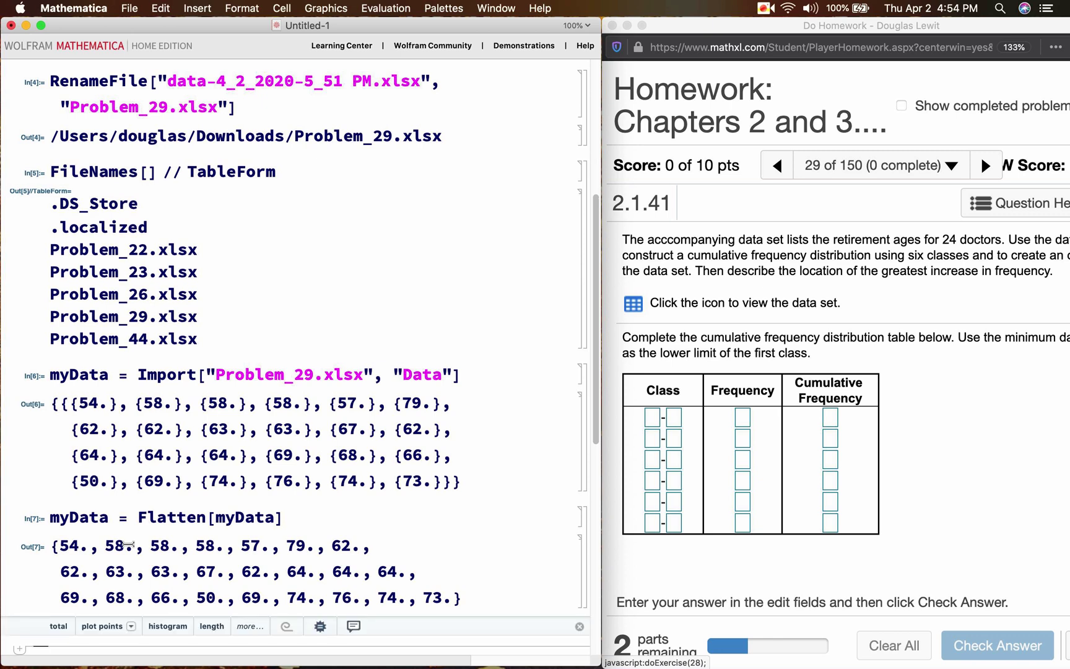
Sort myData ascending with Sort[myData], giving values from 50 to 79.
{"action": "scroll", "coordinate": [127, 544], "scroll_direction": "down", "scroll_amount": 5}
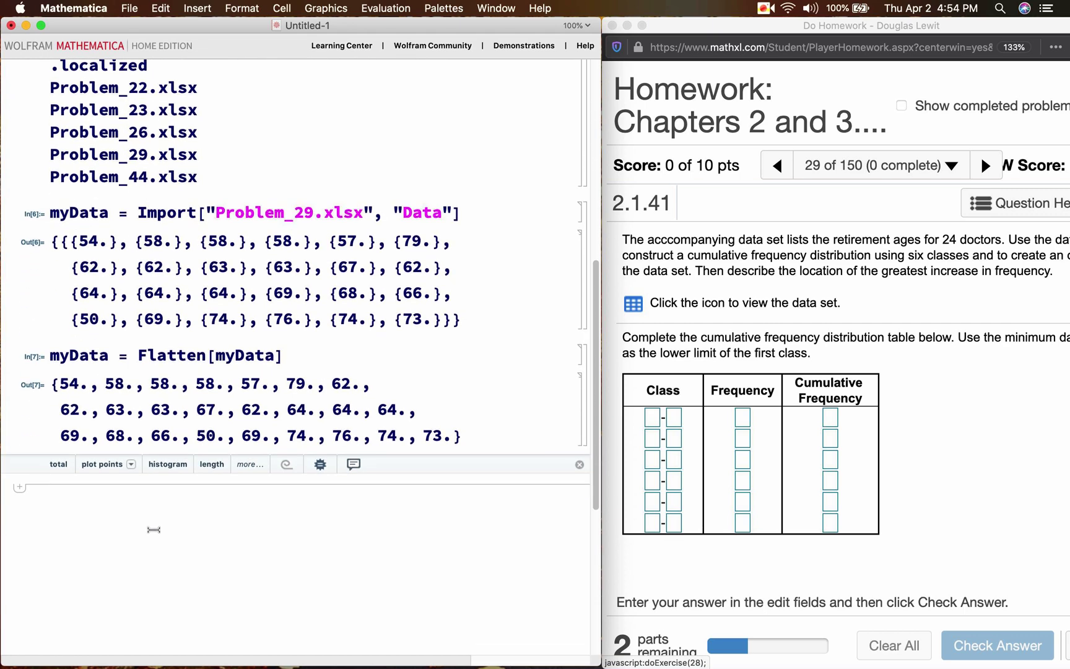
{"action": "type", "text": "myData"}
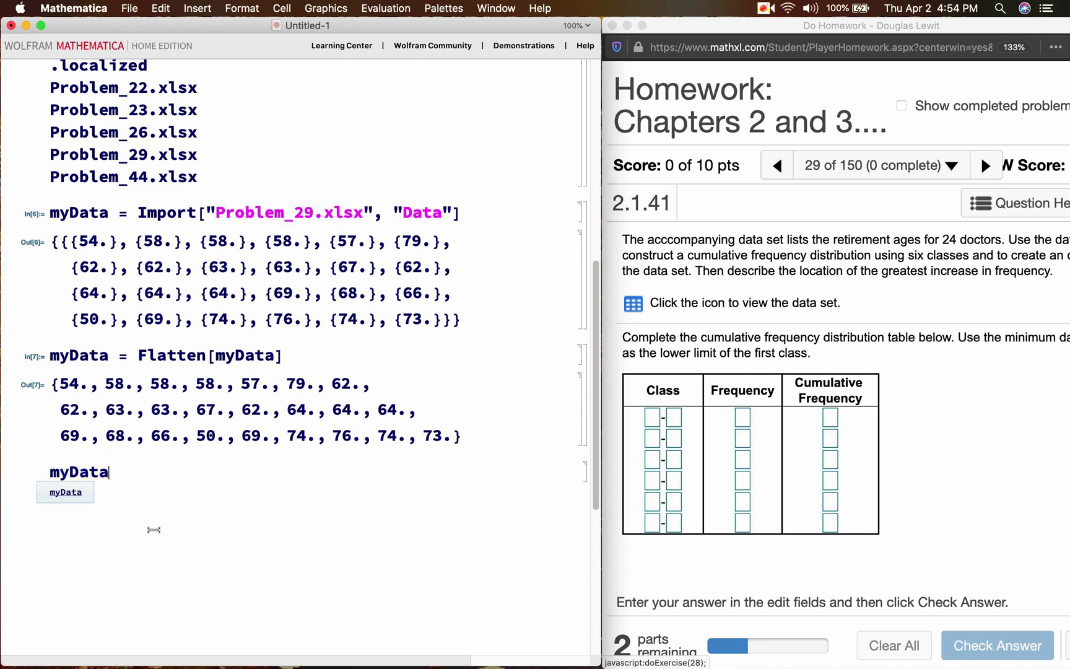
{"action": "type", "text": " = Sort[m"}
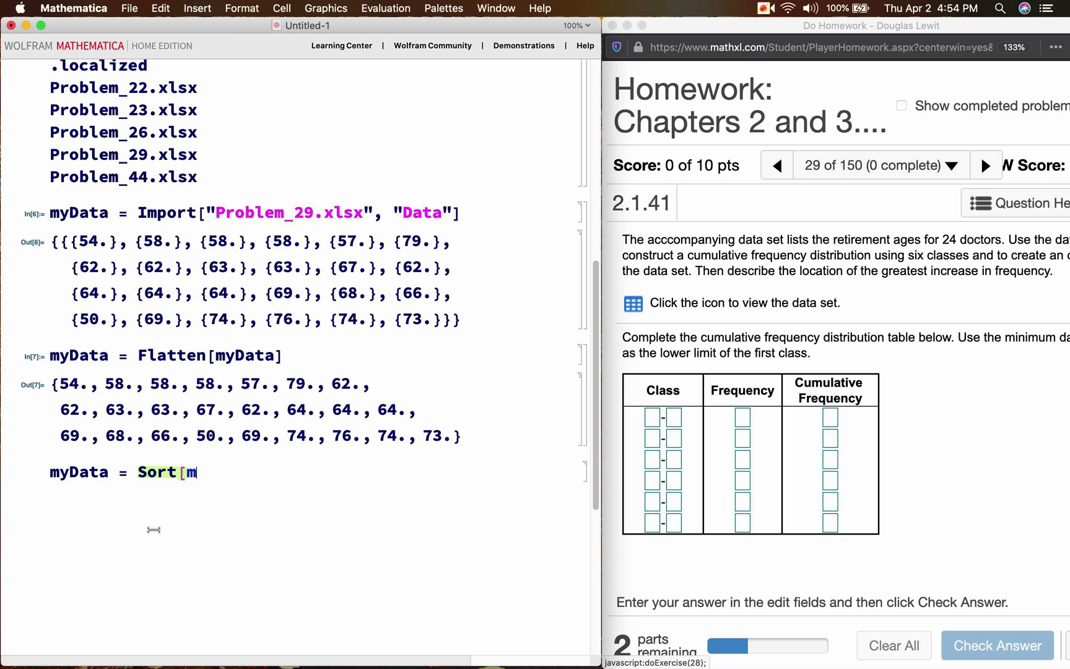
{"action": "type", "text": "yData]"}
{"action": "key", "text": "shift+Return"}
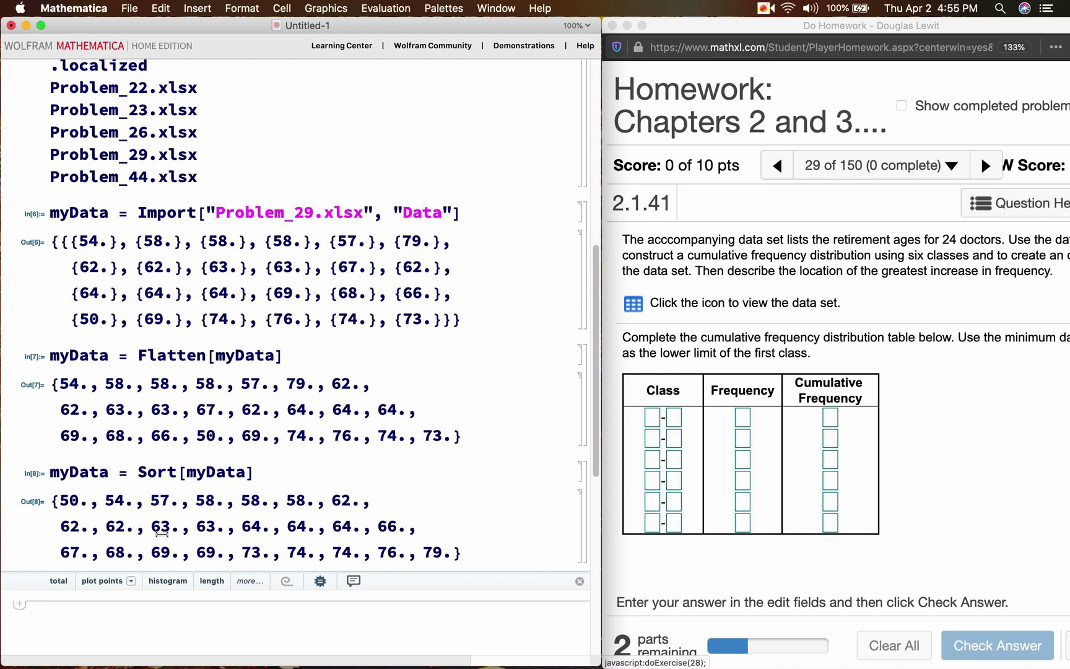
{"action": "scroll", "coordinate": [161, 532], "scroll_direction": "down", "scroll_amount": 4}
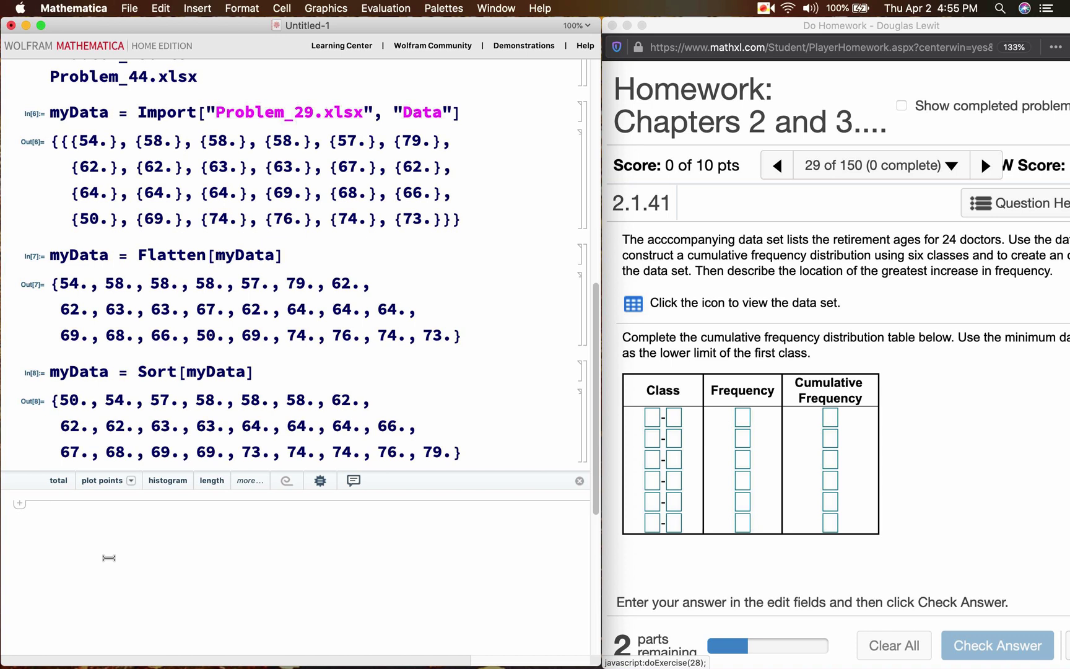
Store minimumValue = 50 and maximumValue = 79 in the notebook.
{"action": "type", "text": "minimumVa"}
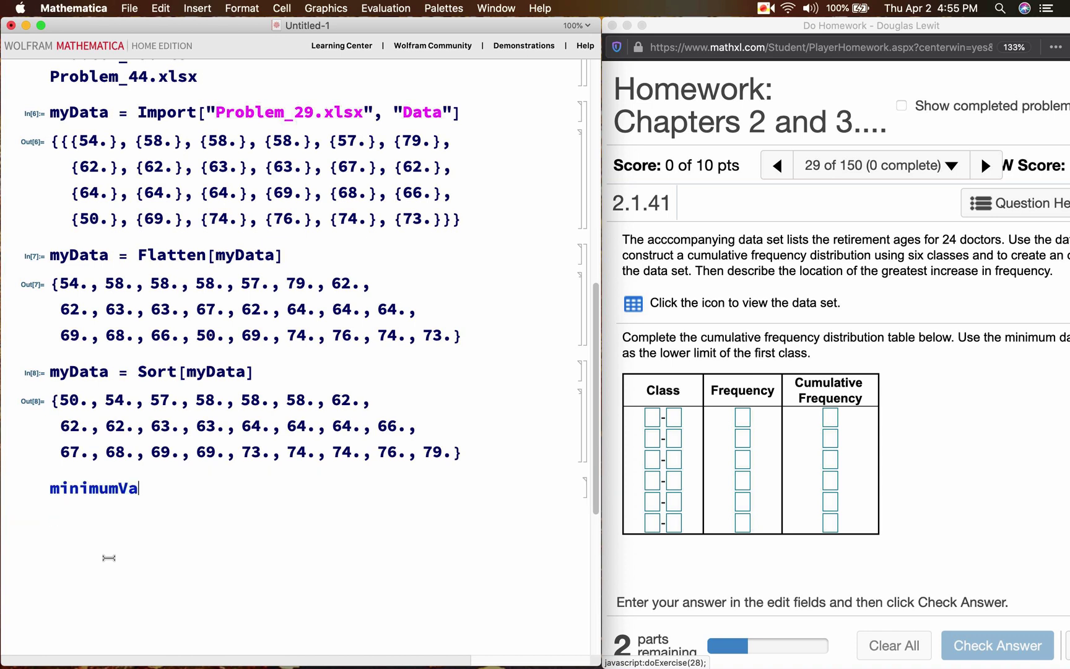
{"action": "type", "text": "lue = 50"}
{"action": "key", "text": "shift+Return"}
{"action": "type", "text": "m"}
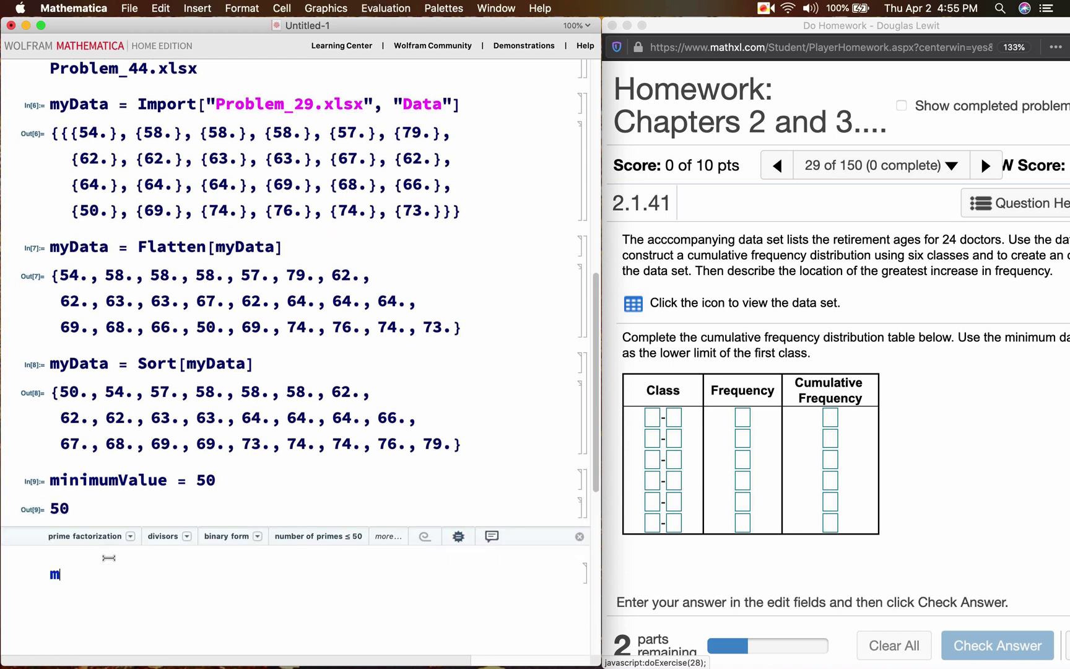
{"action": "type", "text": "aximumV"}
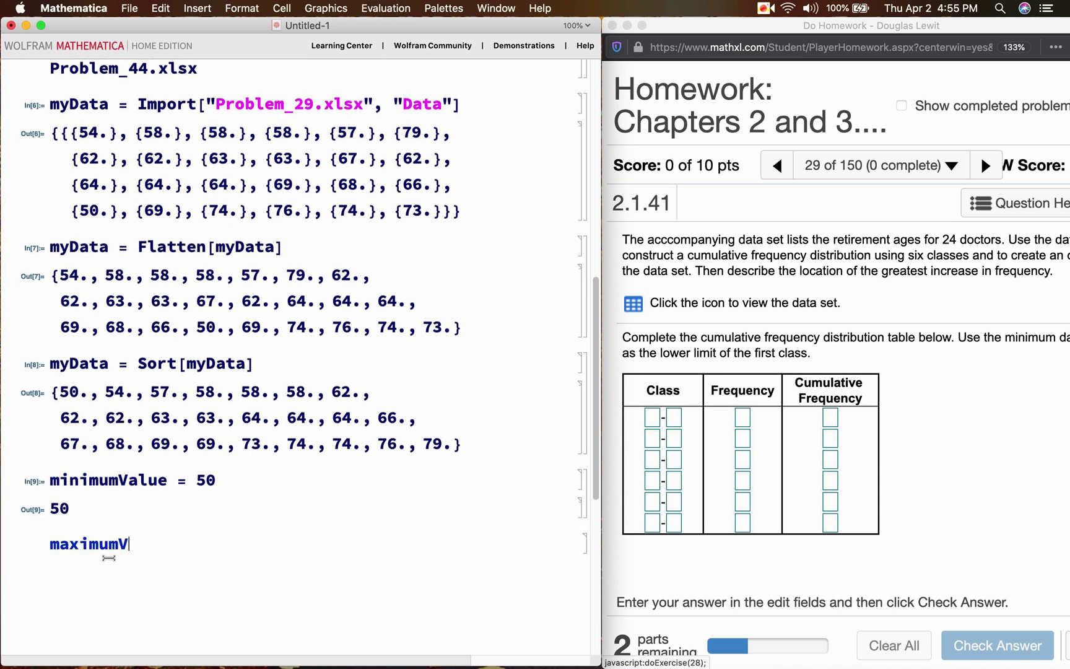
{"action": "type", "text": "alue = 79"}
{"action": "key", "text": "shift+Return"}
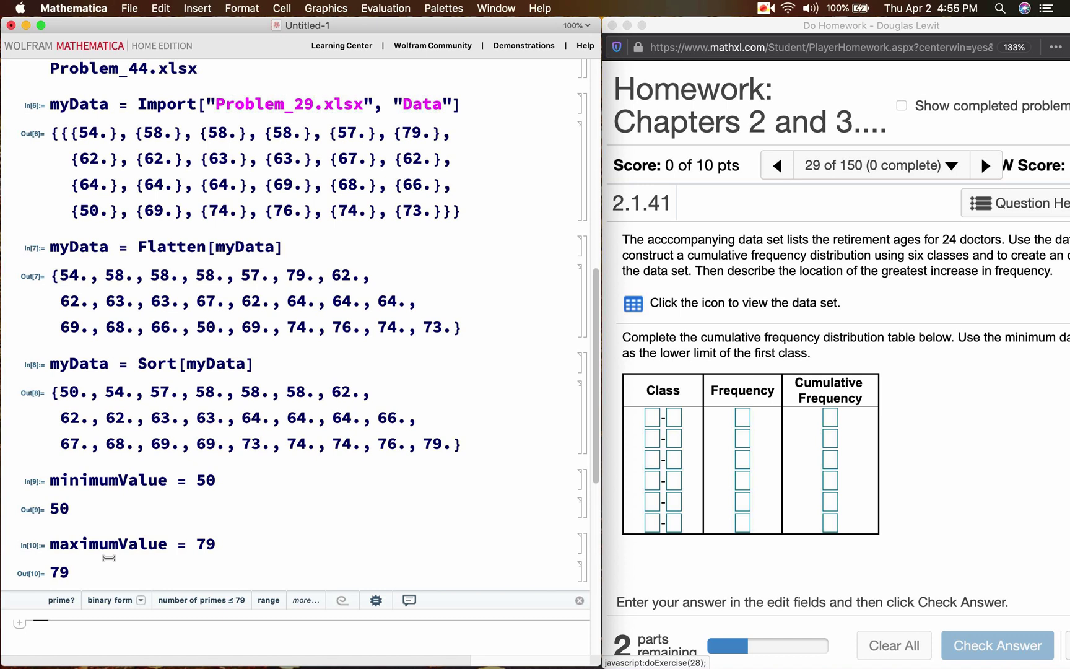
{"action": "scroll", "coordinate": [109, 560], "scroll_direction": "down", "scroll_amount": 2}
{"action": "scroll", "coordinate": [109, 560], "scroll_direction": "down", "scroll_amount": 1}
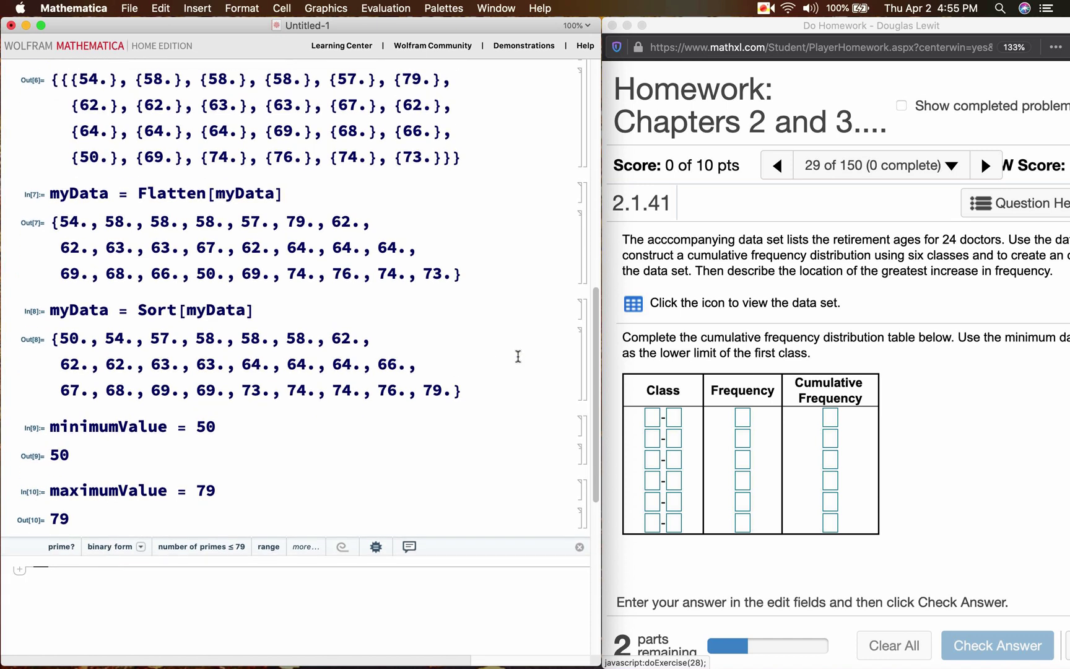
{"action": "left_click", "coordinate": [724, 23]}
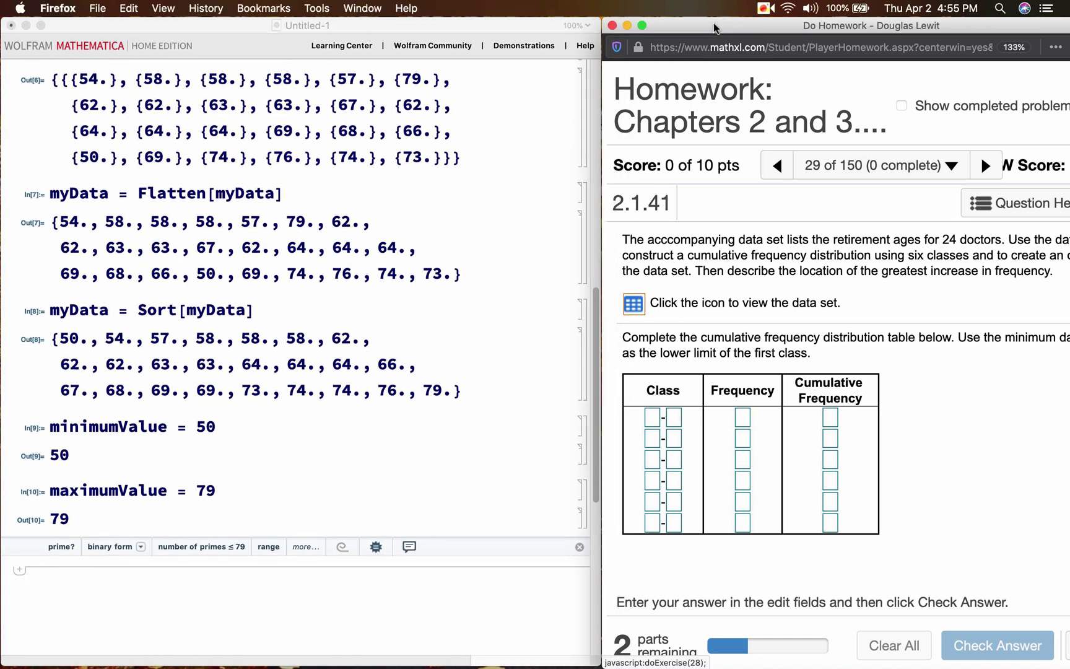
{"action": "left_click_drag", "start_coordinate": [724, 23], "coordinate": [611, 24]}
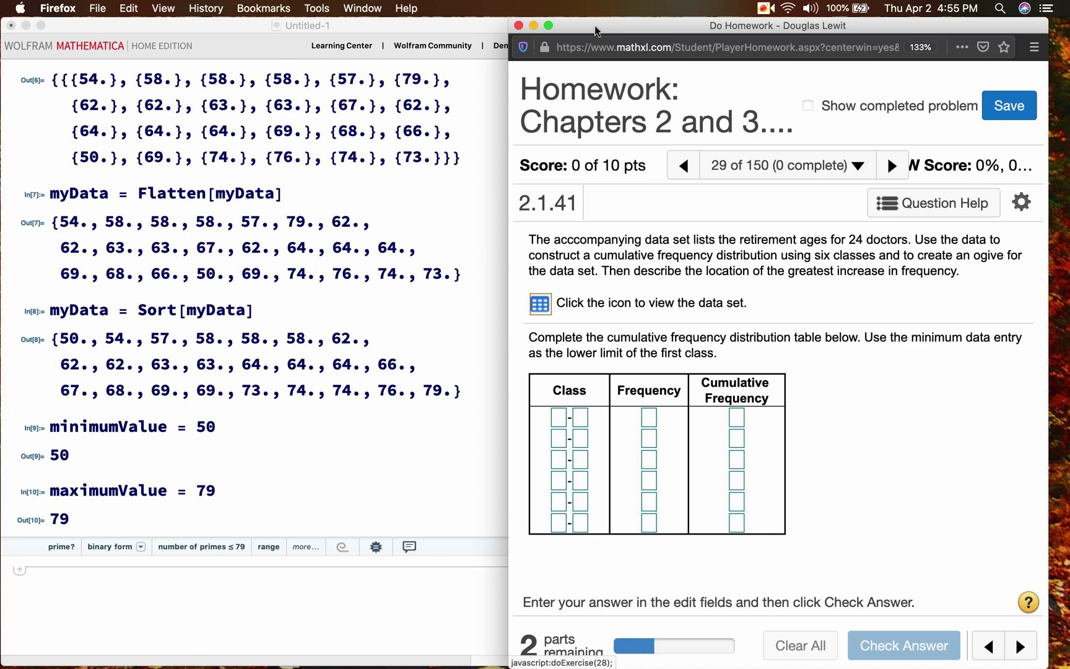
{"action": "left_click_drag", "start_coordinate": [594, 25], "coordinate": [690, 16]}
{"action": "scroll", "coordinate": [400, 291], "scroll_direction": "down", "scroll_amount": 1}
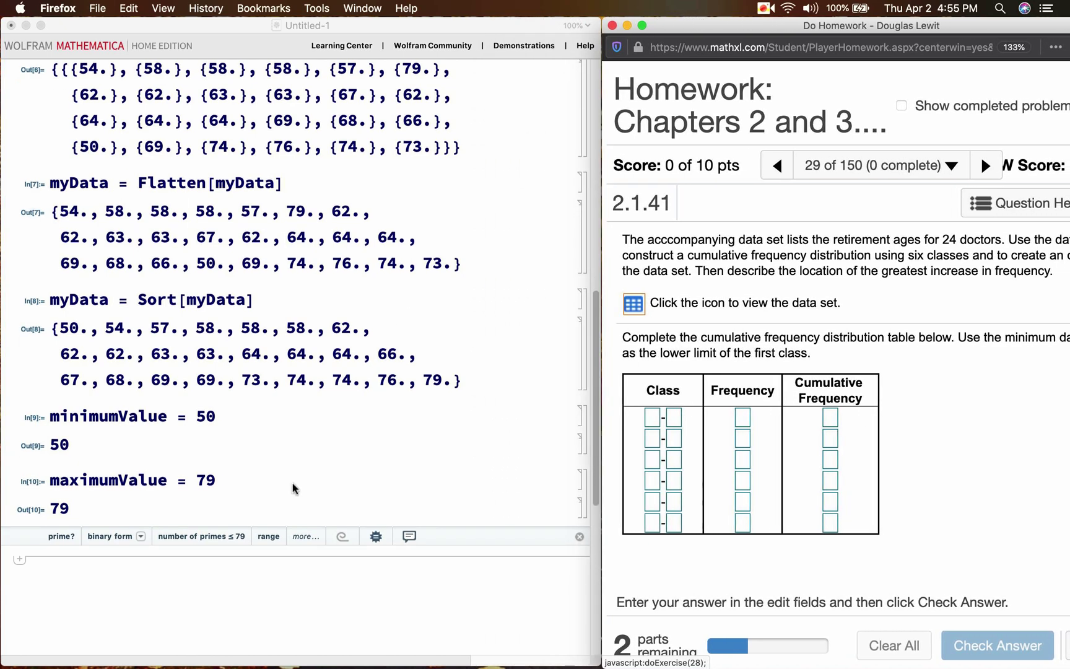
{"action": "scroll", "coordinate": [292, 483], "scroll_direction": "down", "scroll_amount": 3}
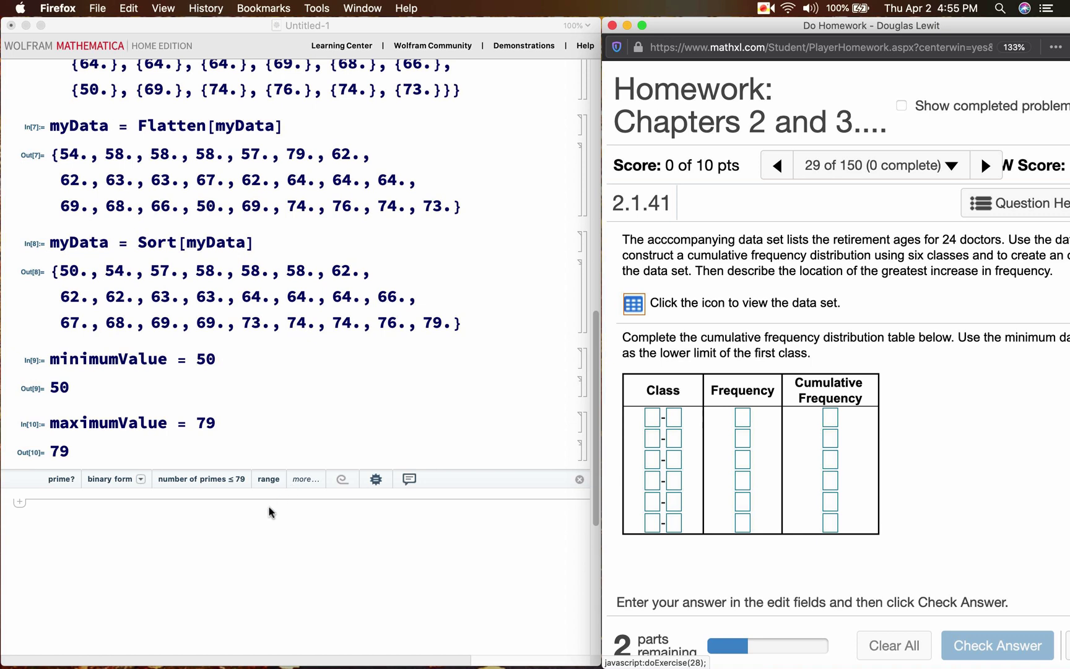
Define classWidth = Quotient[maximumValue - minimumValue, 6], which evaluates to 4.
{"action": "left_click", "coordinate": [159, 550]}
{"action": "type", "text": "classWidth"}
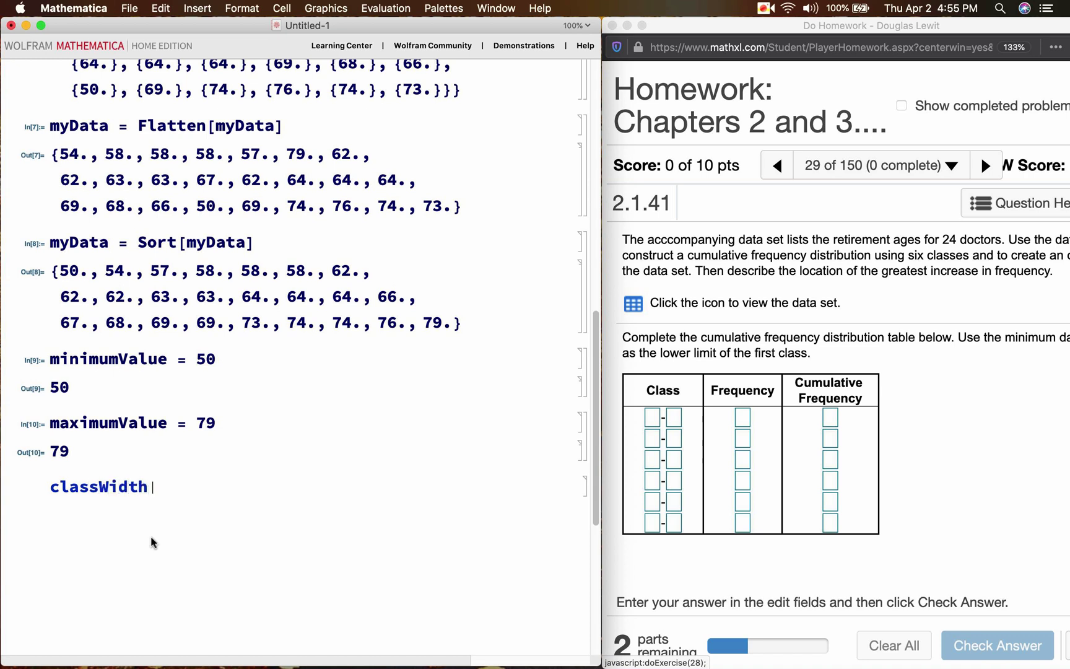
{"action": "type", "text": " = Quoti"}
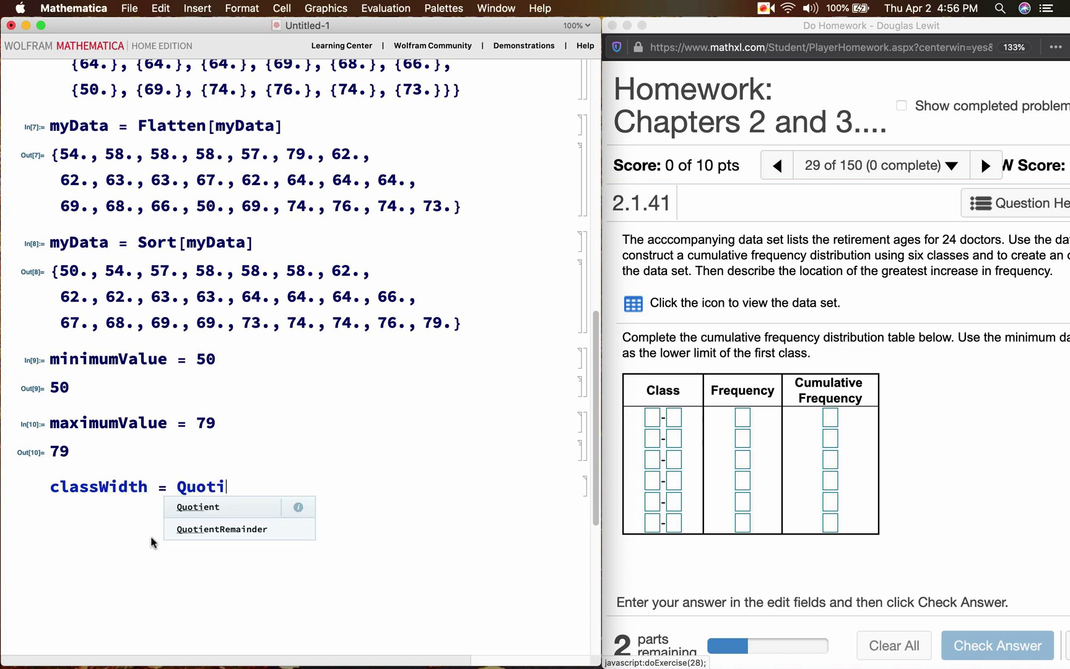
{"action": "type", "text": "ent[ma"}
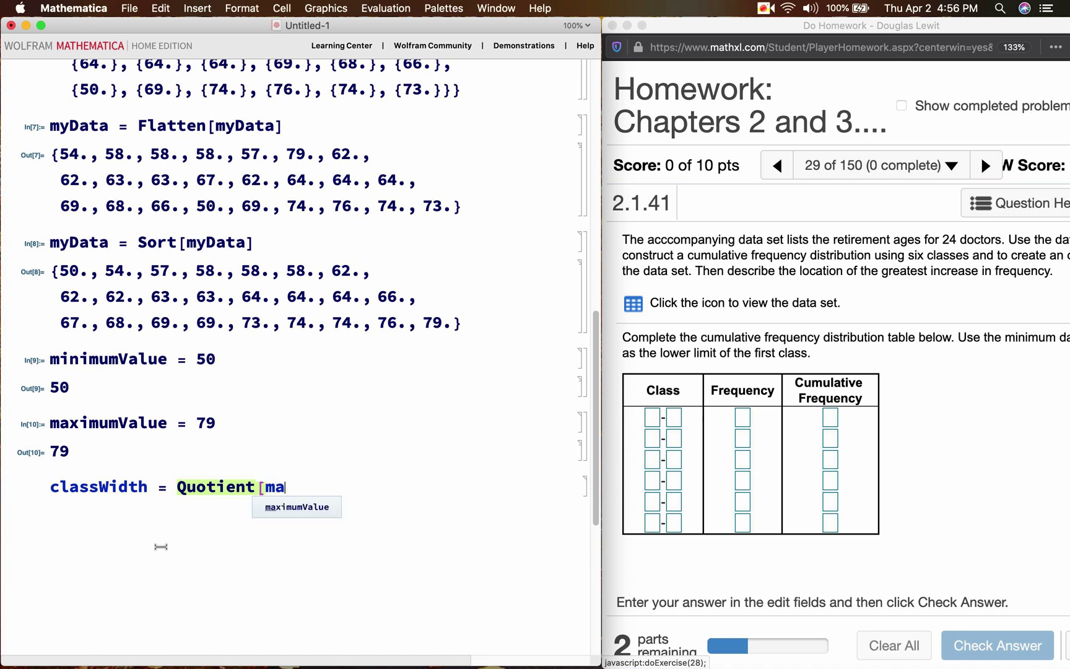
{"action": "type", "text": "ximumValue "}
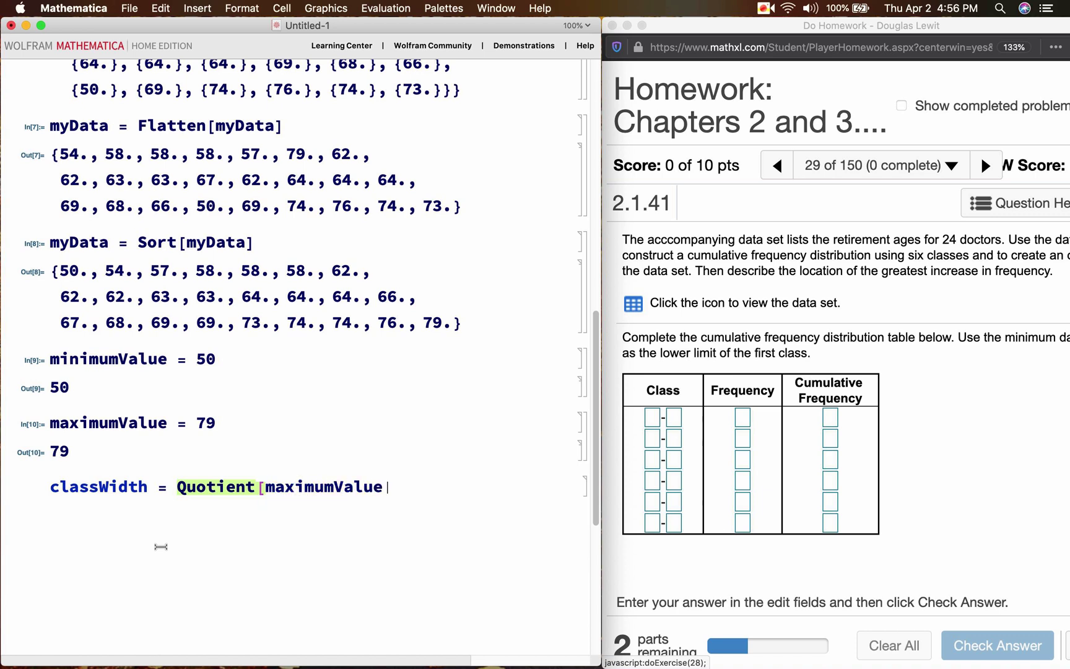
{"action": "type", "text": "- minimum"}
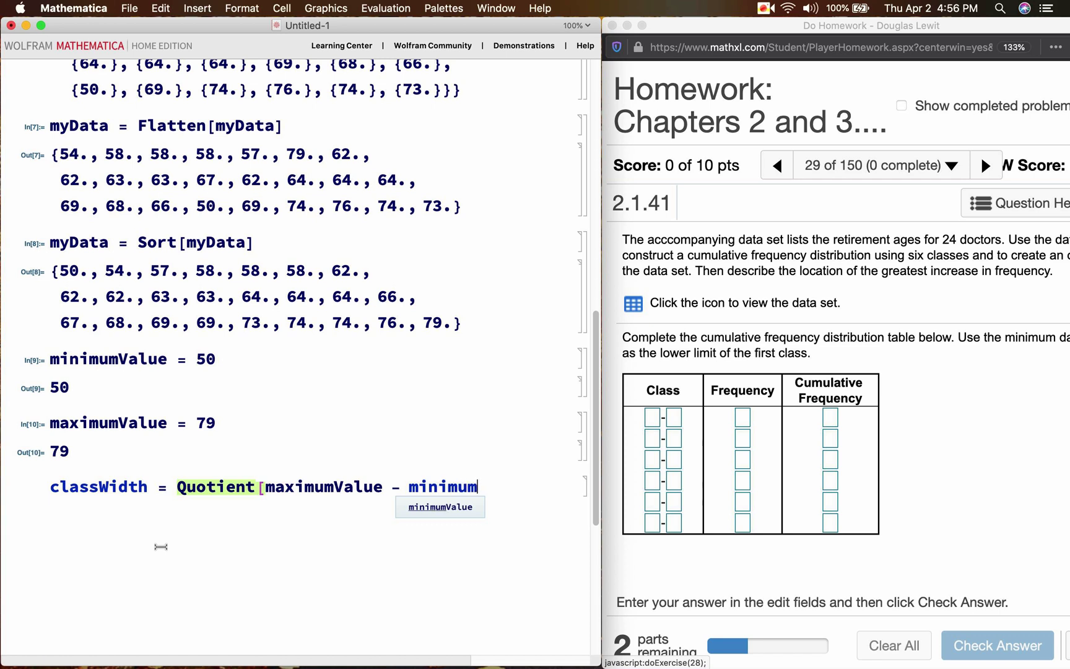
{"action": "type", "text": "Value, 6"}
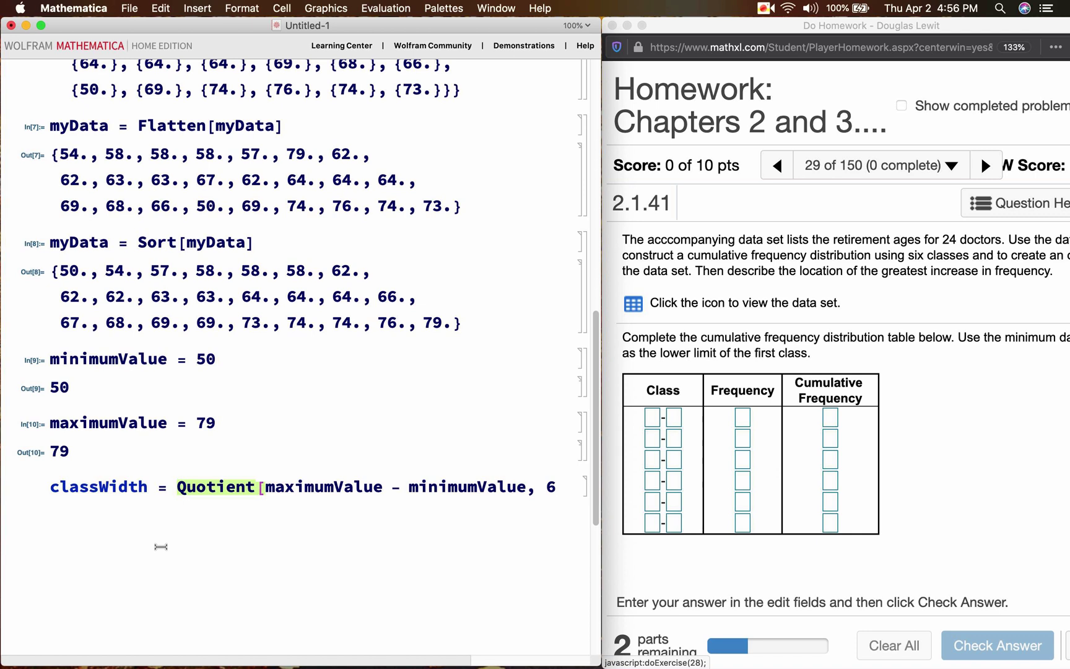
{"action": "type", "text": "]"}
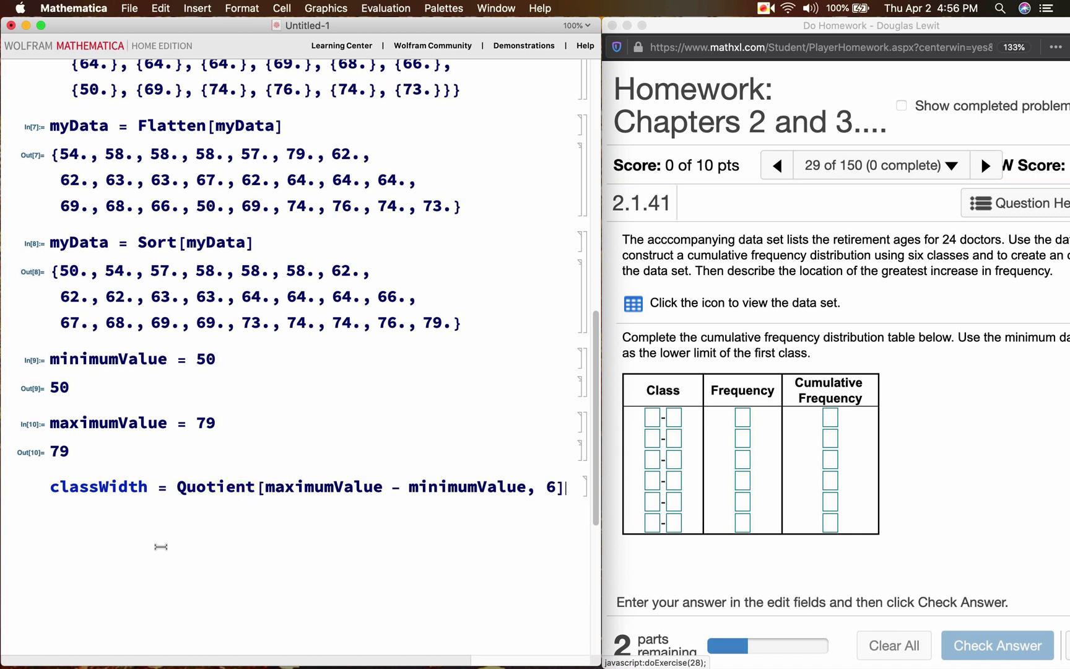
{"action": "key", "text": "shift+Return"}
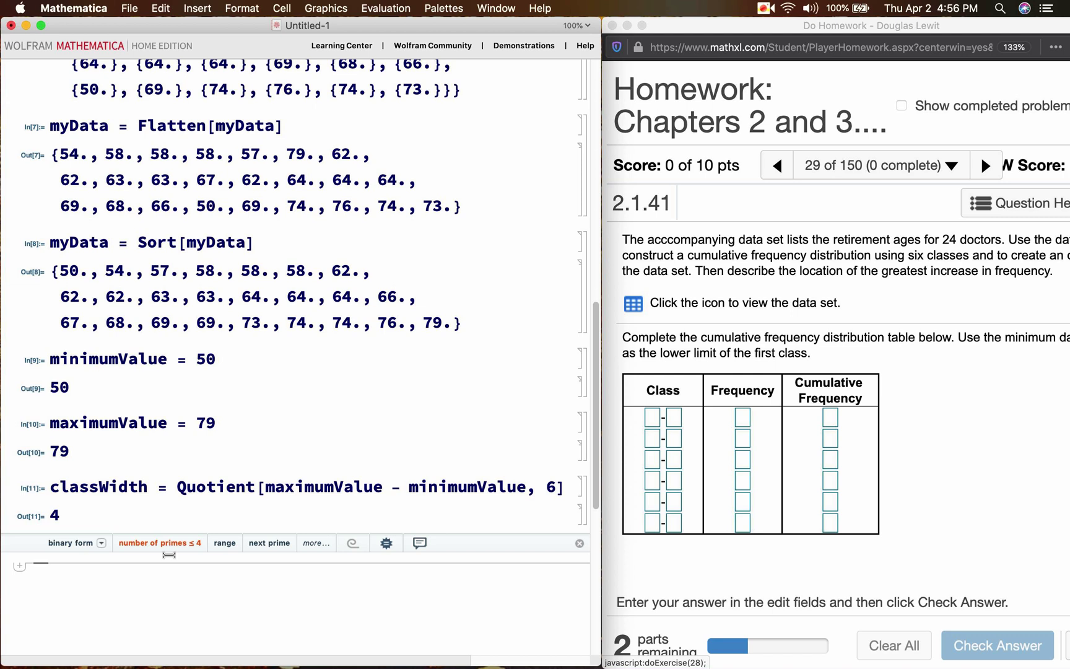
{"action": "scroll", "coordinate": [169, 554], "scroll_direction": "down", "scroll_amount": 3}
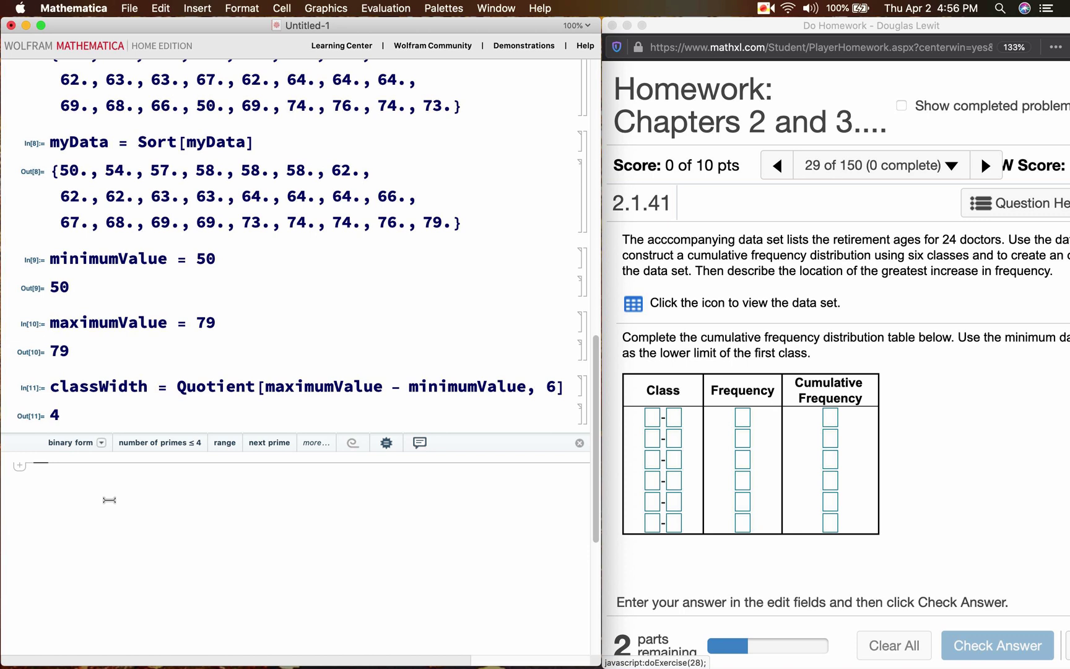
{"action": "type", "text": "Table"}
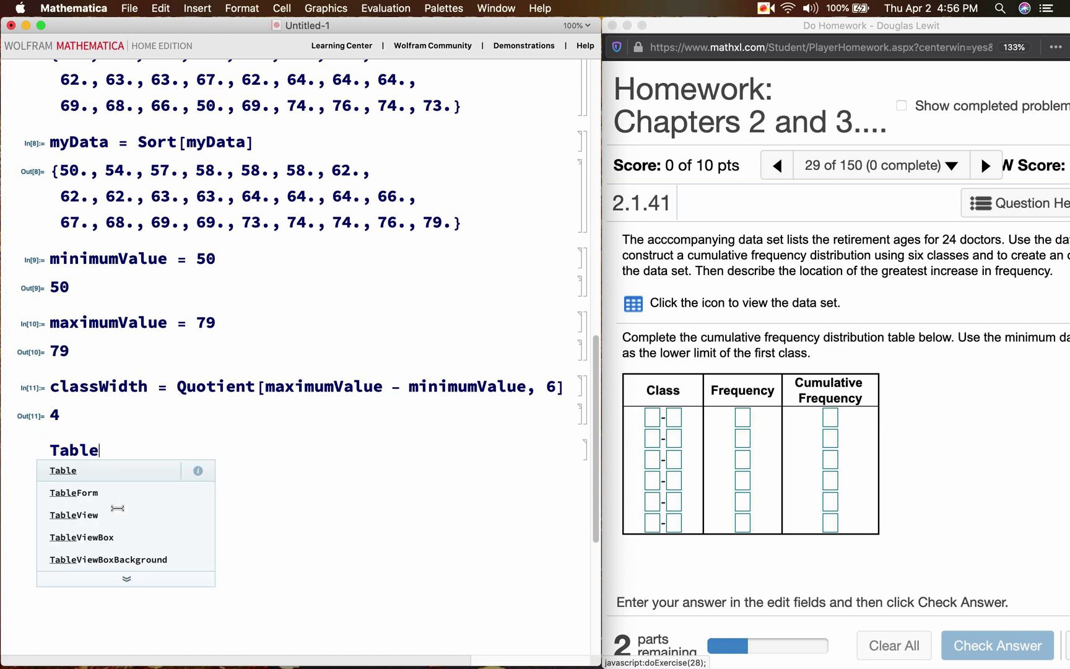
{"action": "type", "text": "["}
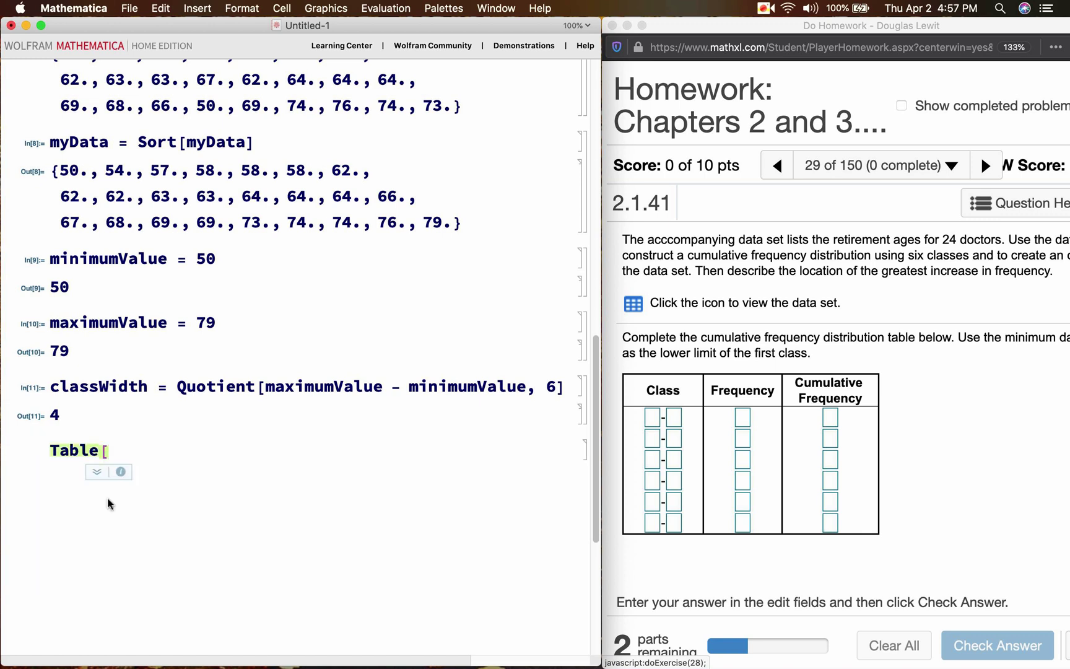
{"action": "type", "text": "mini"}
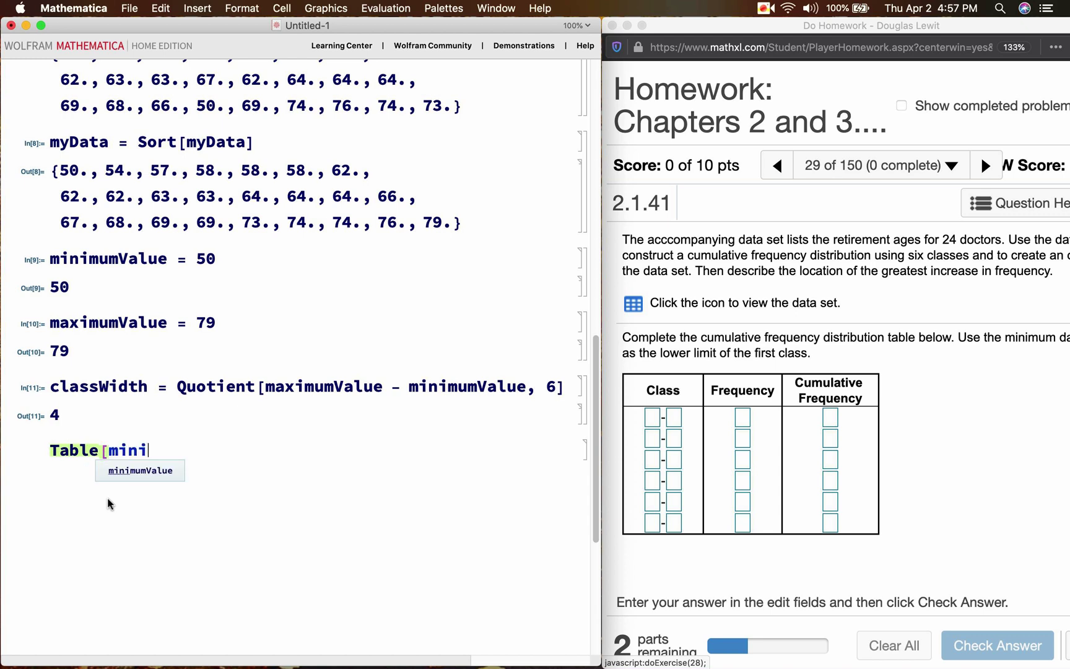
{"action": "type", "text": "mumValue"}
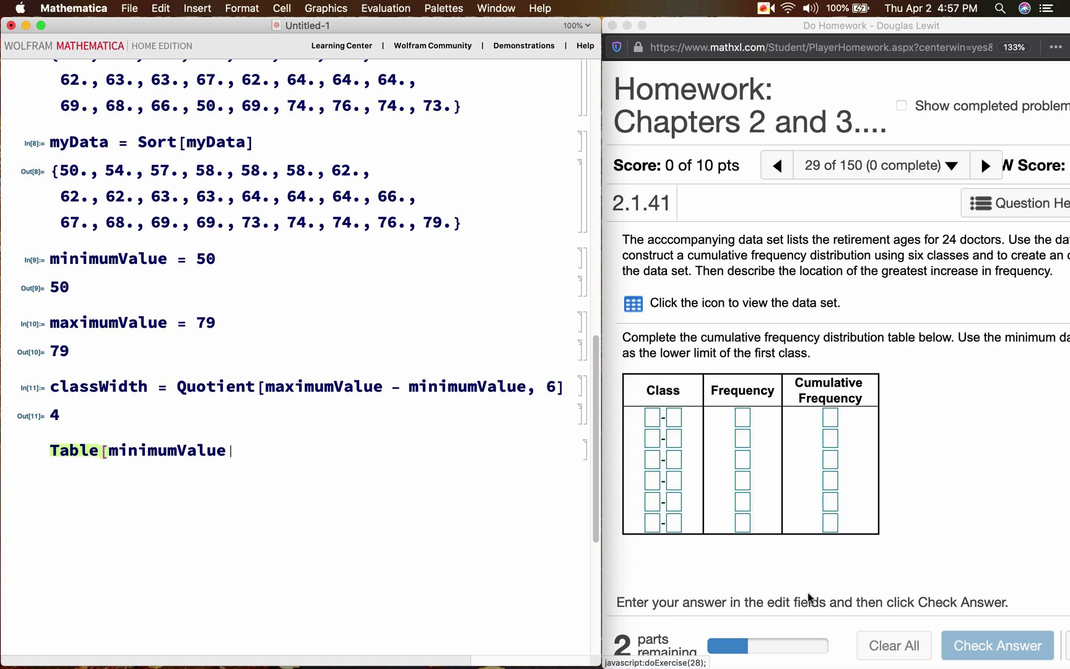
{"action": "left_click", "coordinate": [939, 647]}
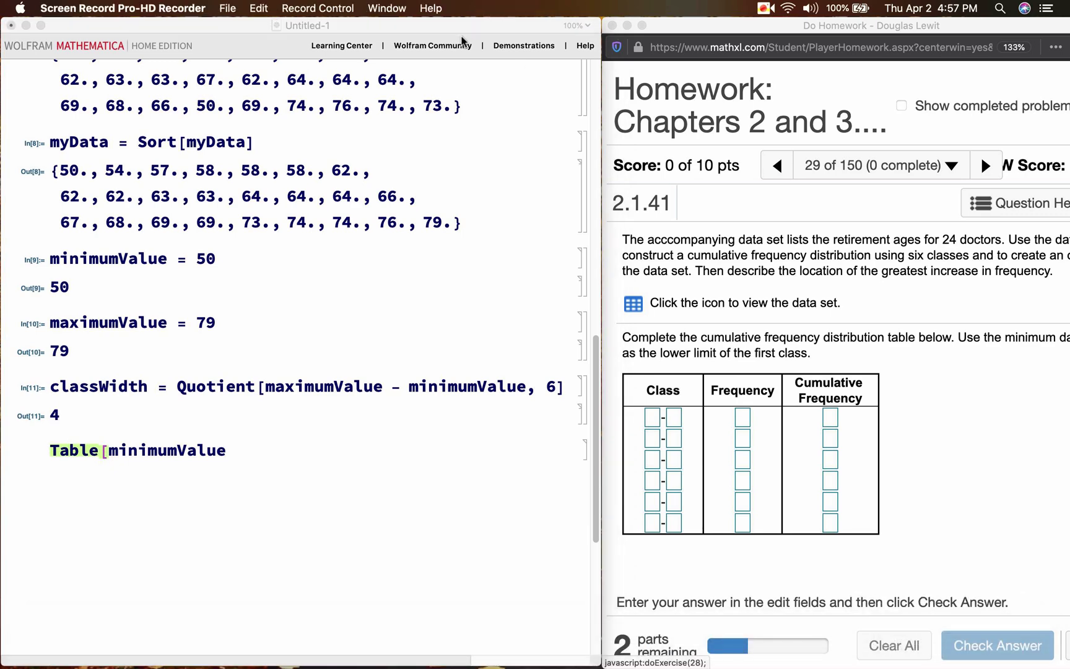
{"action": "left_click", "coordinate": [302, 8]}
{"action": "left_click", "coordinate": [305, 53]}
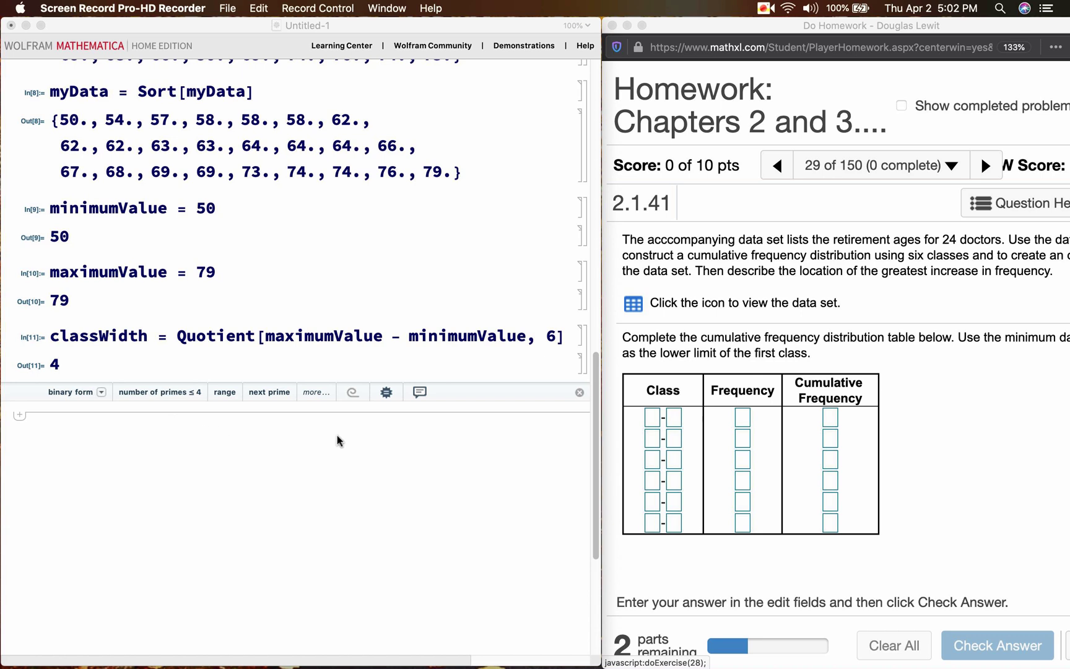
Enter the first three classes in MathXL: 50-54, 55-59 and 60-64.
{"action": "left_click", "coordinate": [653, 418]}
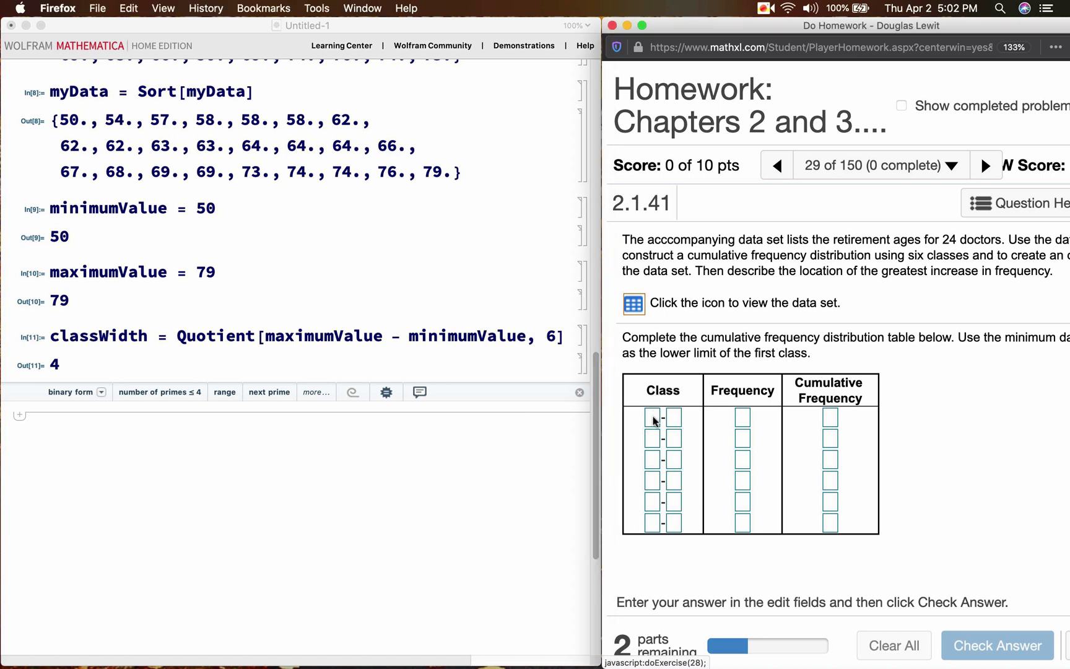
{"action": "type", "text": "50"}
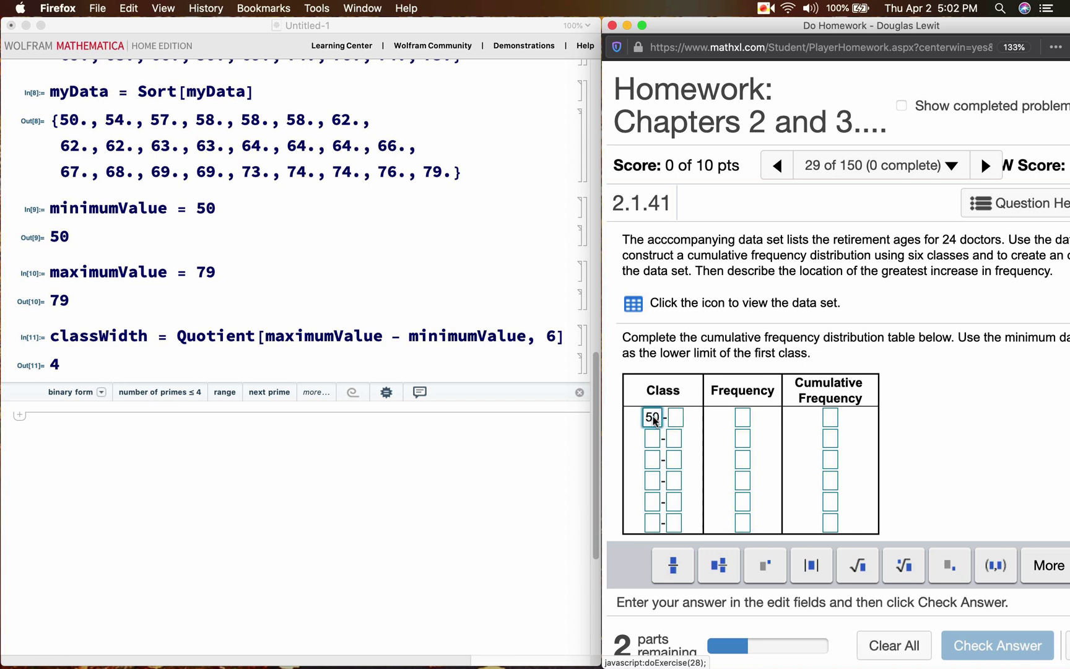
{"action": "left_click", "coordinate": [675, 420]}
{"action": "type", "text": "54"}
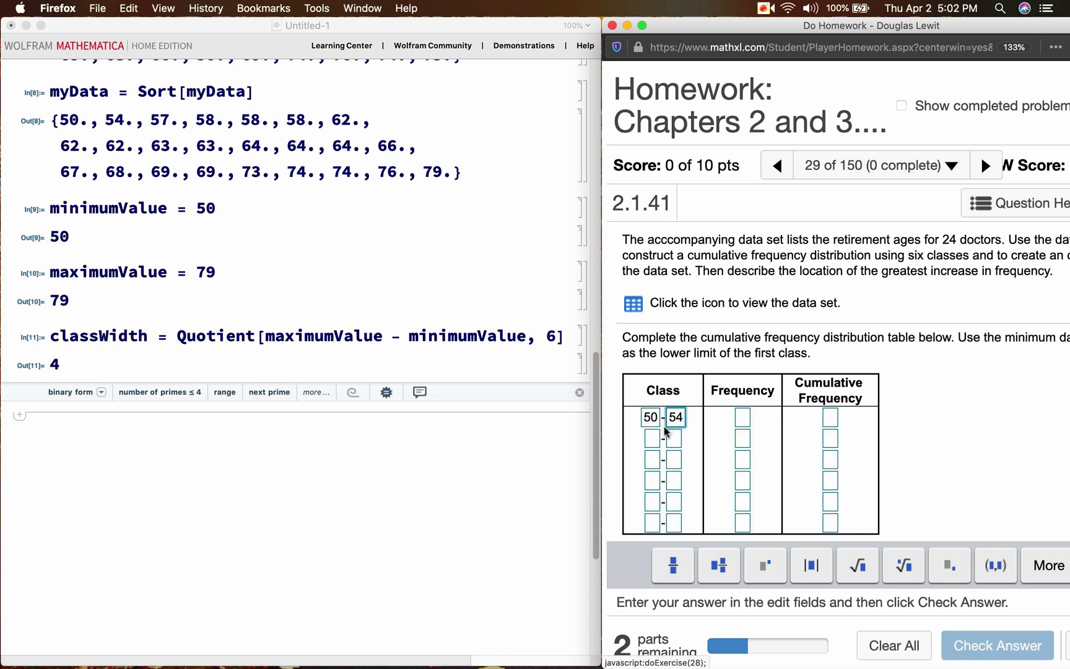
{"action": "left_click", "coordinate": [652, 439]}
{"action": "type", "text": "55"}
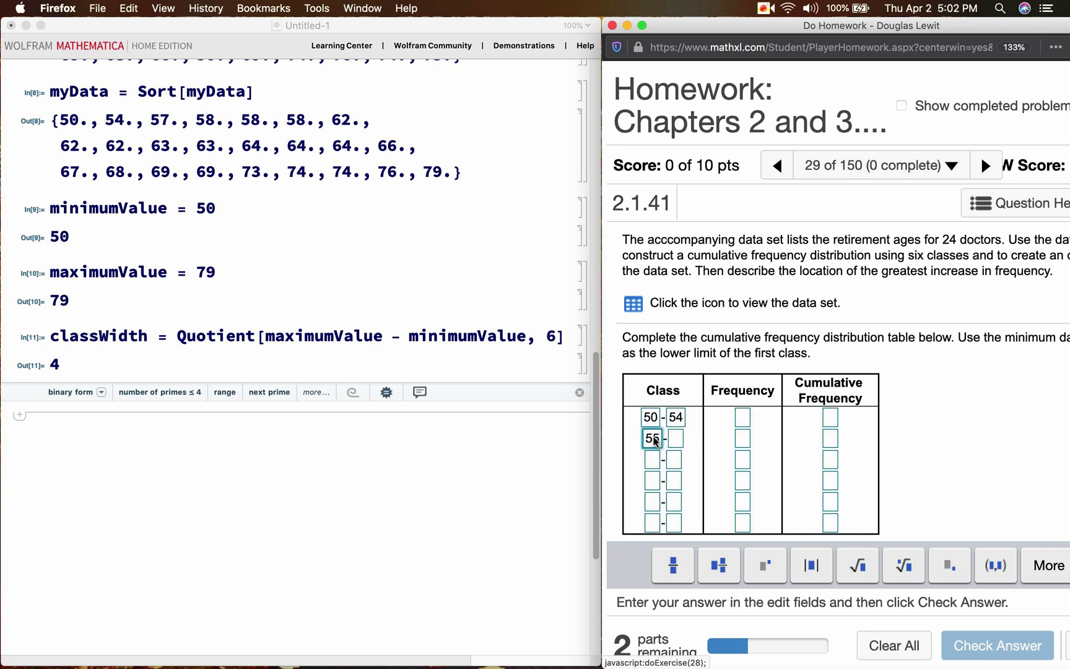
{"action": "left_click", "coordinate": [678, 440]}
{"action": "type", "text": "59"}
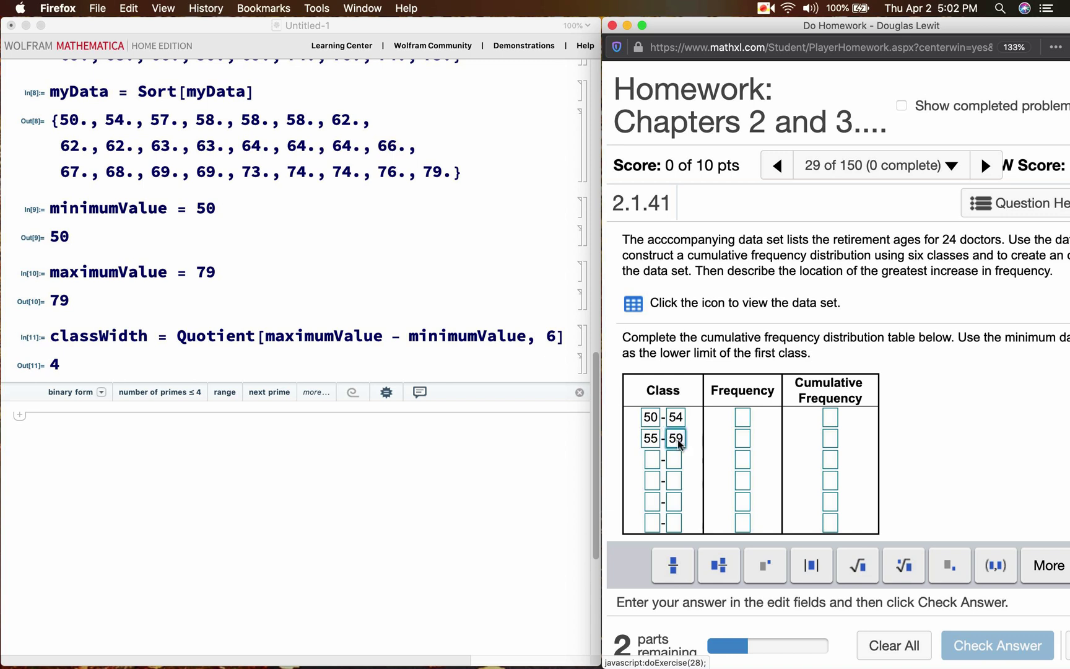
{"action": "left_click", "coordinate": [650, 459]}
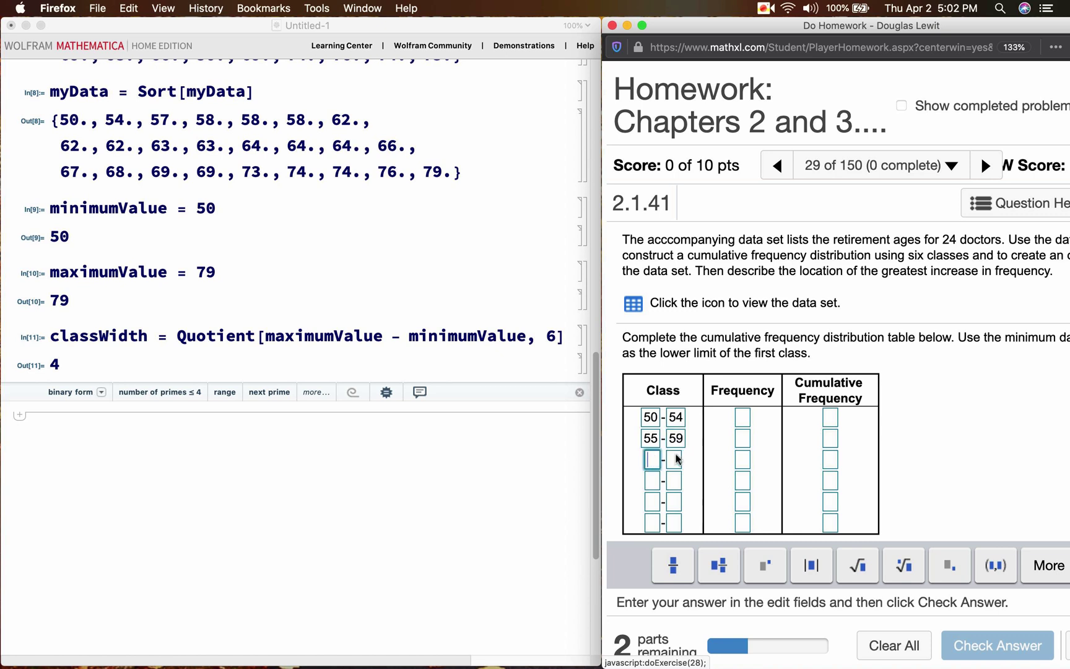
{"action": "type", "text": "60"}
{"action": "left_click", "coordinate": [676, 460]}
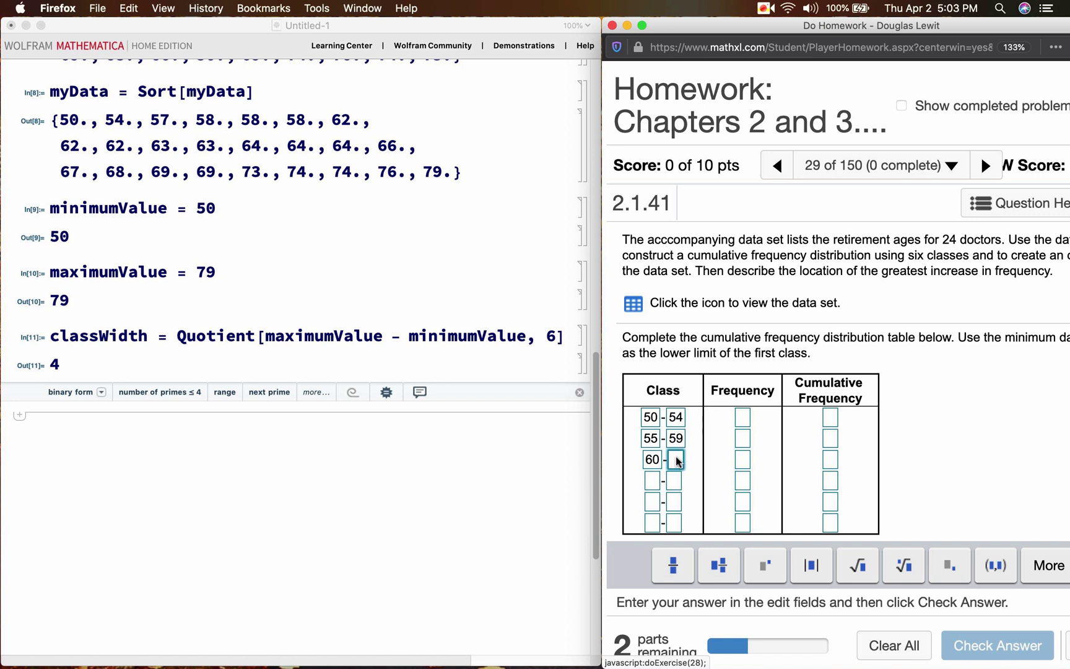
{"action": "type", "text": "64"}
Enter the remaining classes 65-69, 70-74 and 75-79.
{"action": "left_click", "coordinate": [656, 477]}
{"action": "type", "text": "65"}
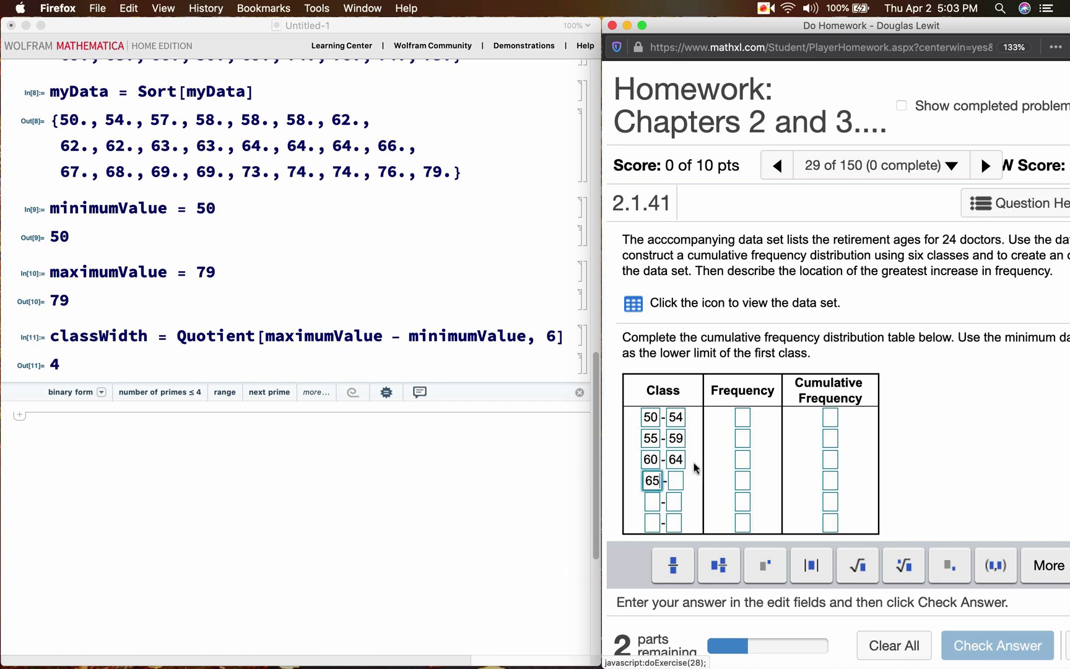
{"action": "left_click", "coordinate": [677, 475]}
{"action": "type", "text": "69"}
{"action": "left_click", "coordinate": [654, 500]}
{"action": "type", "text": "70"}
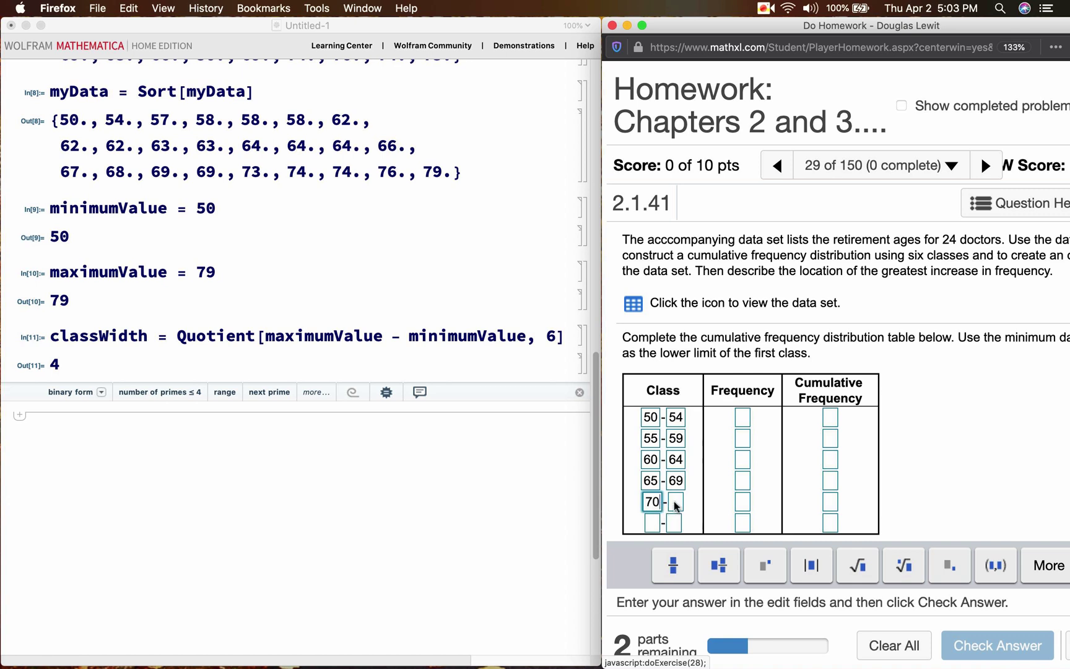
{"action": "left_click", "coordinate": [676, 503]}
{"action": "type", "text": "74"}
{"action": "left_click", "coordinate": [658, 523]}
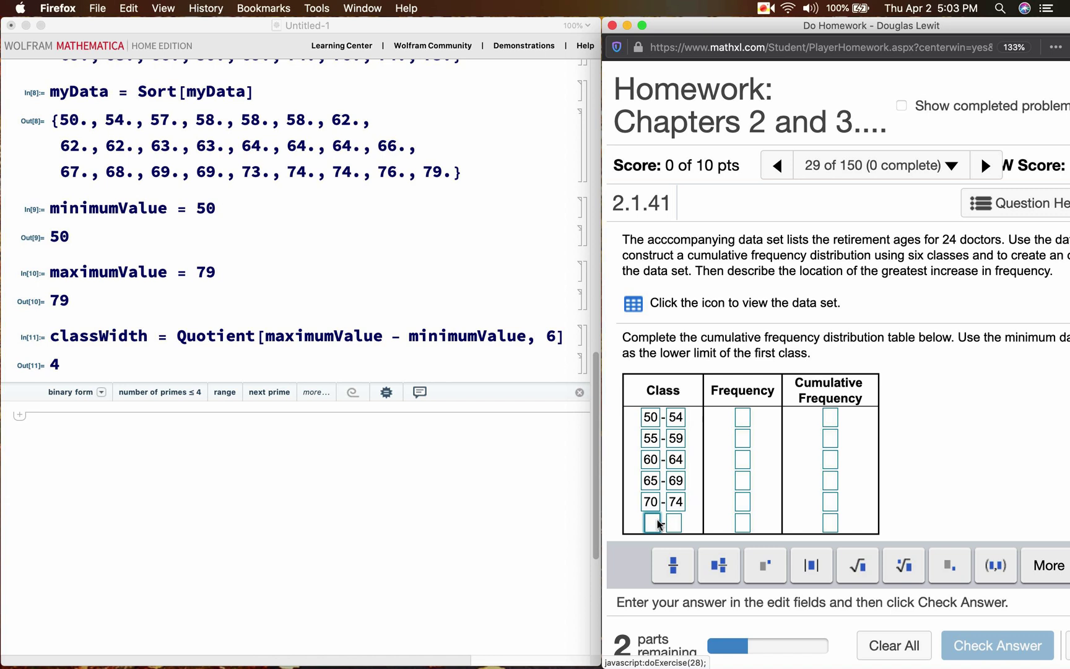
{"action": "type", "text": "75"}
{"action": "left_click", "coordinate": [678, 523]}
{"action": "type", "text": "79"}
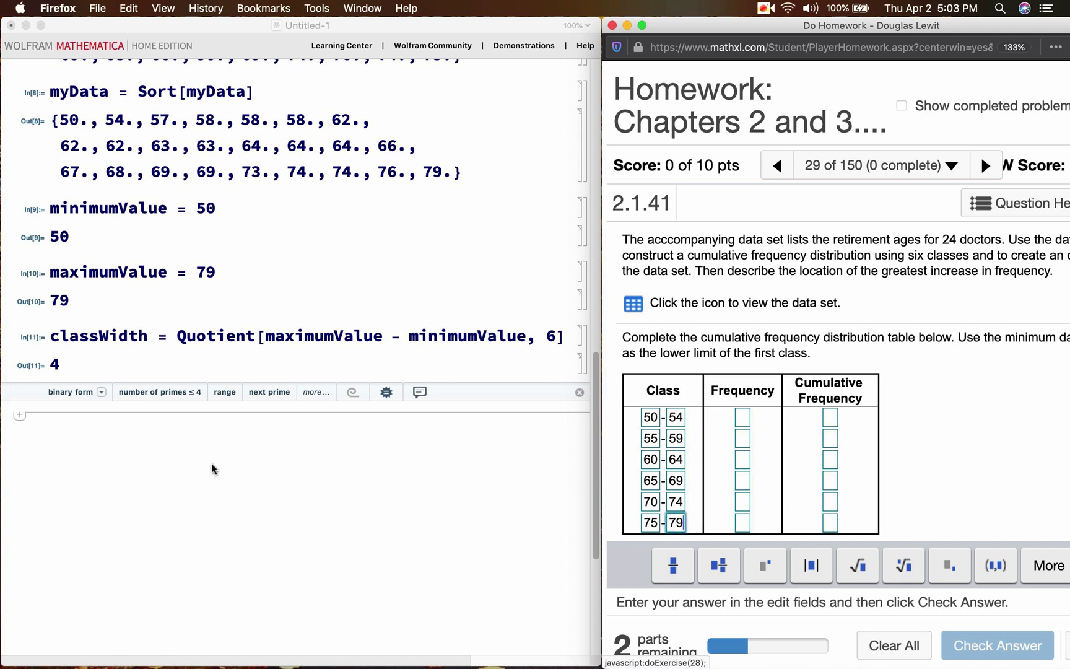
Count ages from 50 to 54 with Cases and Length, entering frequency 2 in MathXL.
{"action": "left_click", "coordinate": [108, 441]}
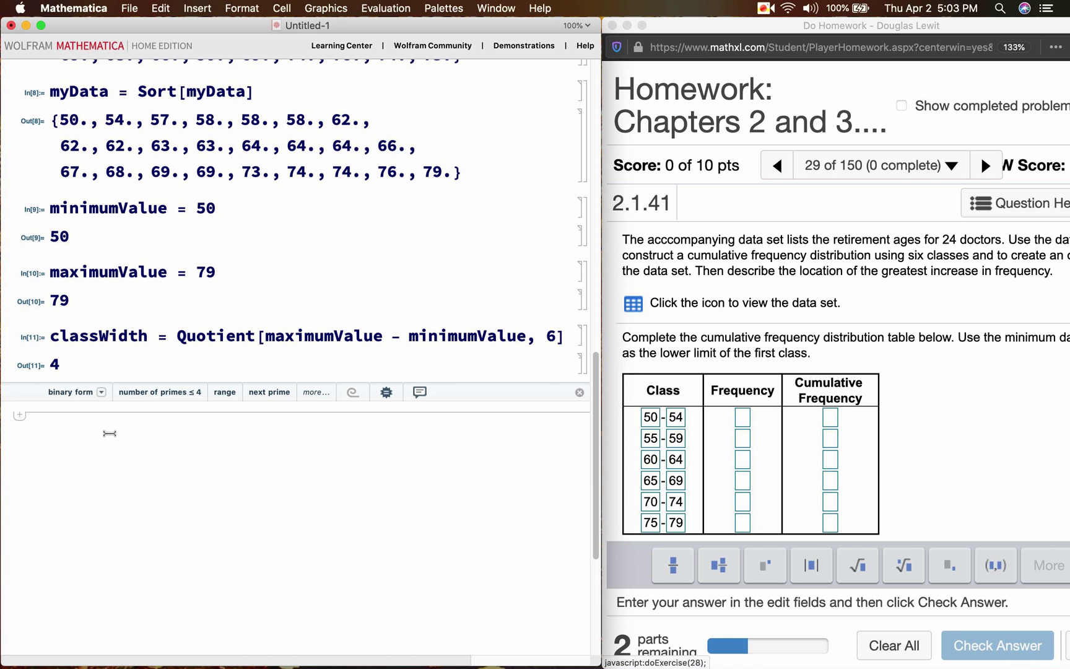
{"action": "left_click", "coordinate": [108, 432]}
{"action": "type", "text": "Case"}
{"action": "left_click", "coordinate": [108, 431]}
{"action": "type", "text": "[myData,"}
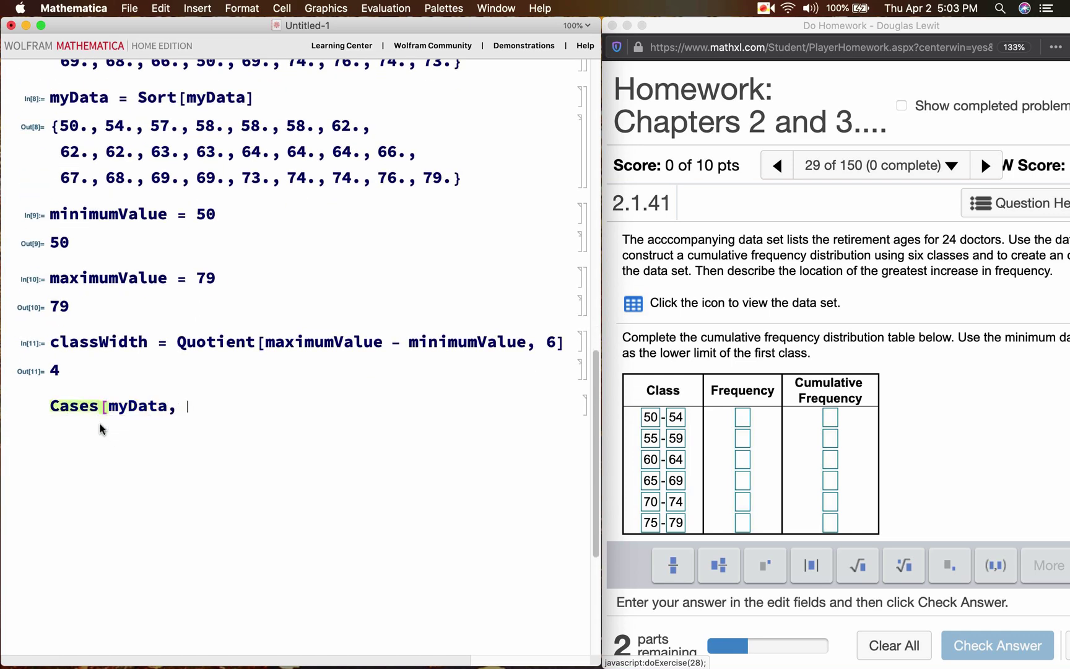
{"action": "type", "text": " num_"}
{"action": "key", "text": "BackSpace"}
{"action": "key", "text": "BackSpace"}
{"action": "key", "text": "BackSpace"}
{"action": "key", "text": "BackSpace"}
{"action": "type", "text": "x_"}
{"action": "type", "text": " /; "}
{"action": "type", "text": "x"}
{"action": "type", "text": " >= 50"}
{"action": "type", "text": " && x"}
{"action": "type", "text": " <= "}
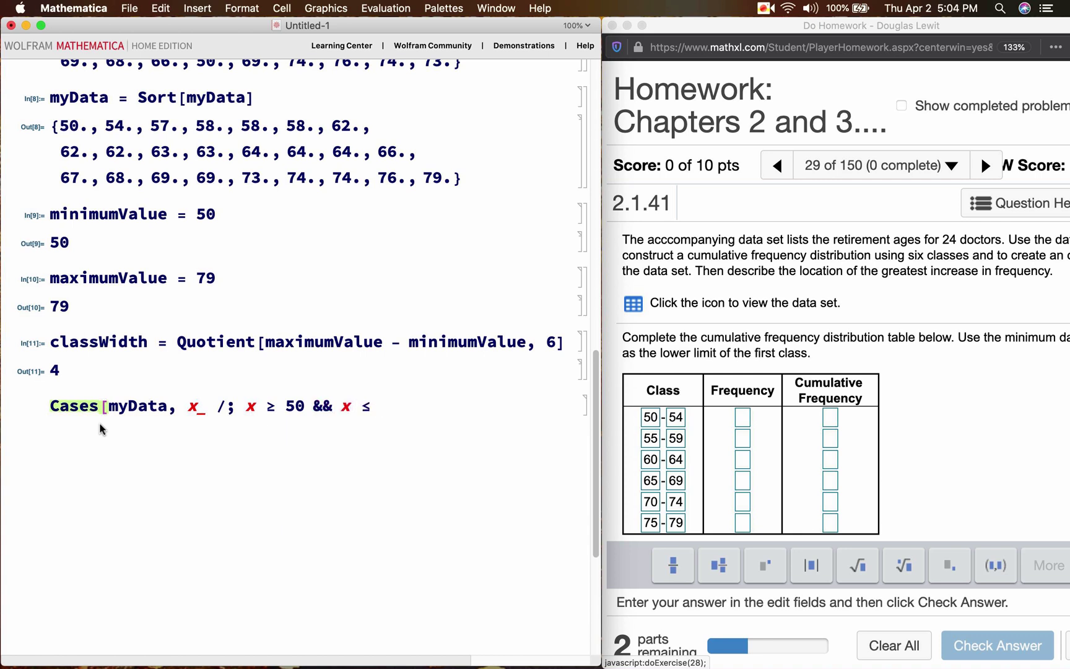
{"action": "type", "text": "54] // Length"}
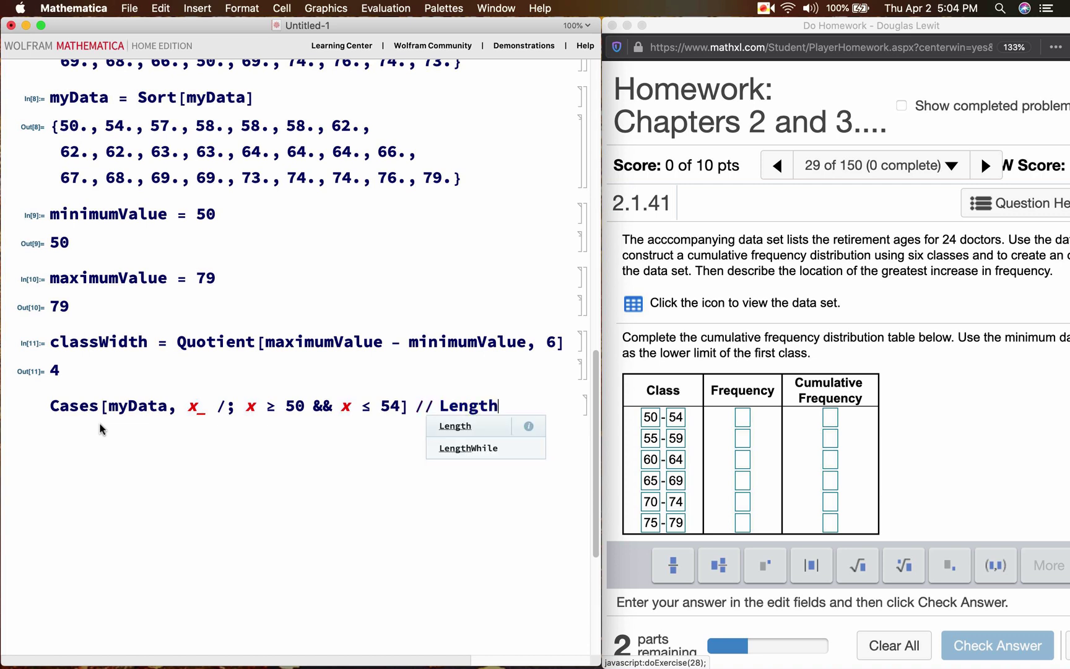
{"action": "key", "text": "shift+Return"}
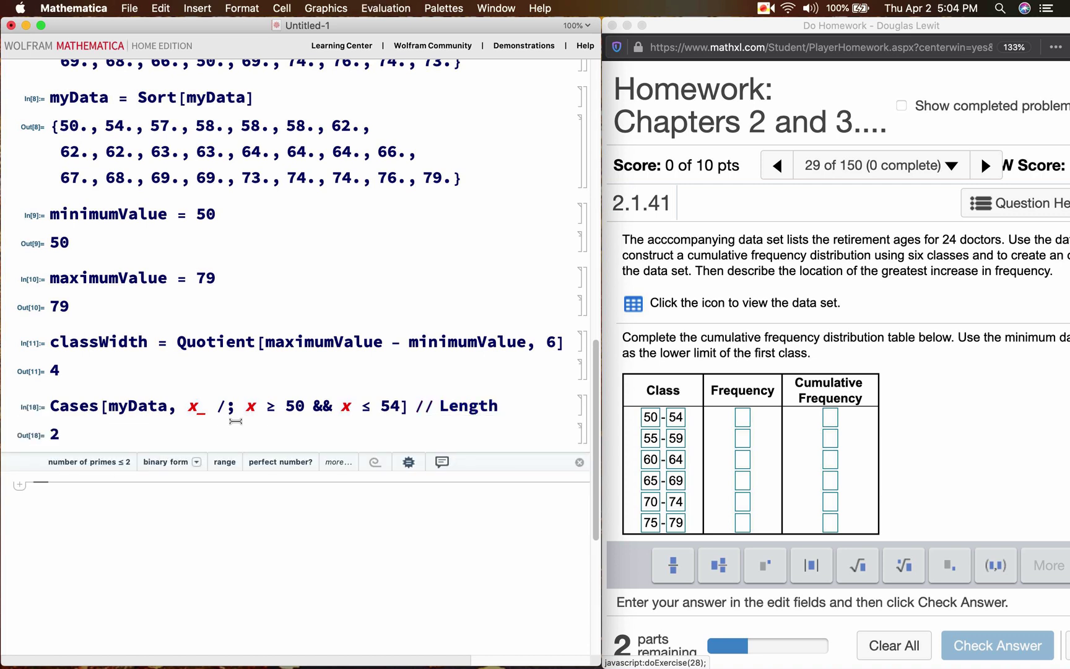
{"action": "left_click", "coordinate": [742, 417]}
{"action": "type", "text": "2"}
Count ages from 55 to 59 with Cases, entering frequency 4.
{"action": "left_click", "coordinate": [68, 510]}
{"action": "type", "text": "Cases[my"}
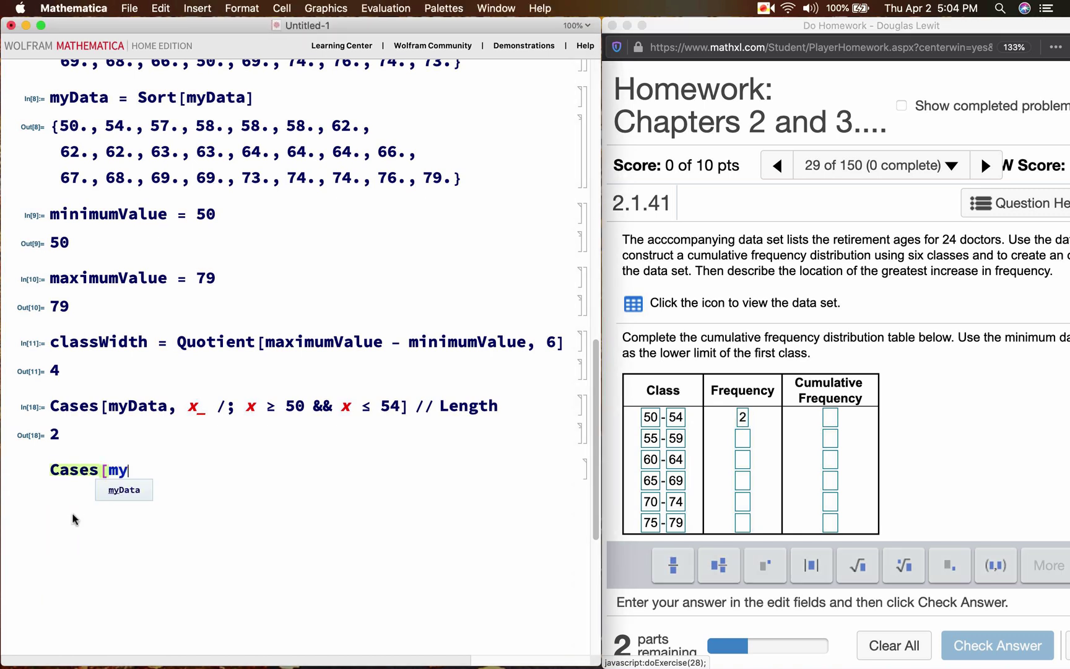
{"action": "type", "text": "Data, x_"}
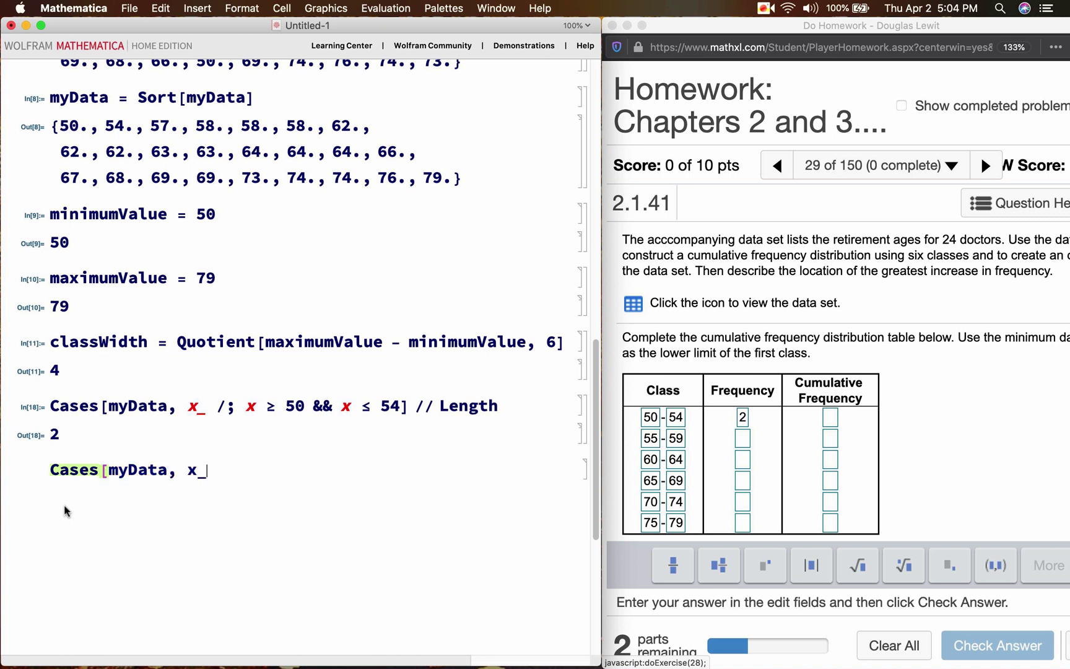
{"action": "type", "text": " /; x"}
{"action": "type", "text": " >= 55"}
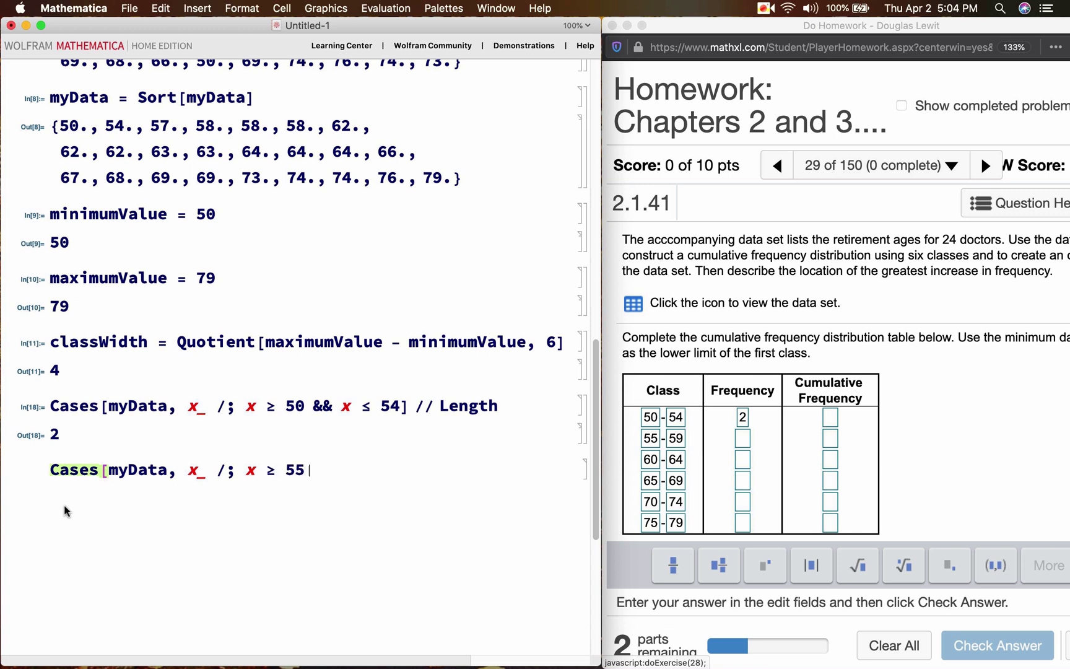
{"action": "type", "text": " && "}
{"action": "type", "text": "x"}
{"action": "type", "text": " <= "}
{"action": "type", "text": "5"}
{"action": "type", "text": "9"}
{"action": "type", "text": "] // Length"}
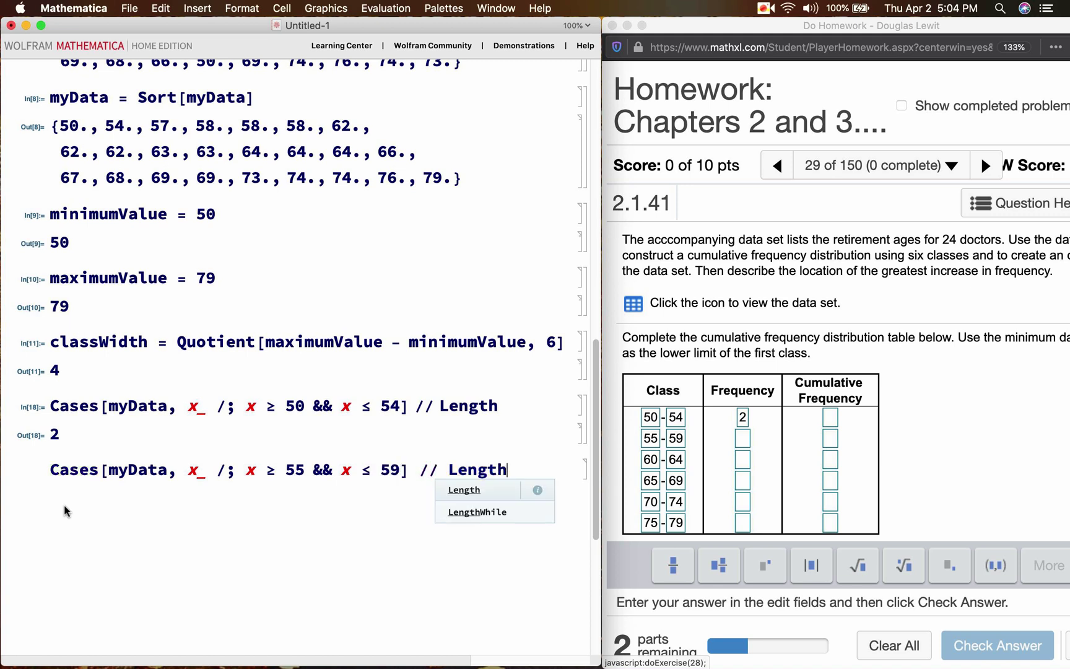
{"action": "key", "text": "shift+Return"}
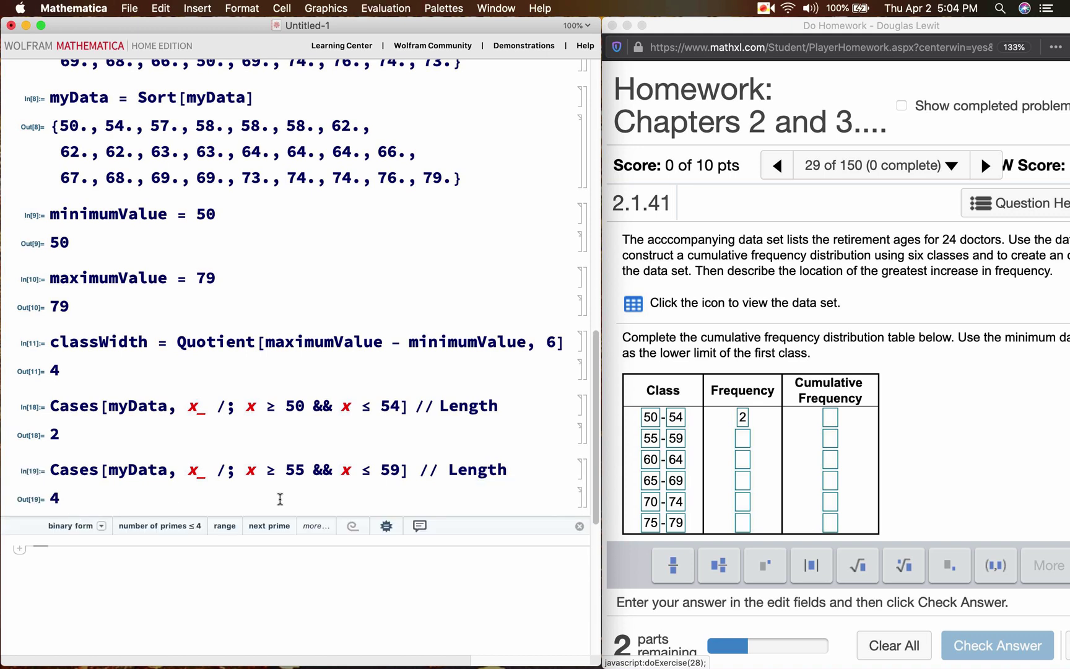
{"action": "left_click", "coordinate": [741, 439]}
{"action": "type", "text": "4"}
Count ages from 60 to 64 with Cases, entering frequency 8.
{"action": "left_click", "coordinate": [57, 571]}
{"action": "scroll", "coordinate": [57, 571], "scroll_direction": "down", "scroll_amount": 2}
{"action": "type", "text": "Cases["}
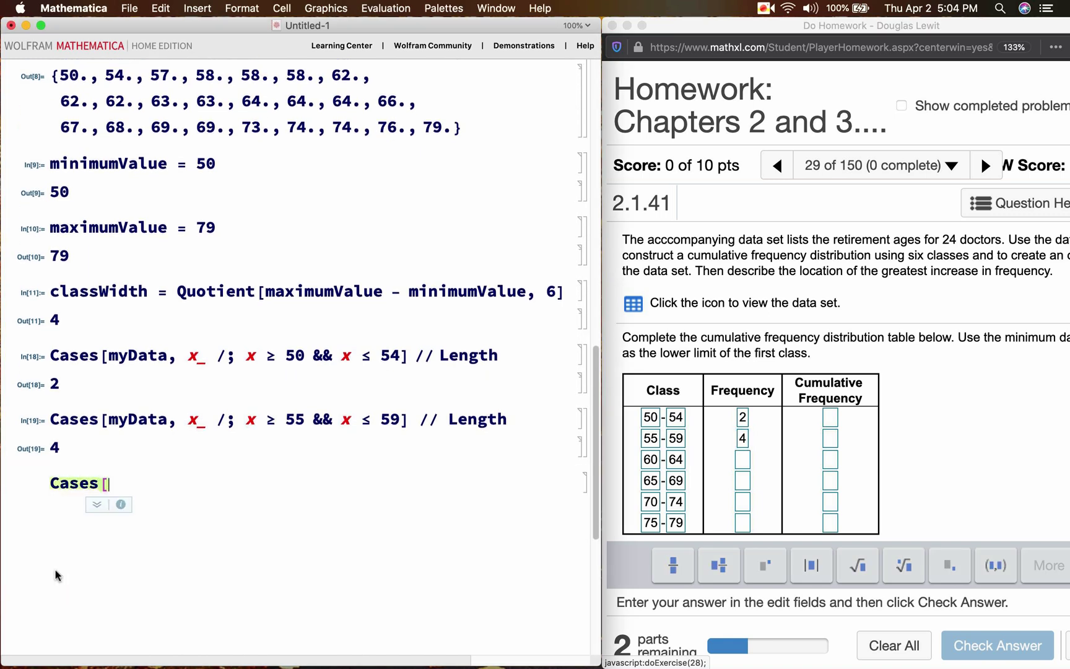
{"action": "type", "text": "myData, x_"}
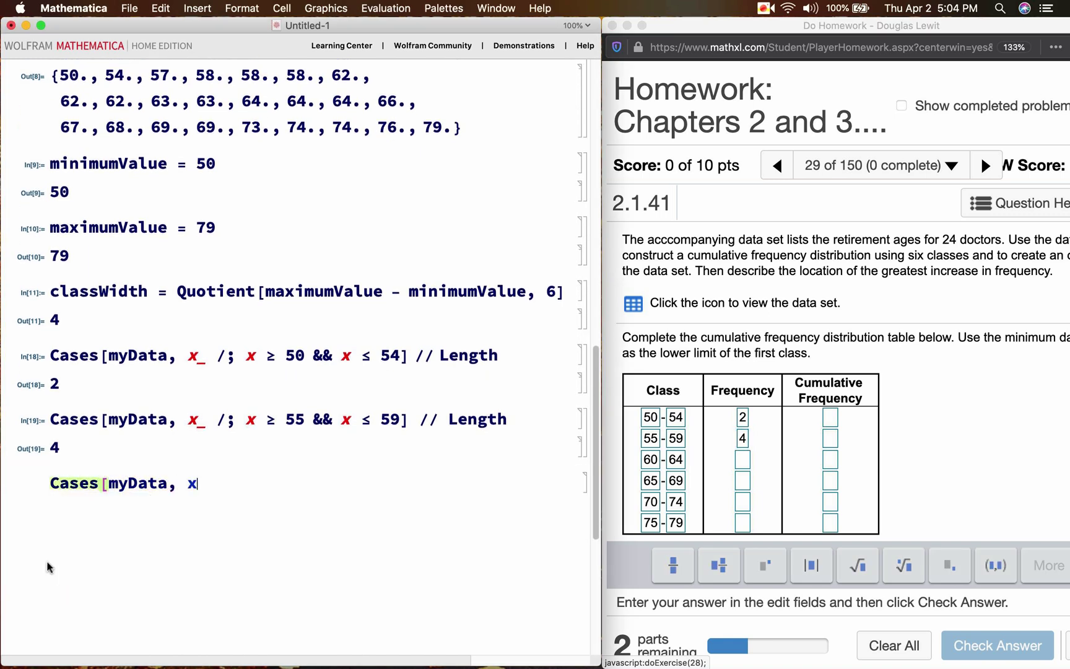
{"action": "key", "text": "BackSpace"}
{"action": "key", "text": "BackSpace"}
{"action": "type", "text": "y_"}
{"action": "type", "text": " /; y"}
{"action": "type", "text": " >="}
{"action": "type", "text": " 60"}
{"action": "type", "text": " && y <="}
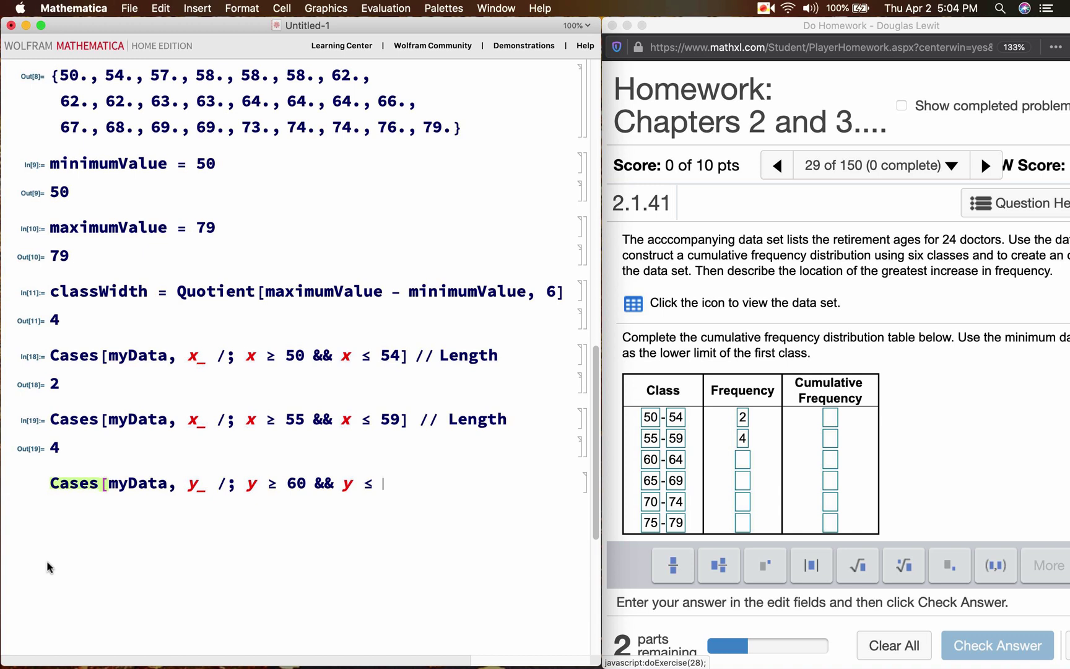
{"action": "type", "text": " 64] // "}
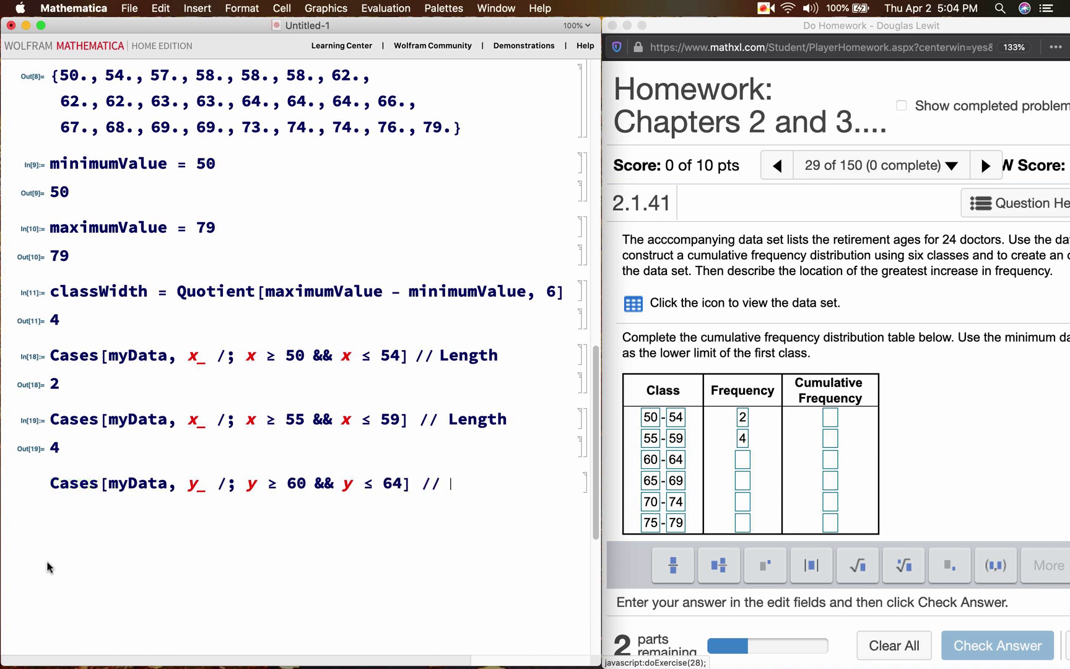
{"action": "type", "text": "Length"}
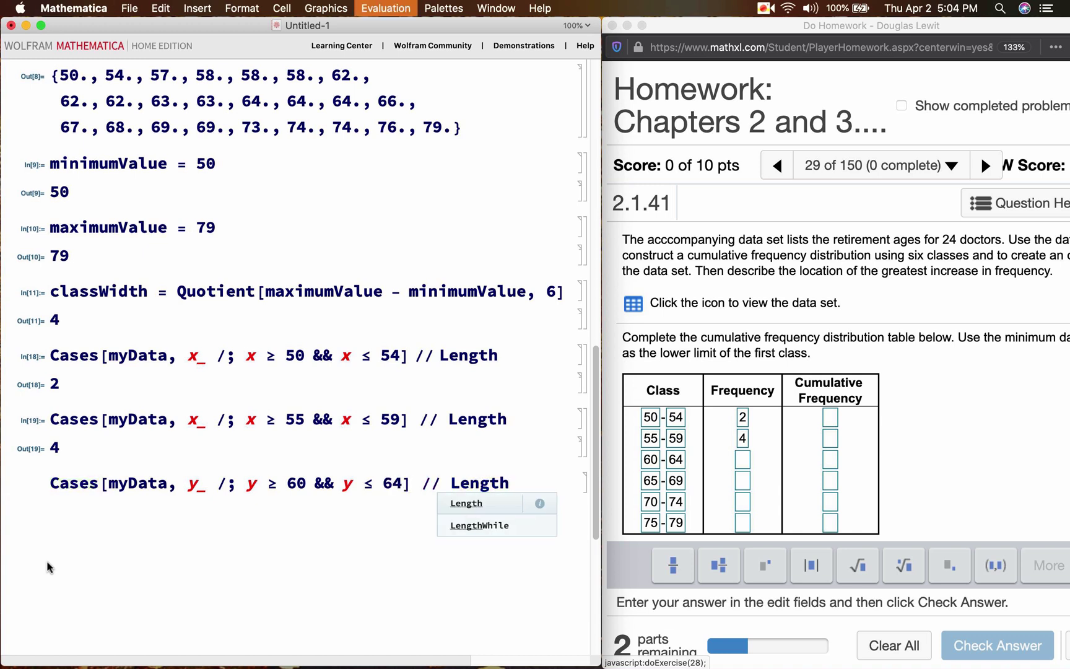
{"action": "key", "text": "shift+Return"}
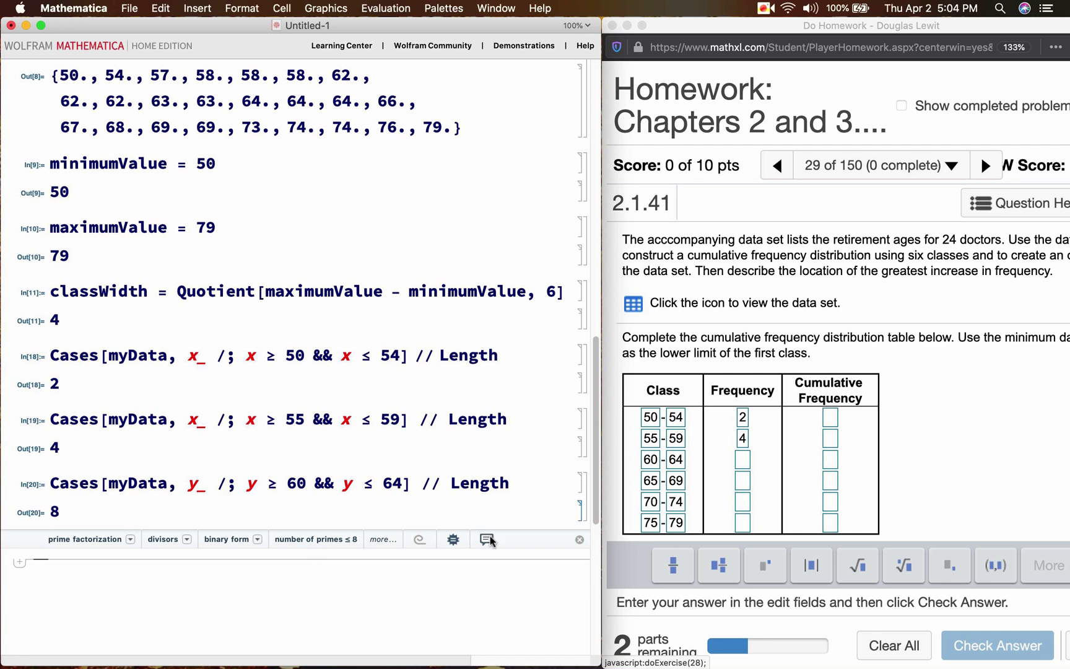
{"action": "left_click", "coordinate": [742, 459]}
{"action": "type", "text": "8"}
{"action": "scroll", "coordinate": [551, 468], "scroll_direction": "down", "scroll_amount": 5}
{"action": "left_click", "coordinate": [260, 478]}
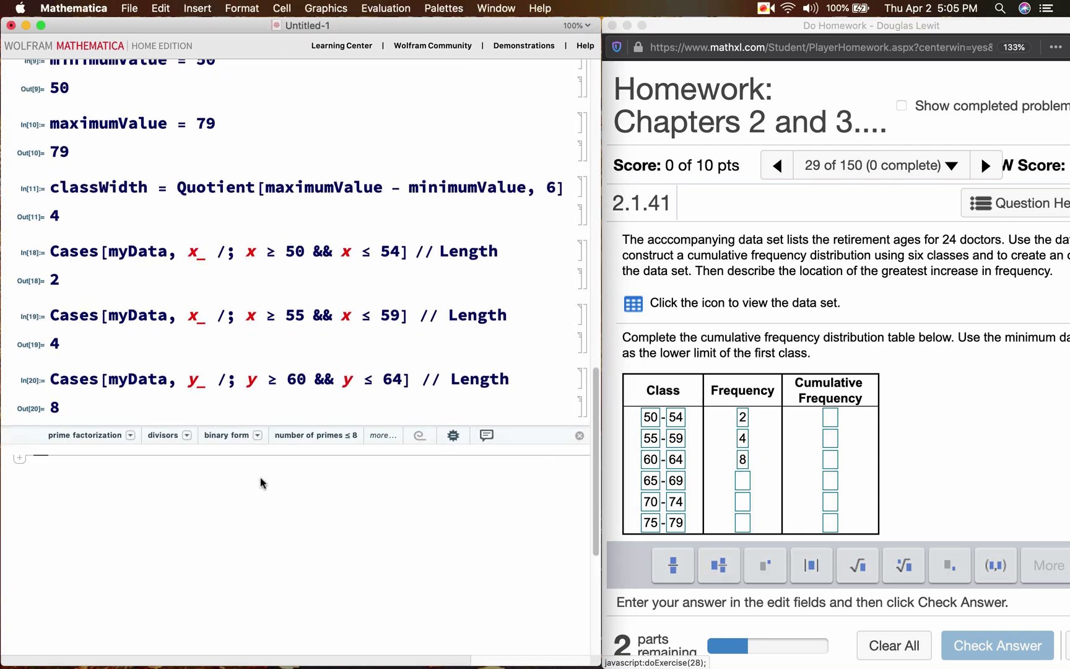
Count the 65–69 ages in Mathematica and enter 5 as that class's MathXL frequency.
{"action": "type", "text": "C"}
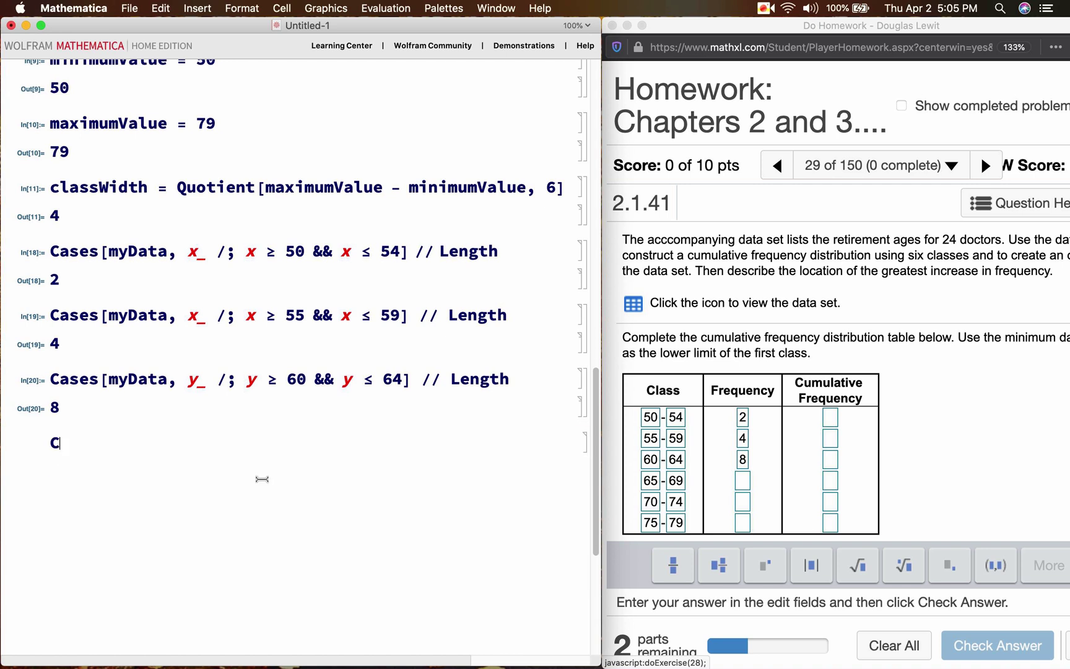
{"action": "type", "text": "ases[myData, z_ /; "}
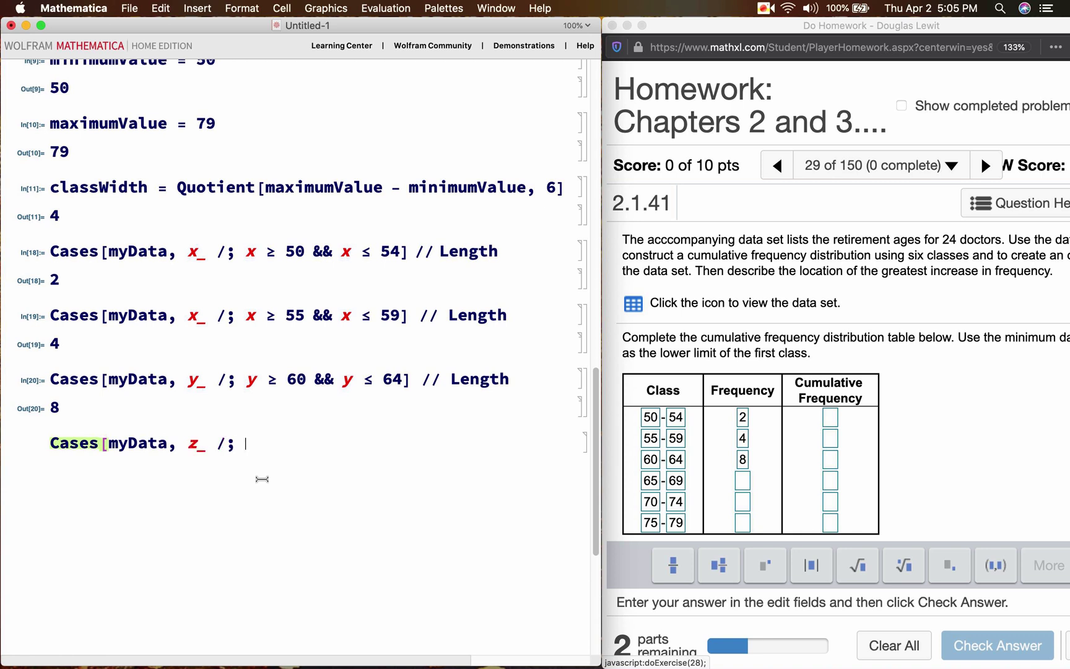
{"action": "type", "text": "z"}
{"action": "type", "text": " >"}
{"action": "type", "text": "= "}
{"action": "type", "text": "65 && z"}
{"action": "type", "text": " <= "}
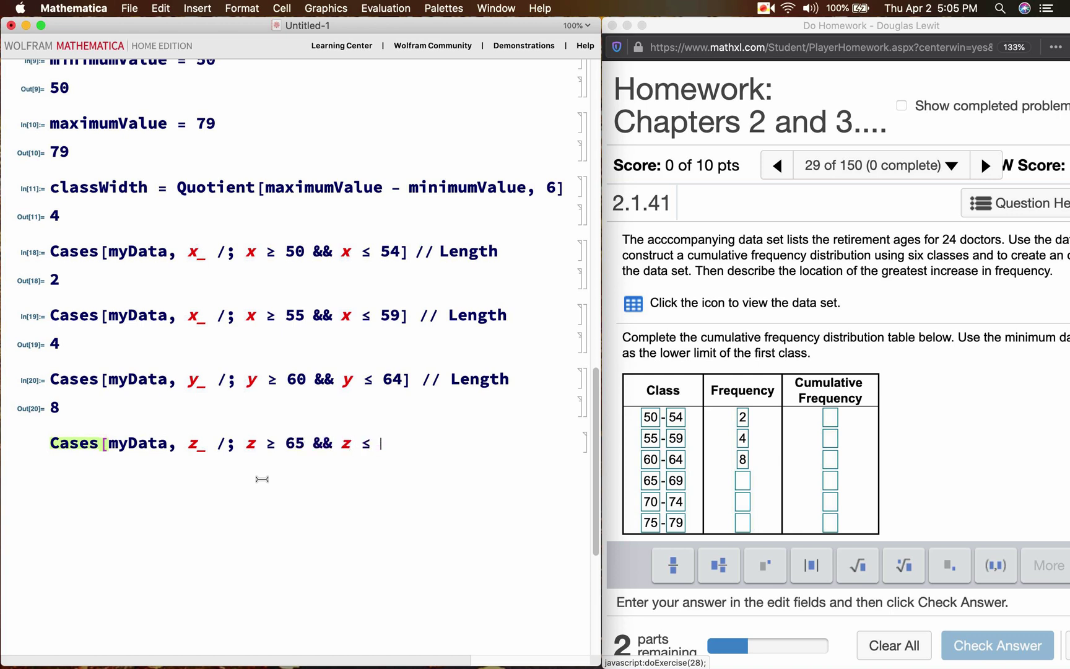
{"action": "type", "text": "69] // Length"}
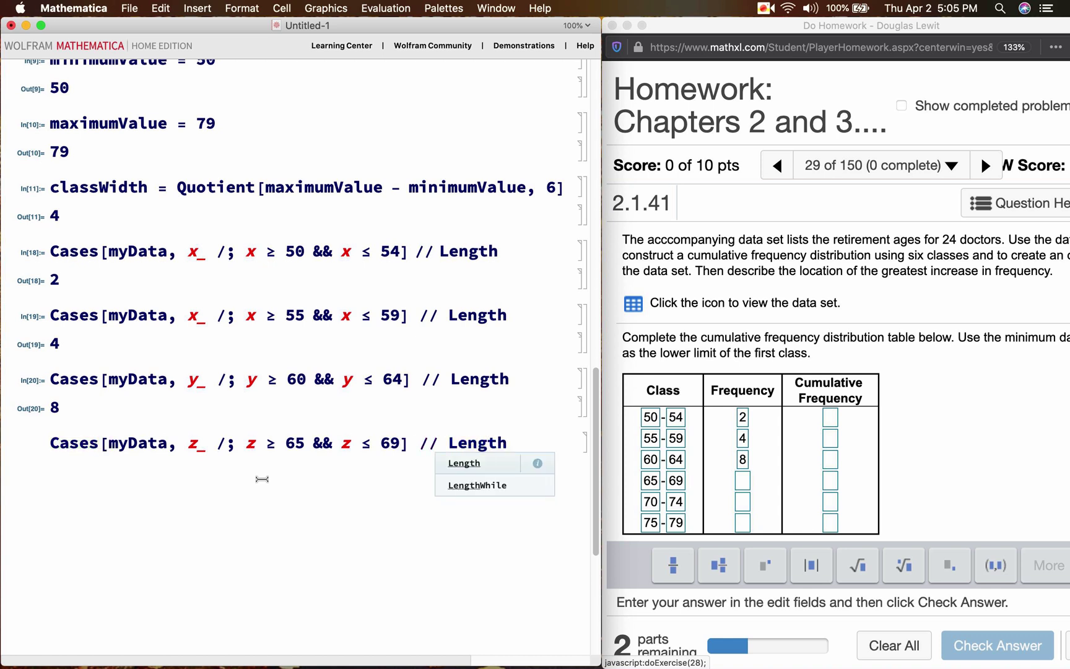
{"action": "key", "text": "shift+Return"}
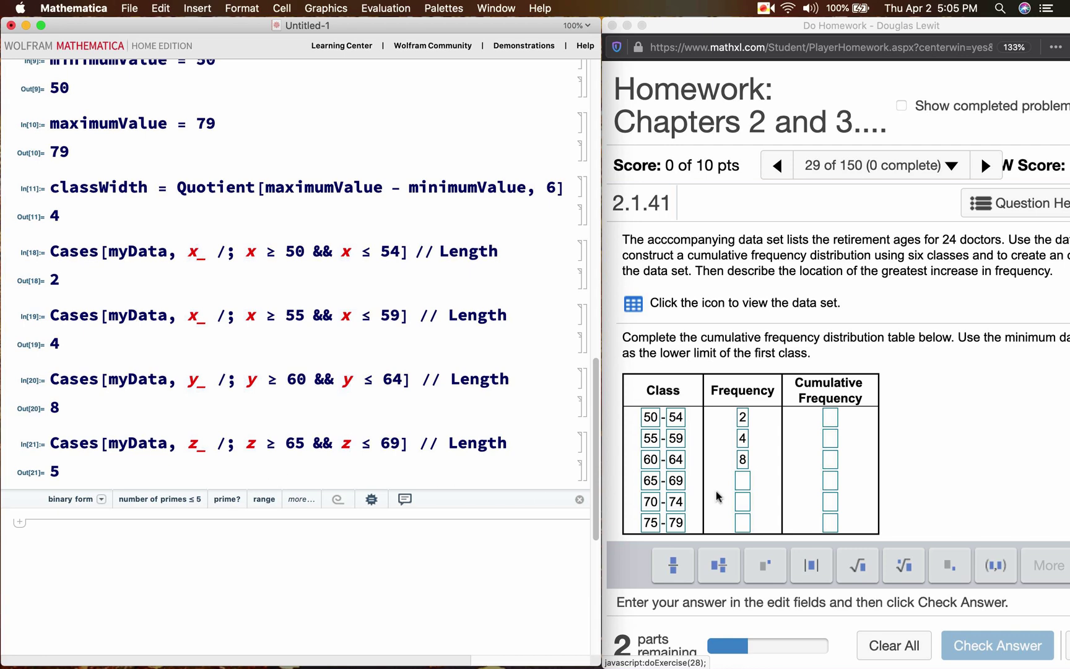
{"action": "left_click", "coordinate": [746, 485]}
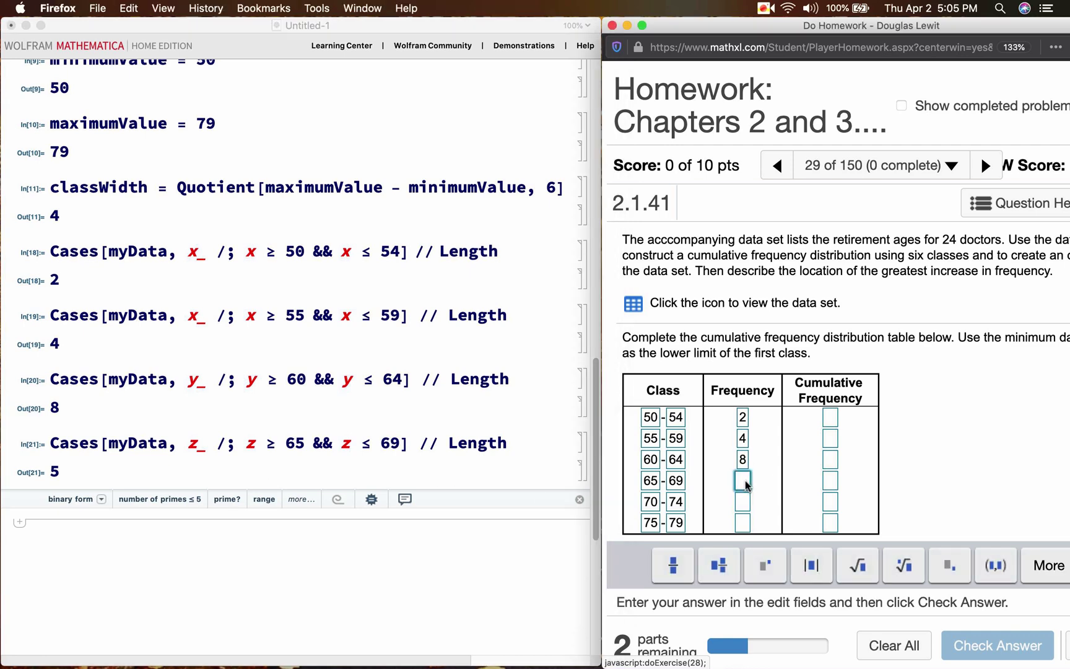
{"action": "type", "text": "5"}
Count the 70–74 ages with Cases[myData, a_ /; a >= 70 && a <= 74] // Length and enter 3 in MathXL.
{"action": "scroll", "coordinate": [465, 454], "scroll_direction": "down", "scroll_amount": 3}
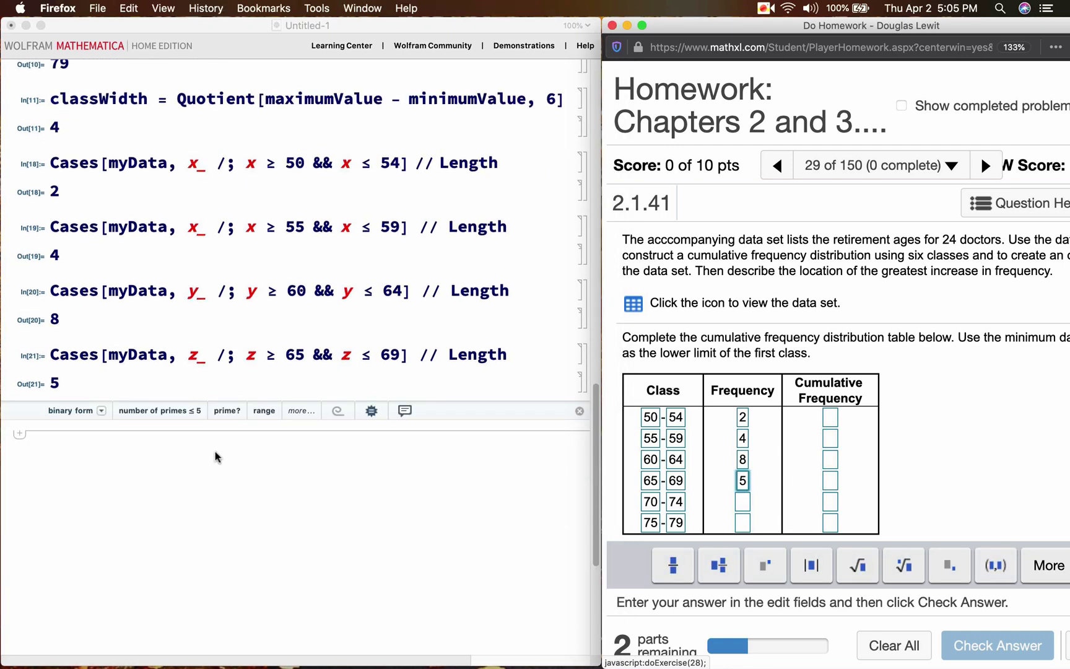
{"action": "left_click", "coordinate": [94, 457]}
{"action": "type", "text": "Case"}
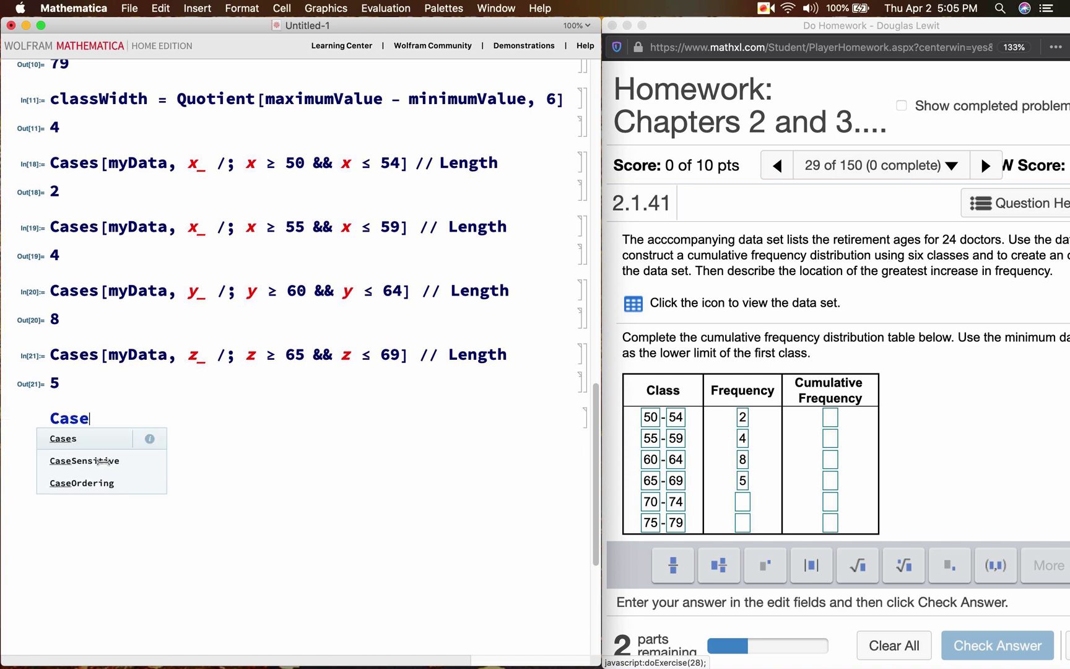
{"action": "type", "text": "s[myData, "}
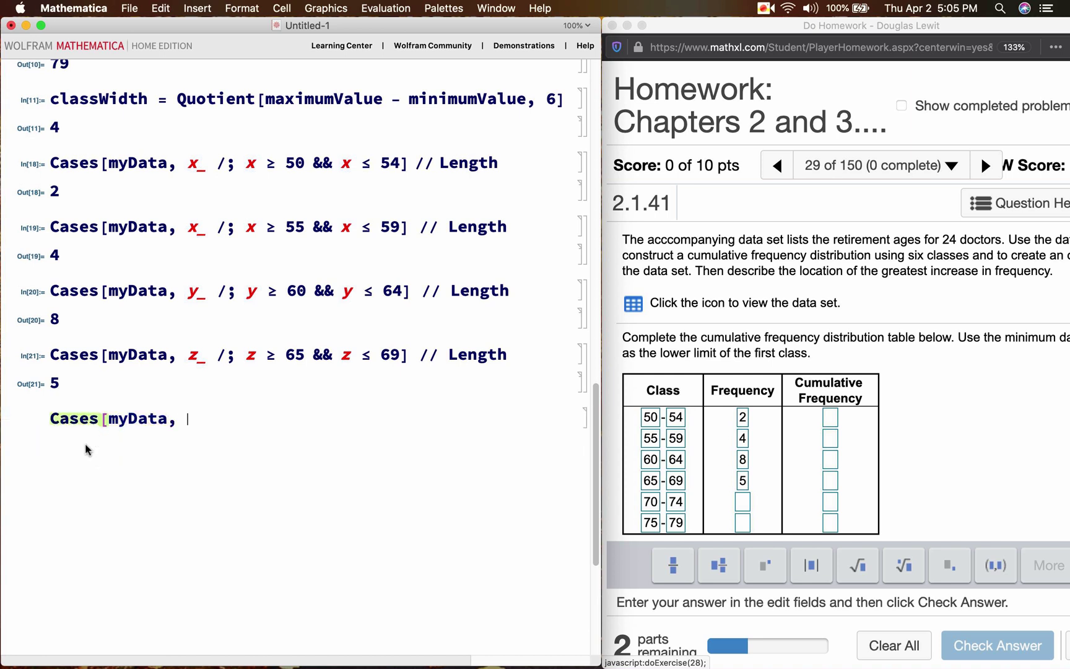
{"action": "type", "text": "a_ /; z"}
{"action": "key", "text": "BackSpace"}
{"action": "type", "text": "a >="}
{"action": "type", "text": " 70"}
{"action": "type", "text": " && a <="}
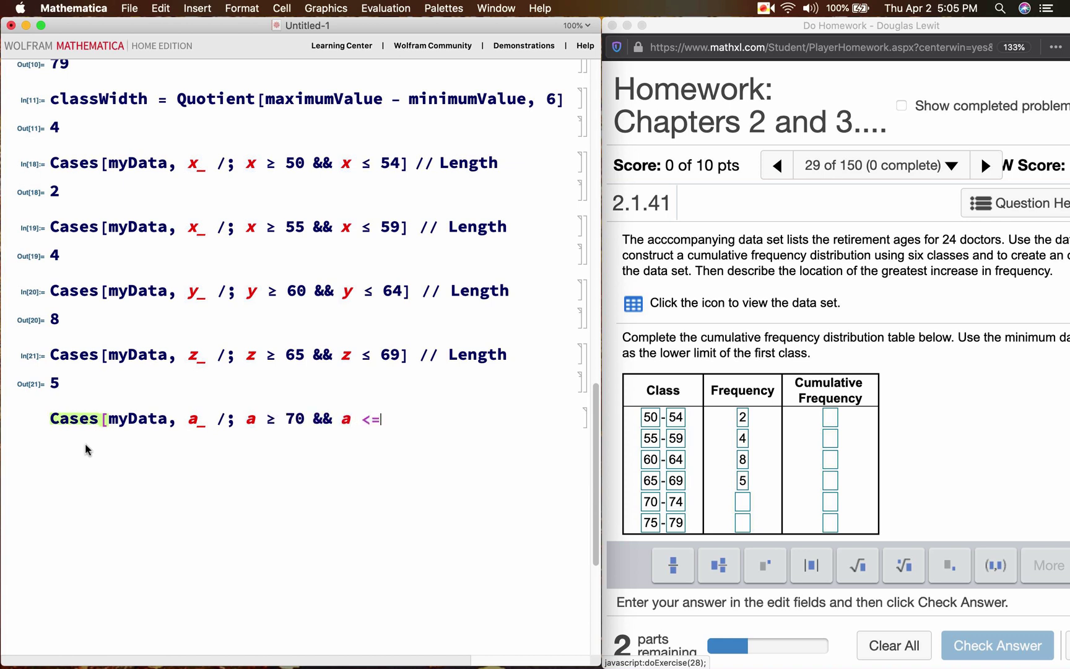
{"action": "type", "text": " 74] // Length"}
{"action": "key", "text": "shift+Return"}
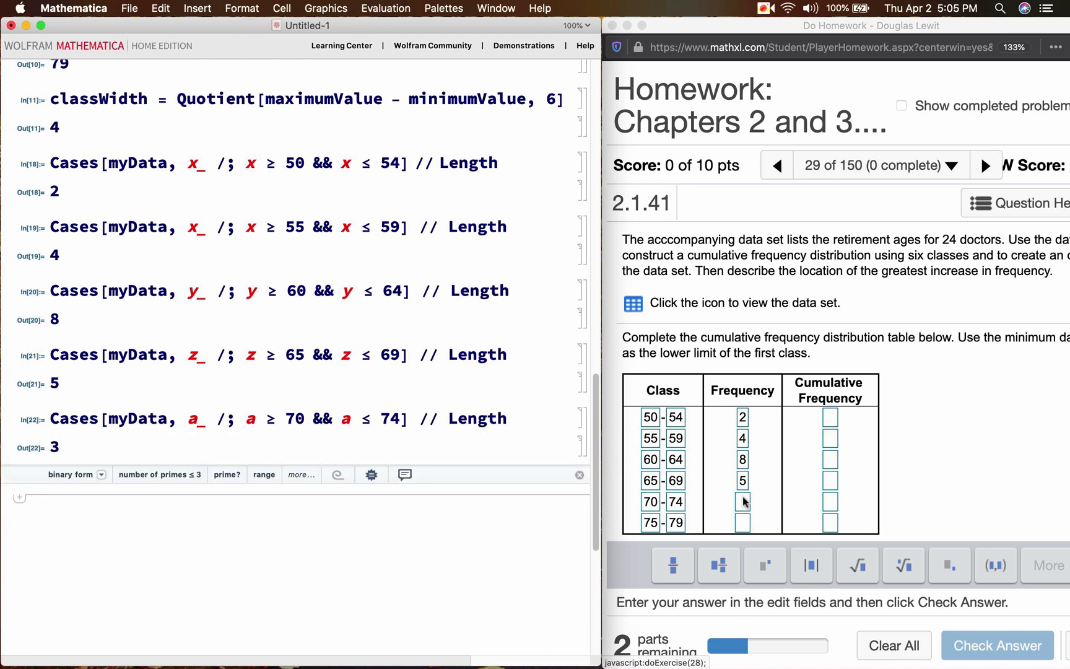
{"action": "left_click", "coordinate": [742, 501]}
{"action": "type", "text": "3"}
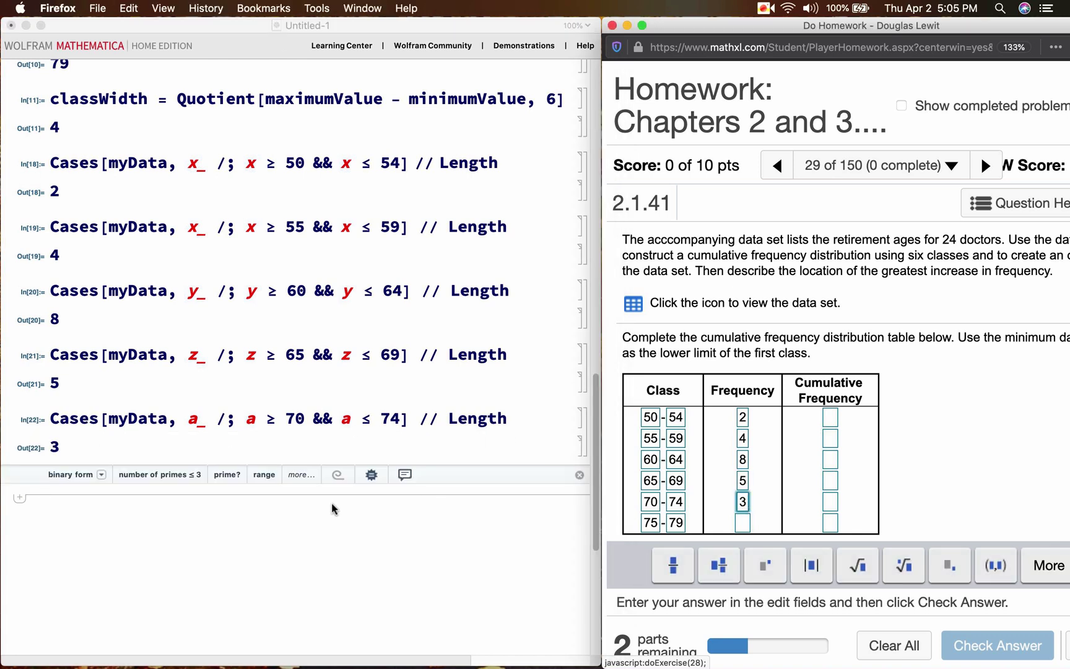
Evaluate Cases[myData, x_ /; x >= 75 && x <= 79] // Length to count the 75–79 ages.
{"action": "scroll", "coordinate": [332, 509], "scroll_direction": "down", "scroll_amount": 1}
{"action": "left_click", "coordinate": [185, 492]}
{"action": "type", "text": "Cases[myData,"}
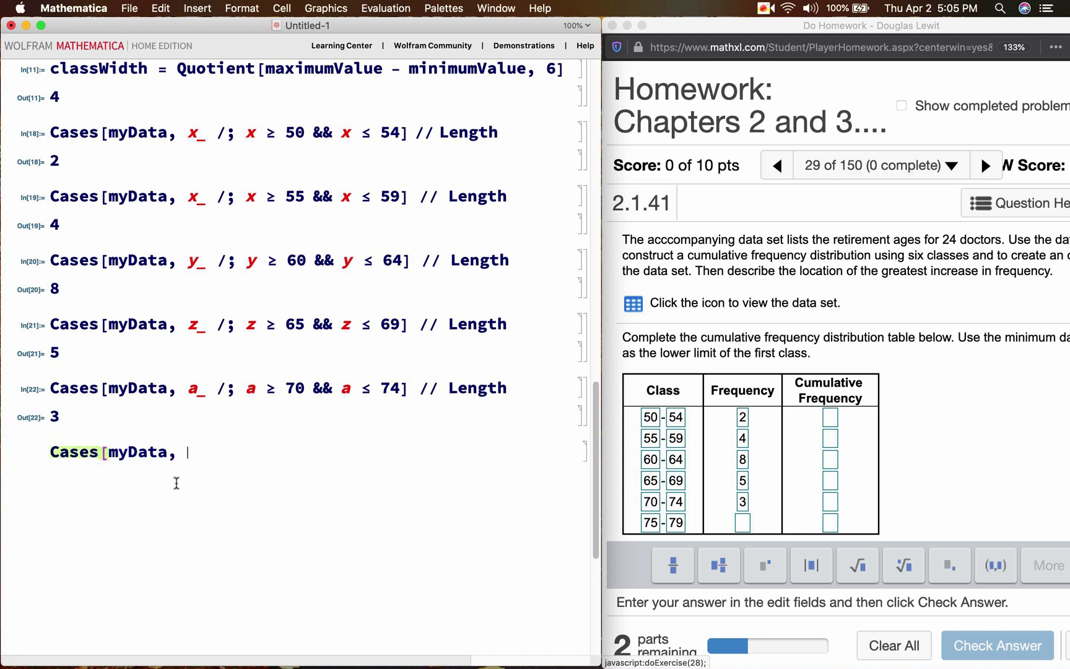
{"action": "type", "text": "x_ /; "}
{"action": "type", "text": "x >= "}
{"action": "type", "text": "75 && x"}
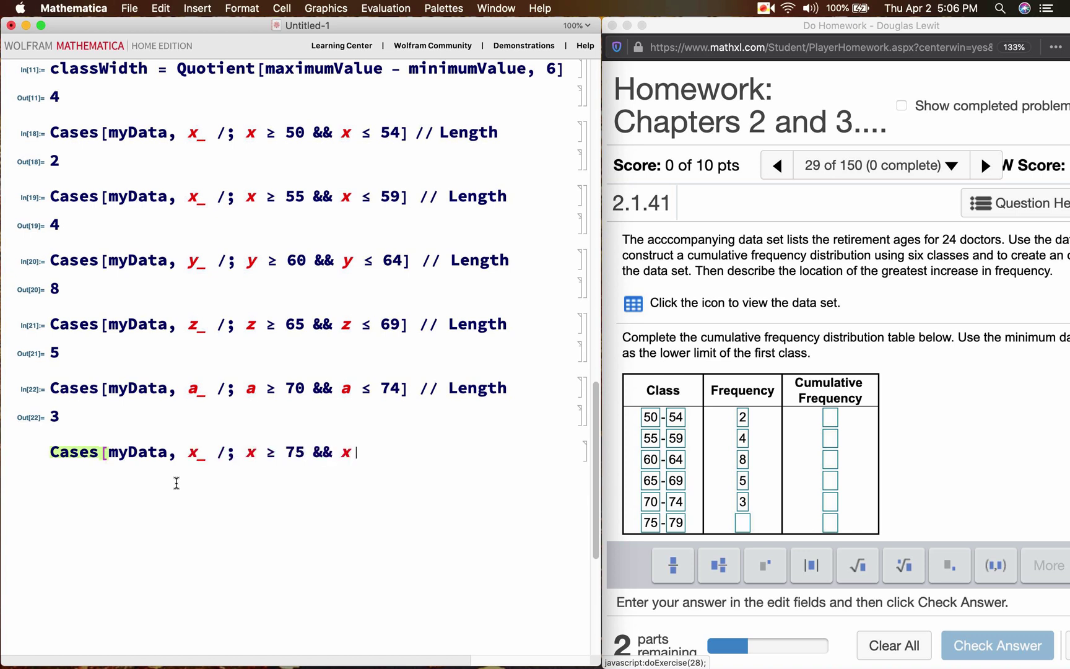
{"action": "type", "text": " <= "}
{"action": "type", "text": "79"}
{"action": "type", "text": "] // Length"}
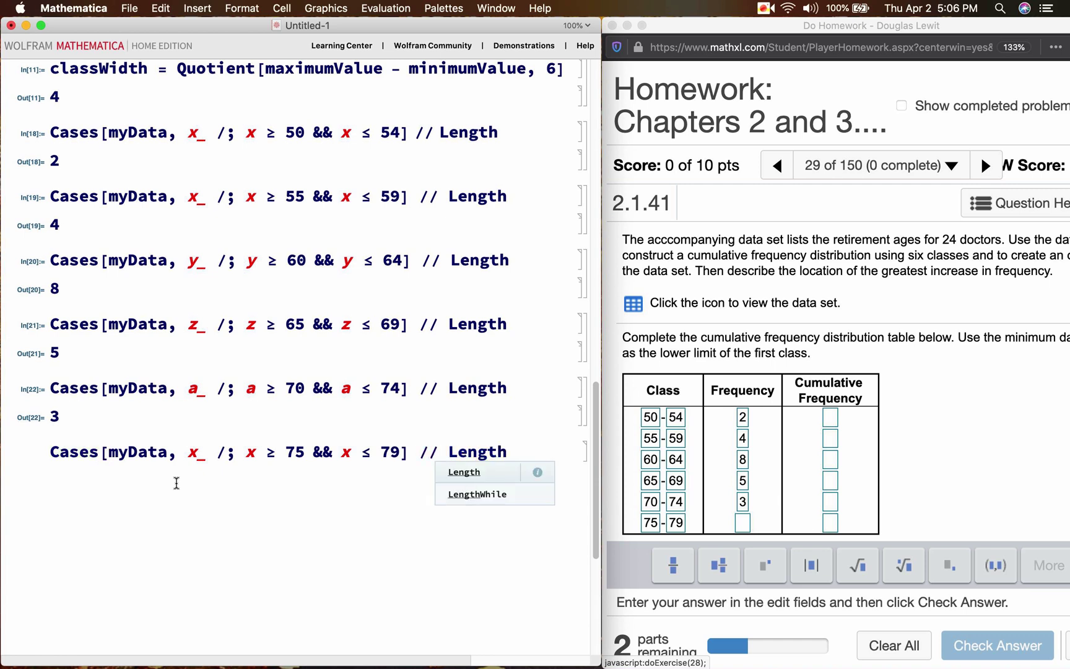
{"action": "key", "text": "shift+Return"}
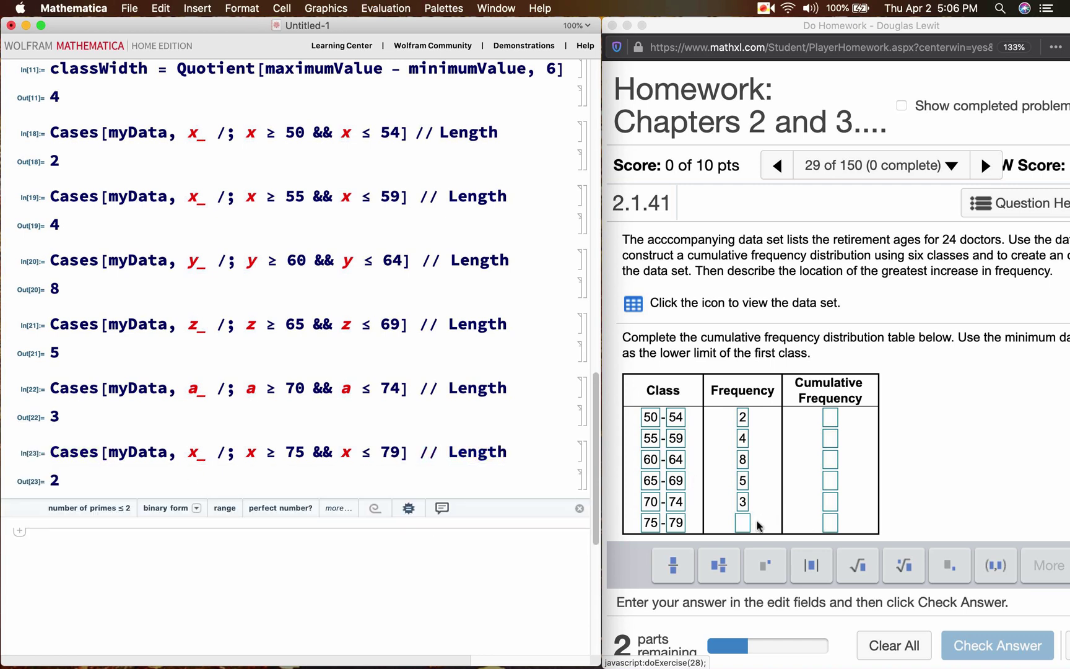
Enter 2 as the 75–79 frequency, then cumulative frequencies 2 and 6 for 50–54 and 55–59.
{"action": "left_click", "coordinate": [745, 523]}
{"action": "type", "text": "2"}
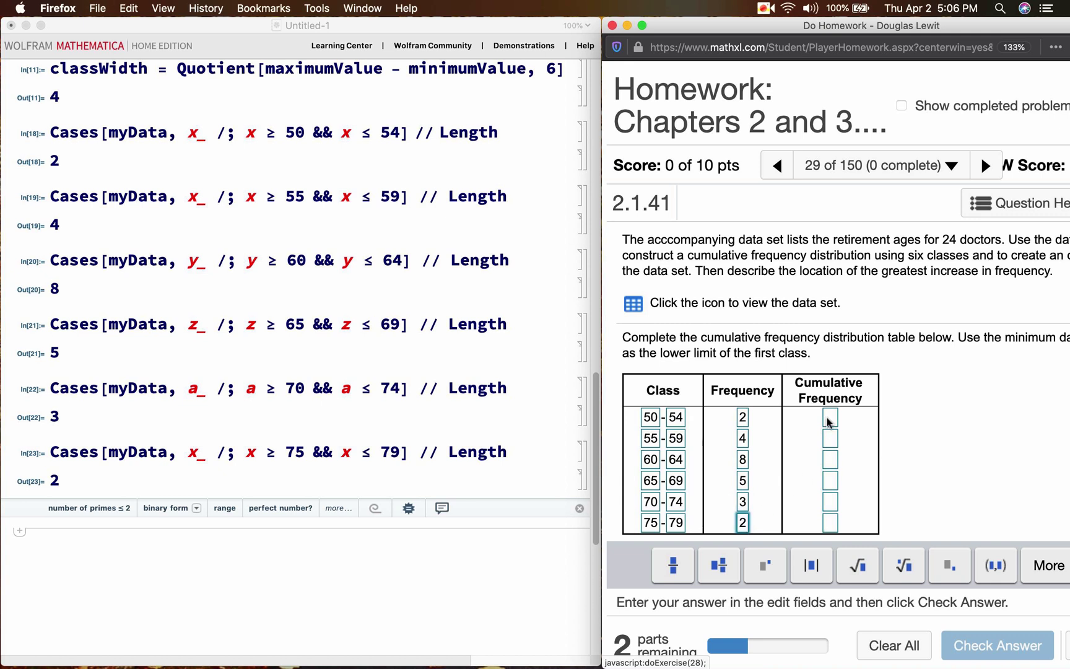
{"action": "left_click", "coordinate": [830, 420]}
{"action": "type", "text": "2"}
{"action": "left_click", "coordinate": [829, 440]}
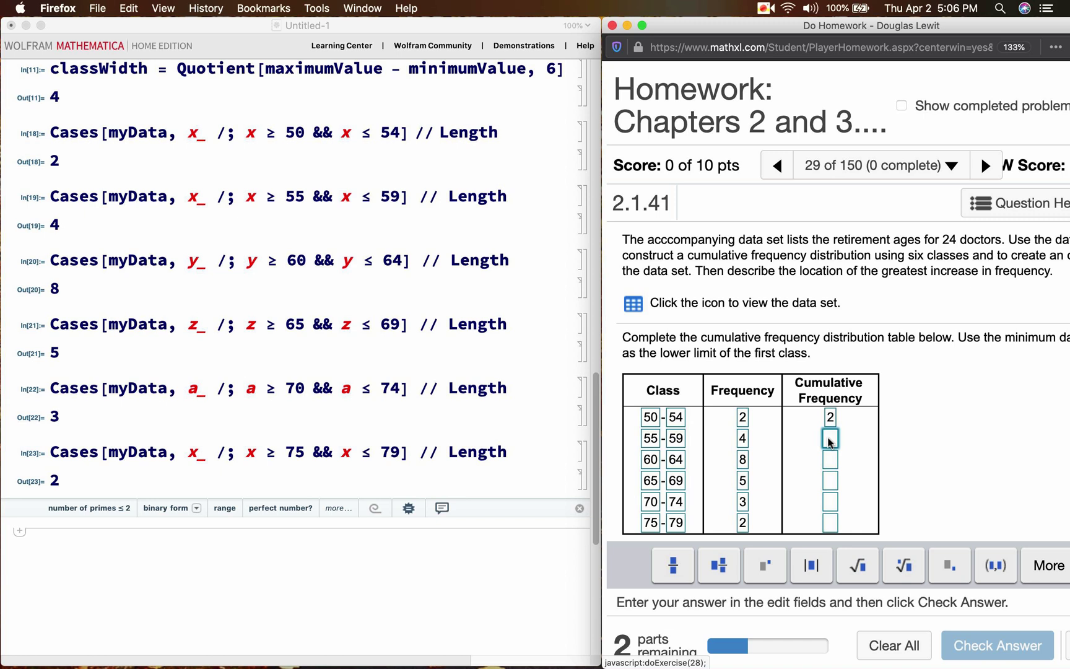
{"action": "type", "text": "6"}
Fill in cumulative frequencies 14, 19 and 22 for the 60–64, 65–69 and 70–74 classes.
{"action": "left_click", "coordinate": [831, 460]}
{"action": "type", "text": "14"}
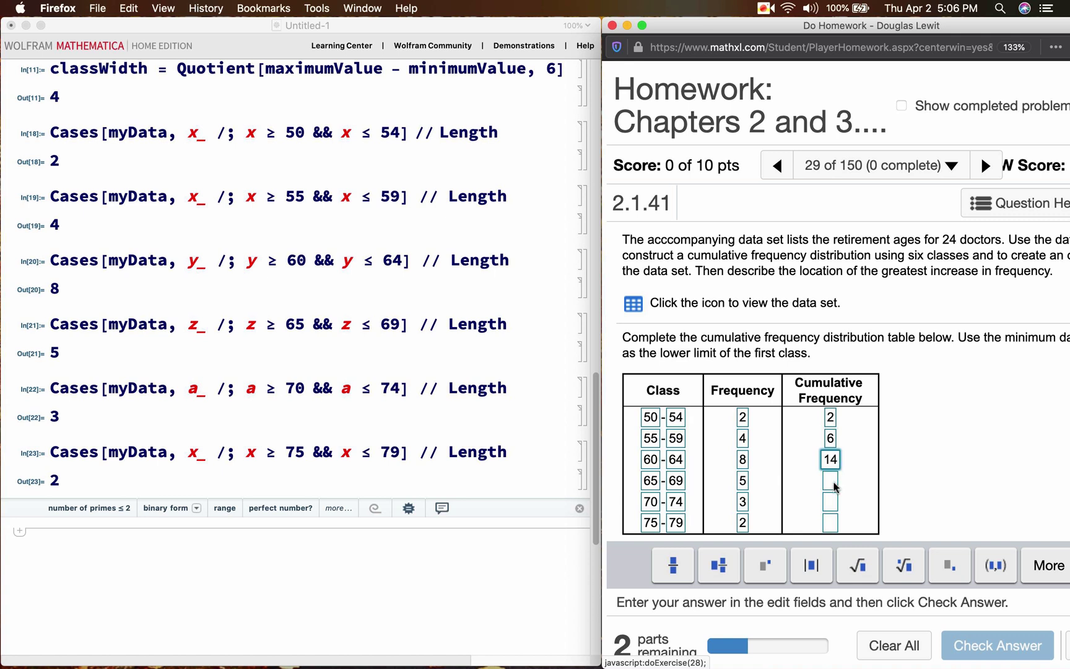
{"action": "left_click", "coordinate": [834, 483]}
{"action": "type", "text": "19"}
{"action": "left_click", "coordinate": [831, 502]}
{"action": "type", "text": "22"}
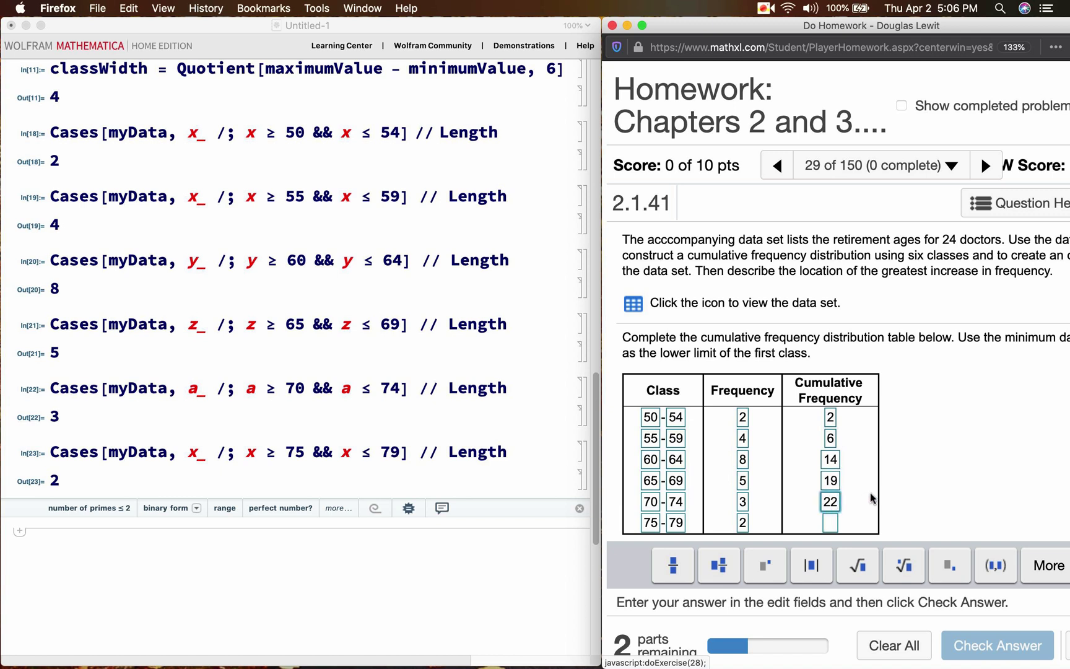
{"action": "left_click", "coordinate": [833, 523]}
Enter 24 as the 75–79 cumulative frequency and verify Length[myData] returns 24.
{"action": "type", "text": "24"}
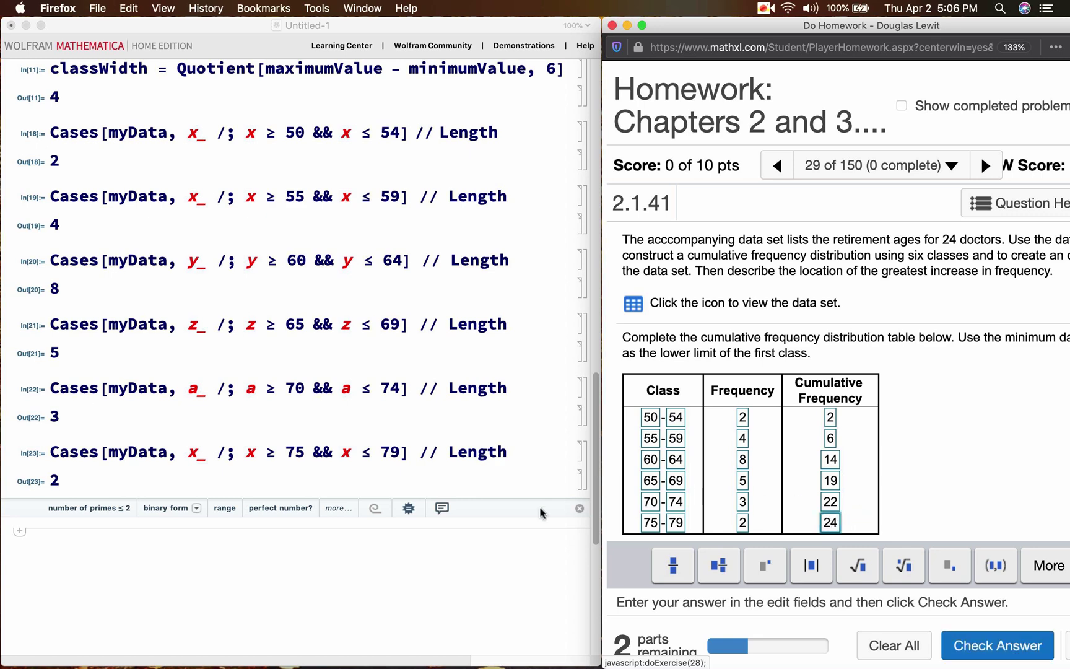
{"action": "left_click", "coordinate": [333, 556]}
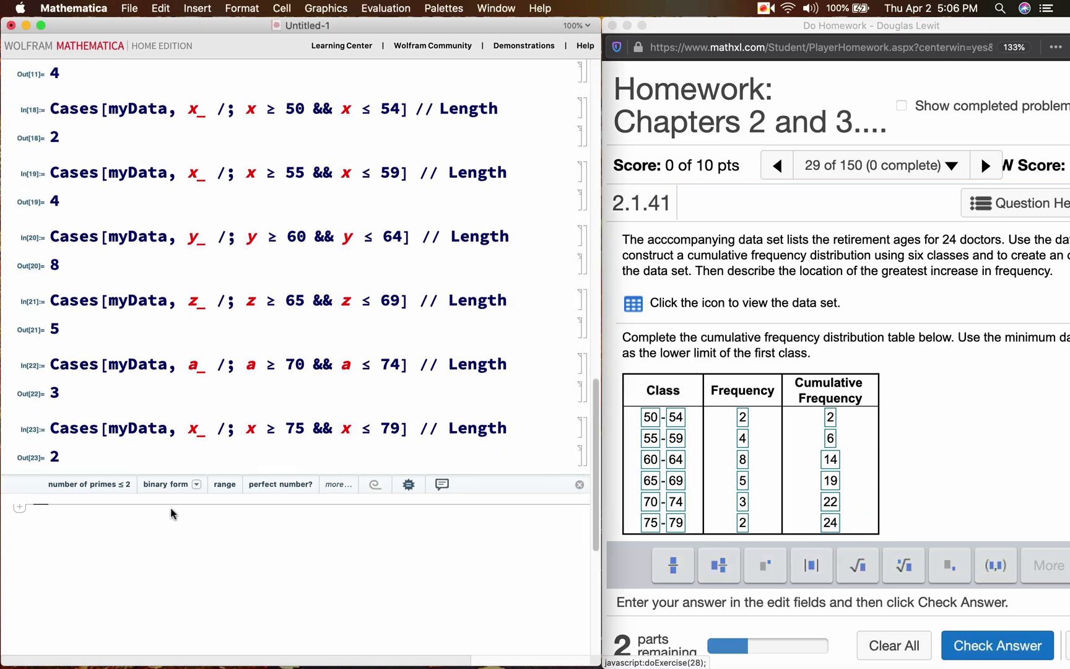
{"action": "type", "text": "Leng"}
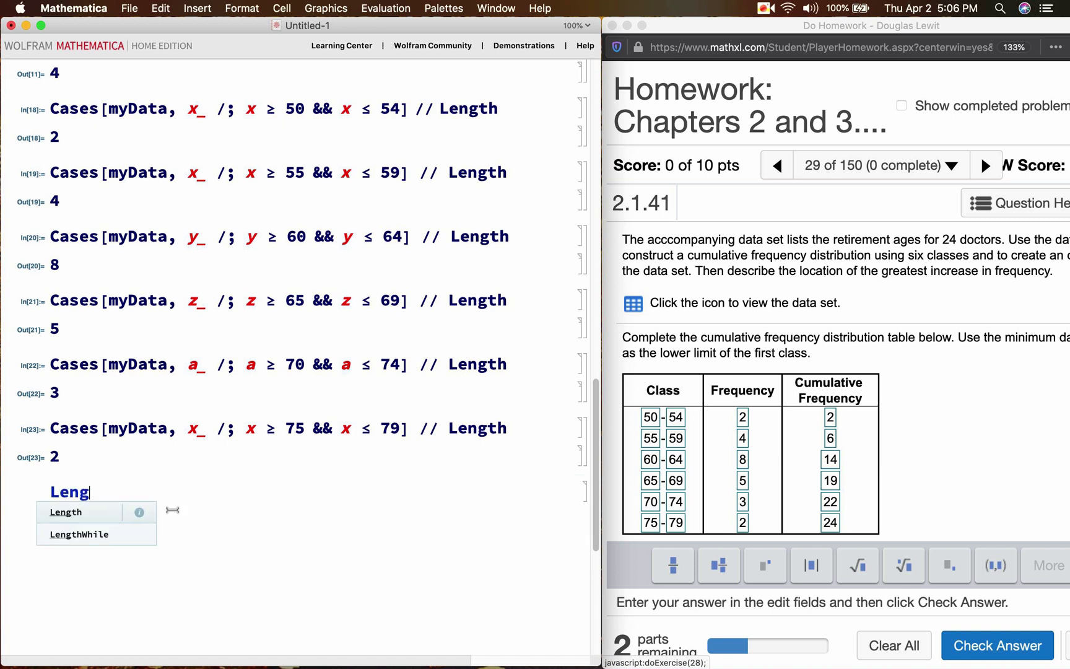
{"action": "type", "text": "th[myData]"}
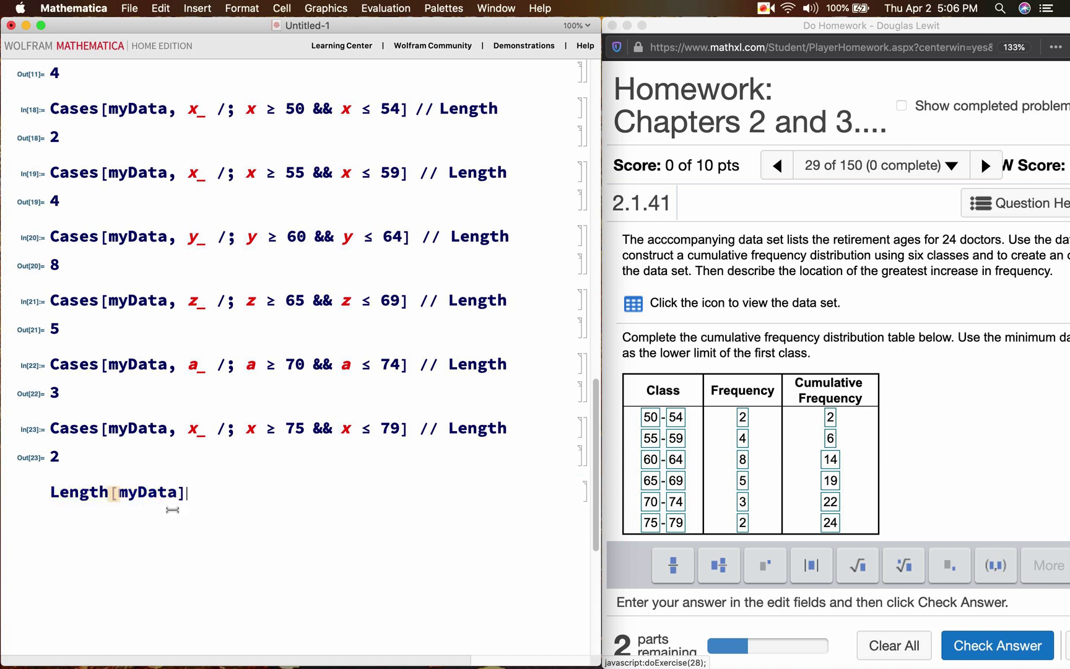
{"action": "key", "text": "shift+Return"}
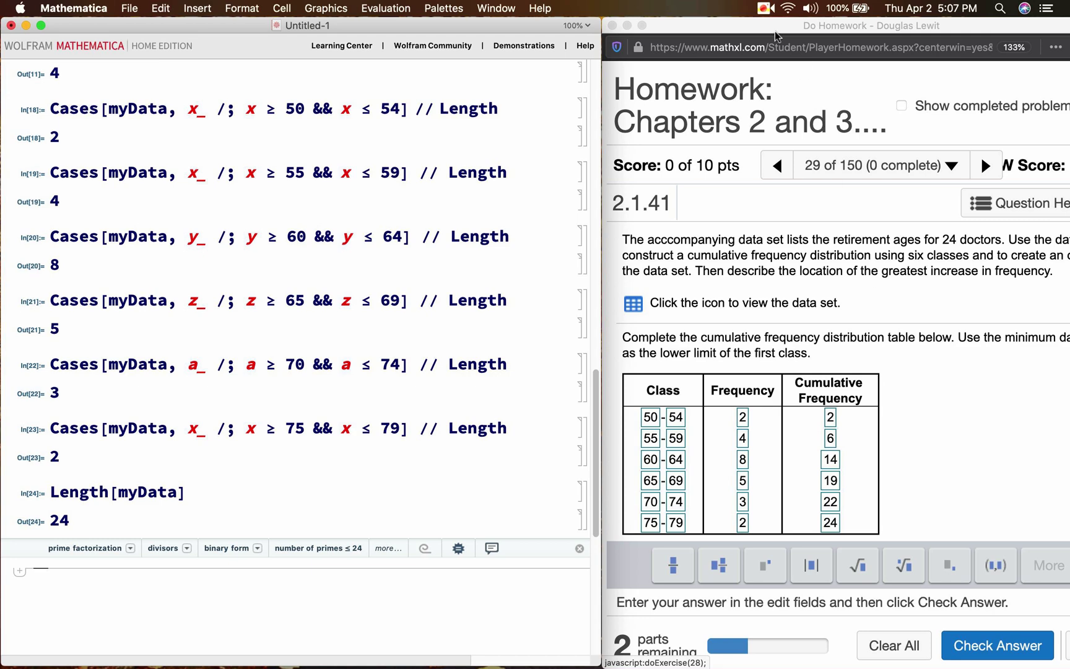
Check the completed cumulative frequency table and dismiss the Nice work! popup to reach the ogive question.
{"action": "left_click_drag", "start_coordinate": [748, 21], "coordinate": [660, 20]}
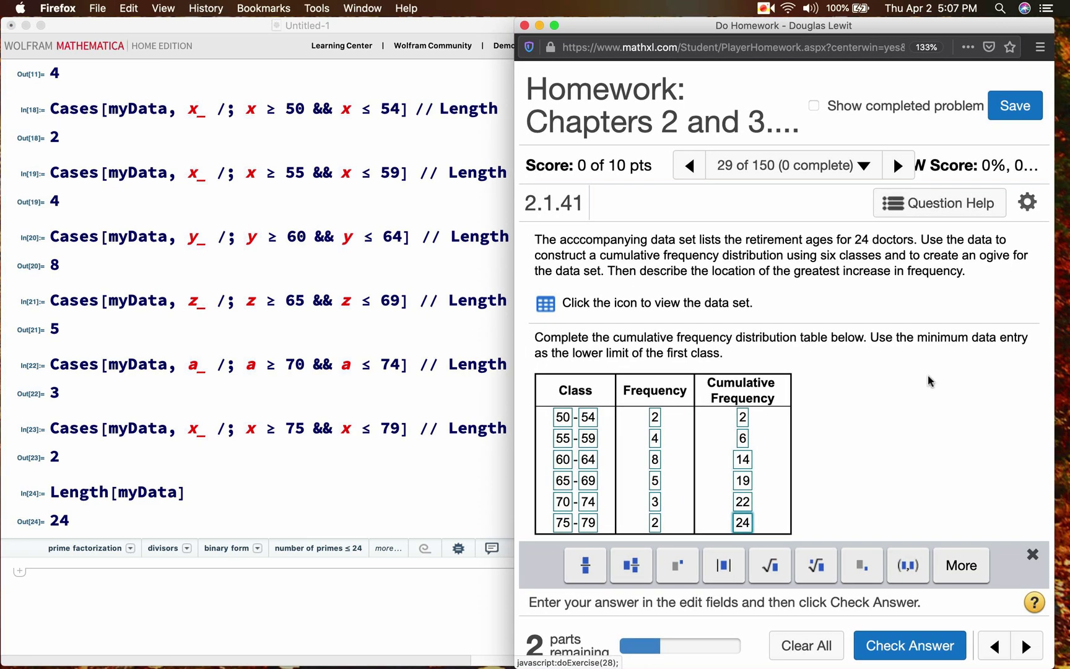
{"action": "left_click", "coordinate": [902, 648]}
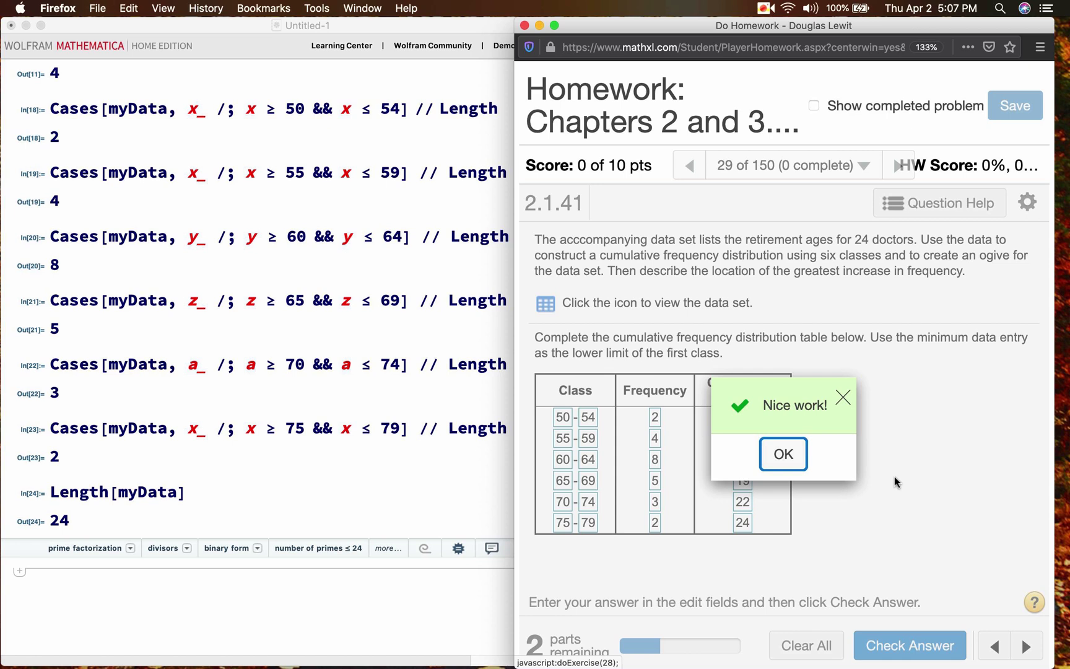
{"action": "left_click", "coordinate": [802, 458]}
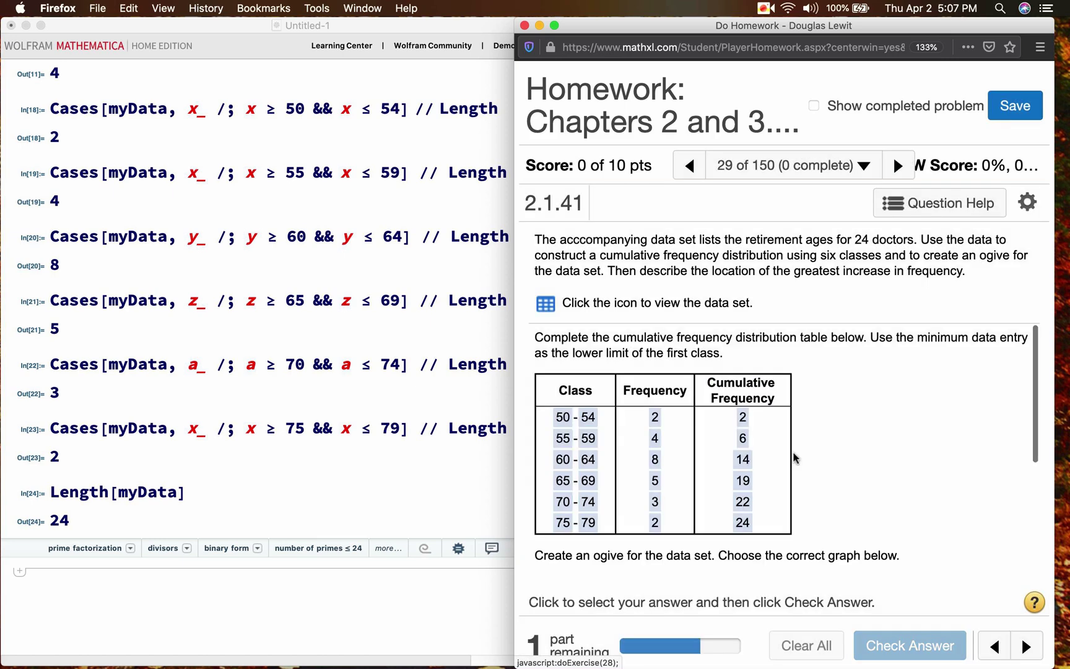
{"action": "left_click_drag", "start_coordinate": [634, 28], "coordinate": [719, 22]}
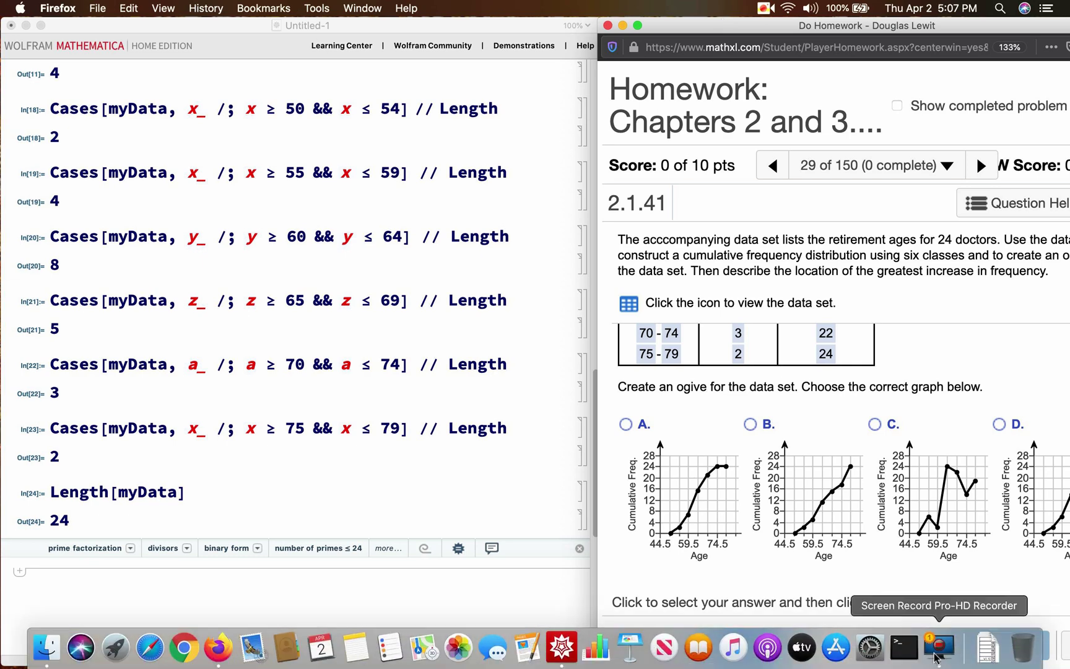